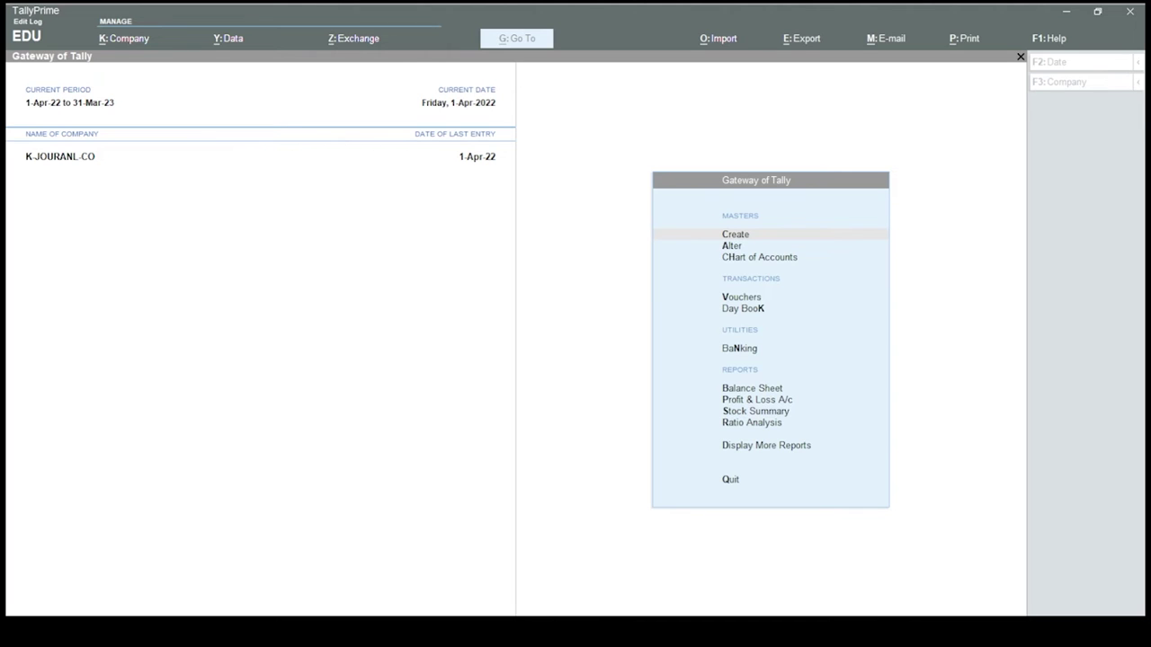
Start creating a company named ABC JOURNAL .CO with the same mailing name and no address
click(656, 542)
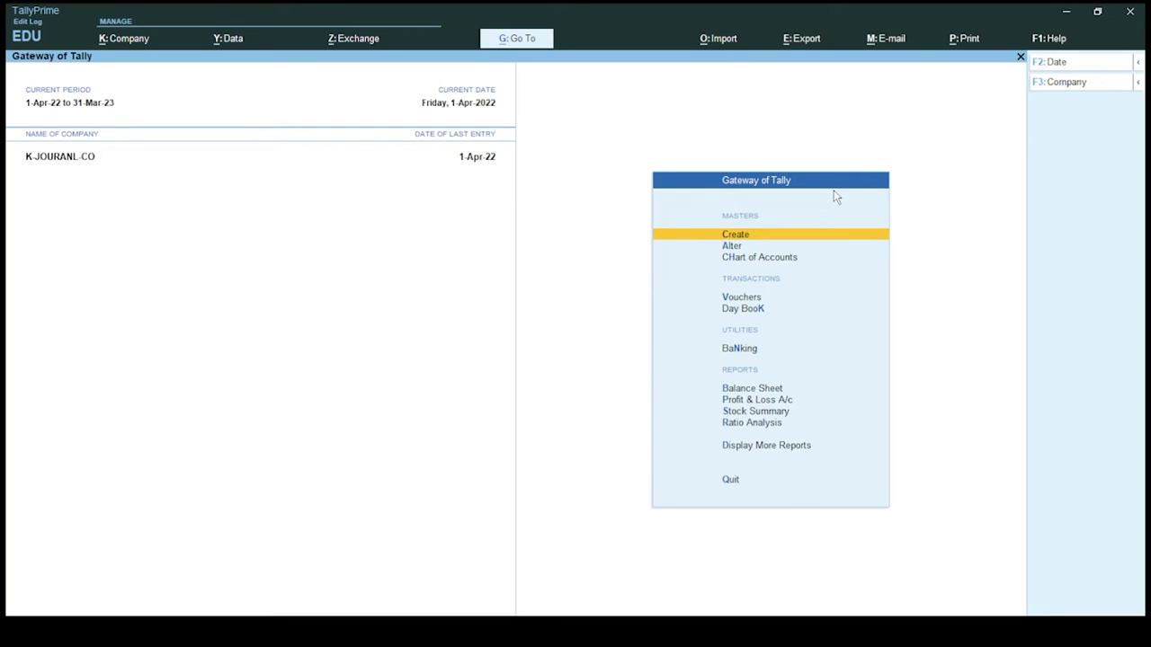
click(1066, 83)
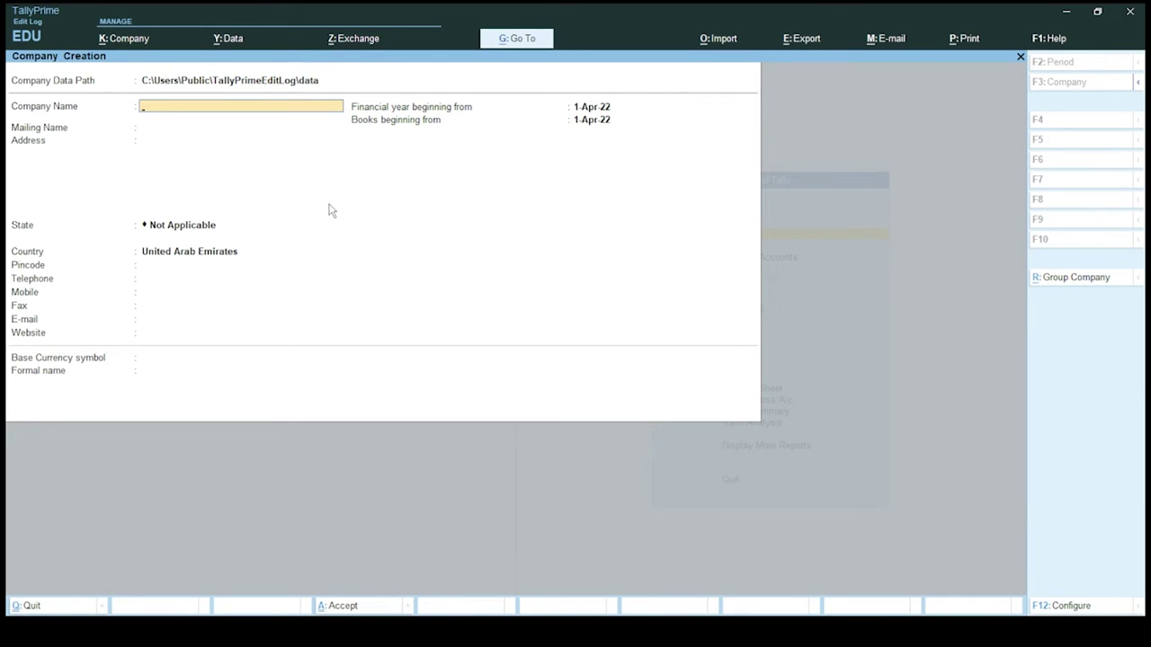
text(BC JOURNAL .COM)
key(BackSpace)
key(Return)
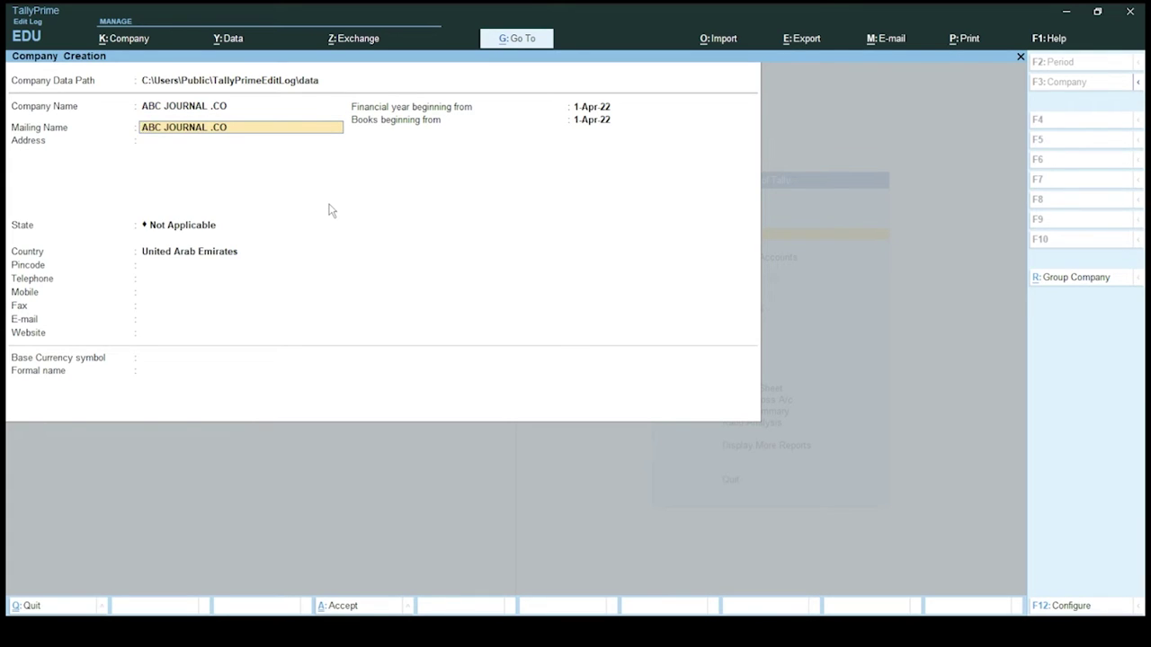
key(Return)
key(Return)
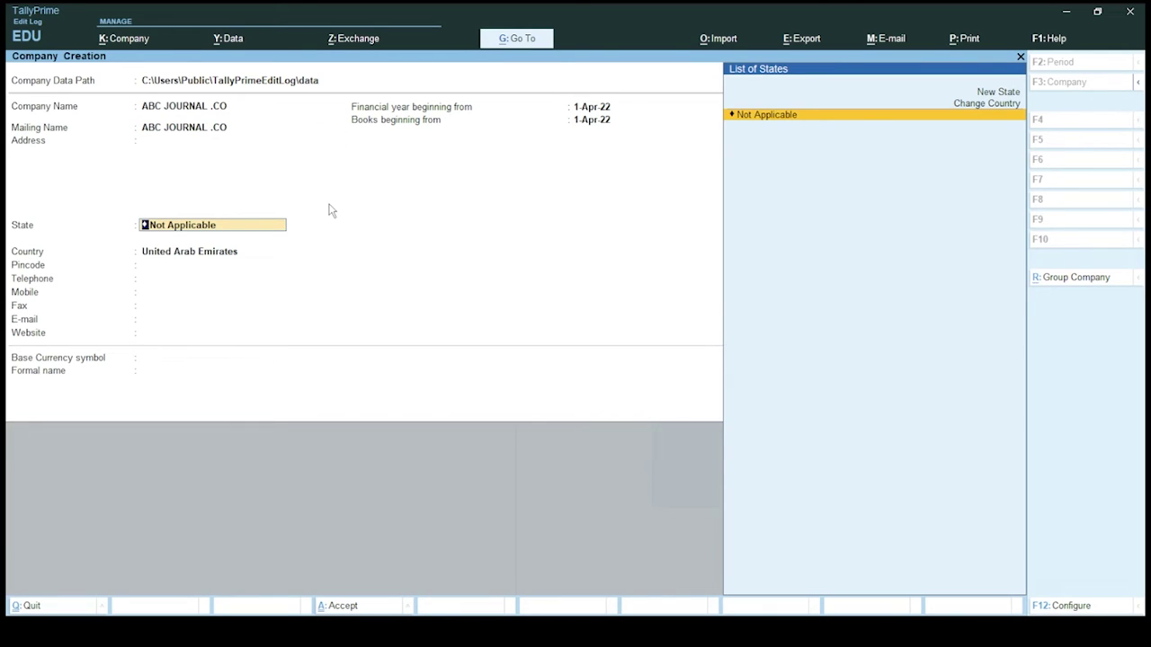
Leave the company's state as Not Applicable and set its country to UAE
key(Return)
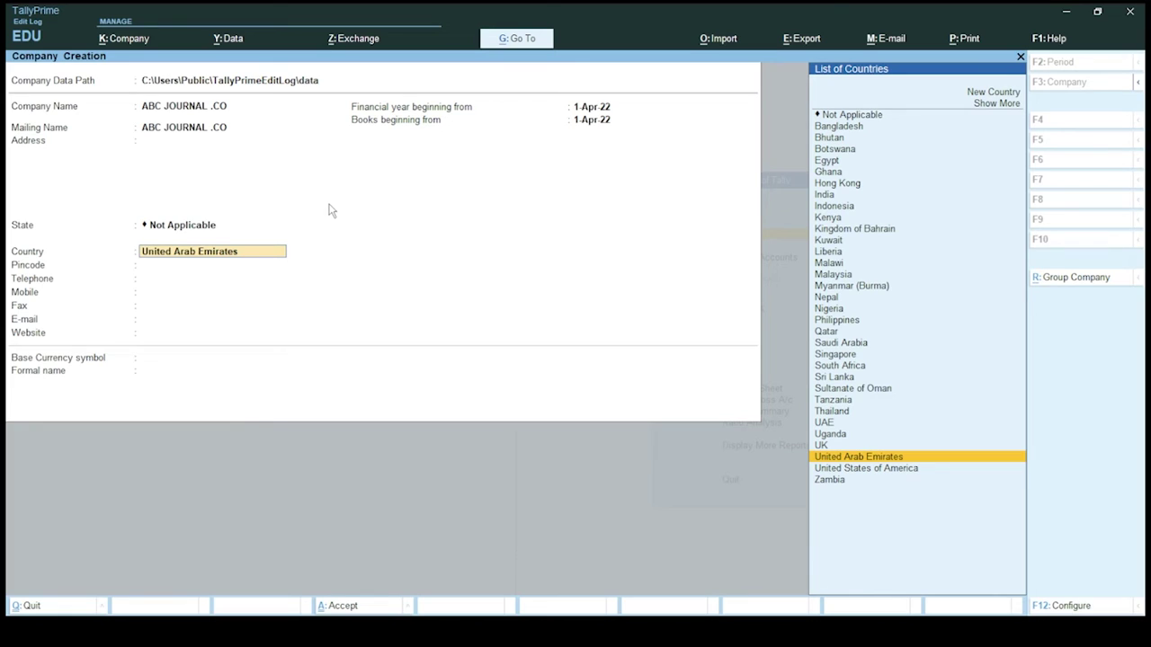
key(Up)
key(Up)
key(Up)
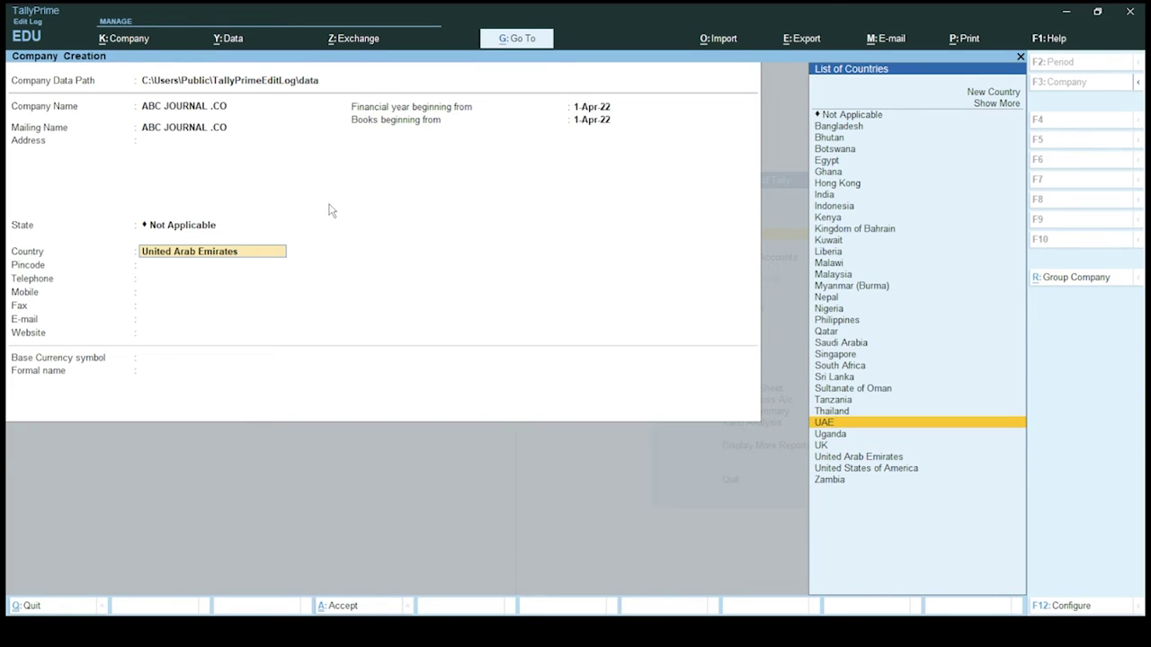
key(Return)
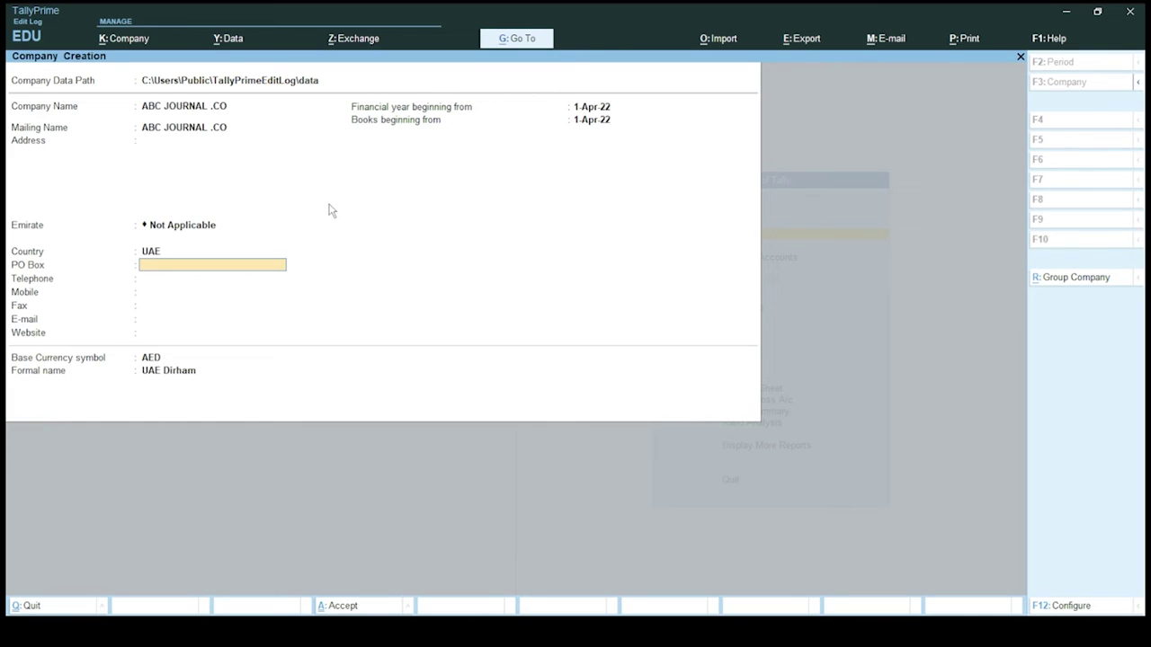
Keep the remaining company defaults, save the new company and accept its default feature settings
key(Return)
key(Return)
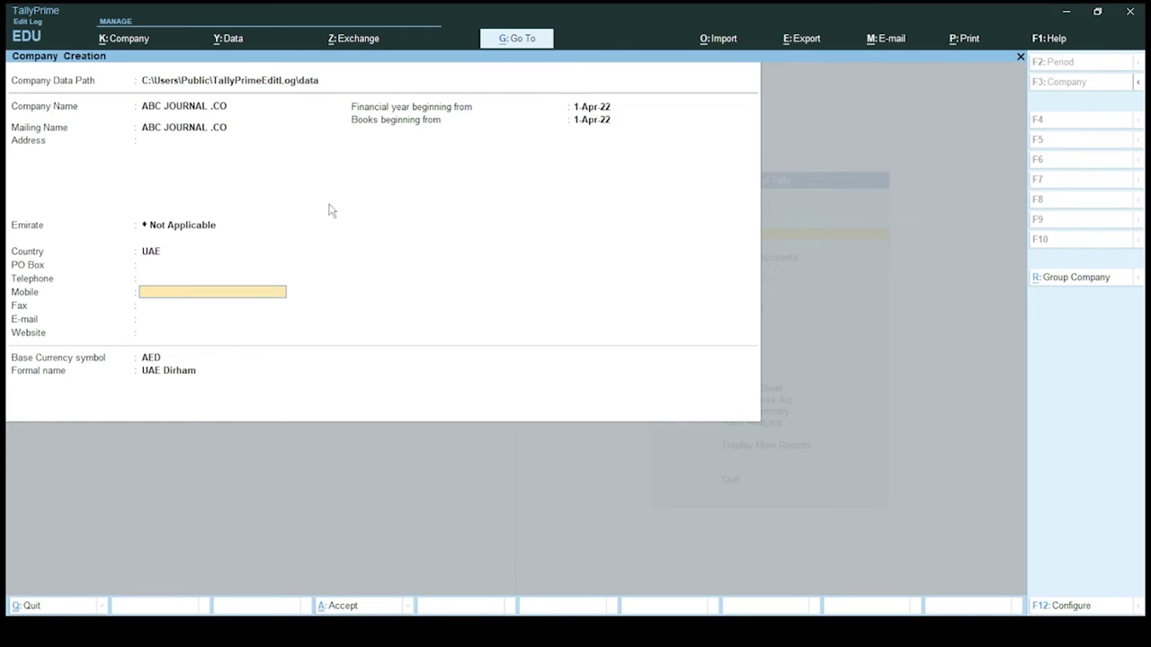
key(Return)
key(Return)
key(Return)
key(Return)
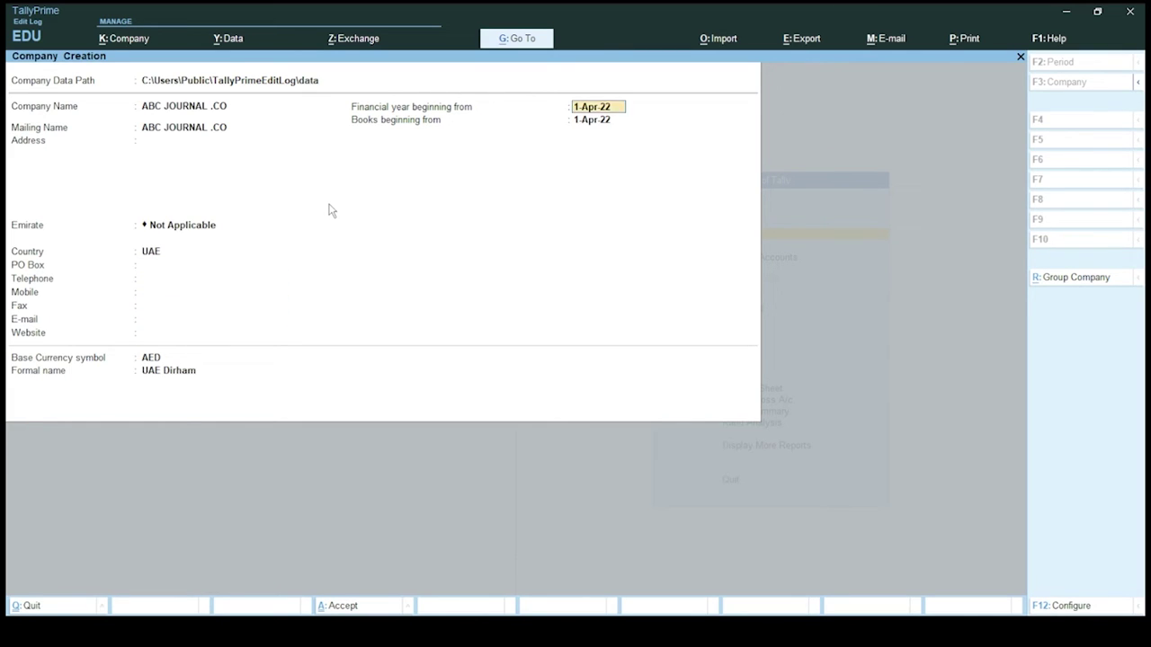
key(Return)
key(Return)
key(Return)
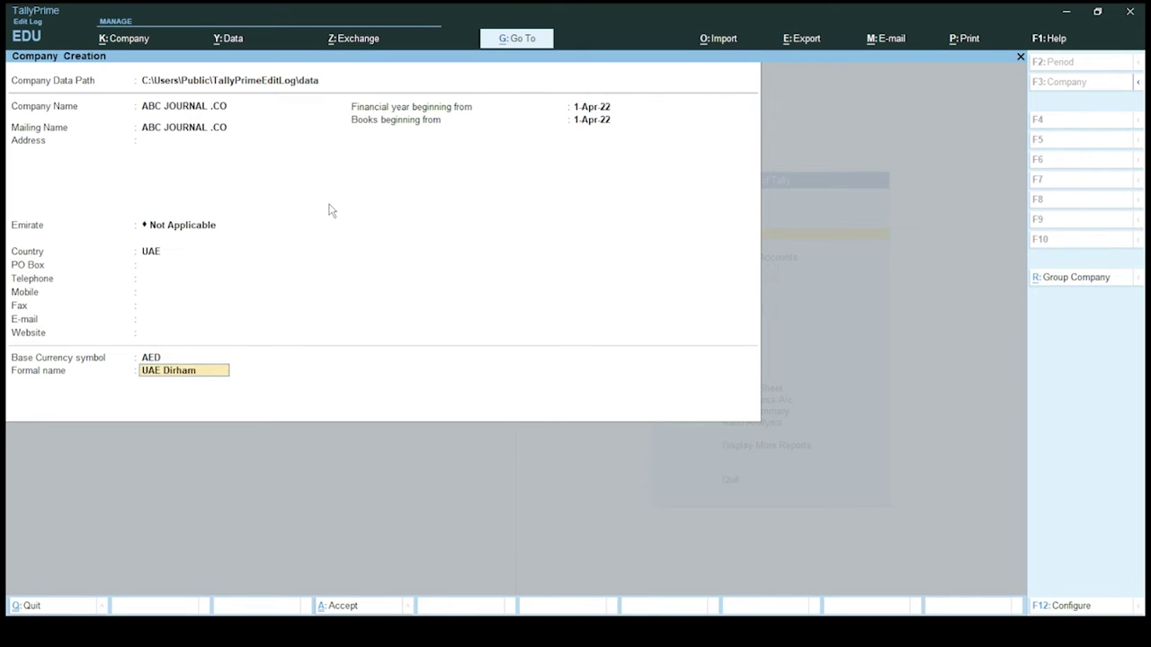
key(Return)
key(Return)
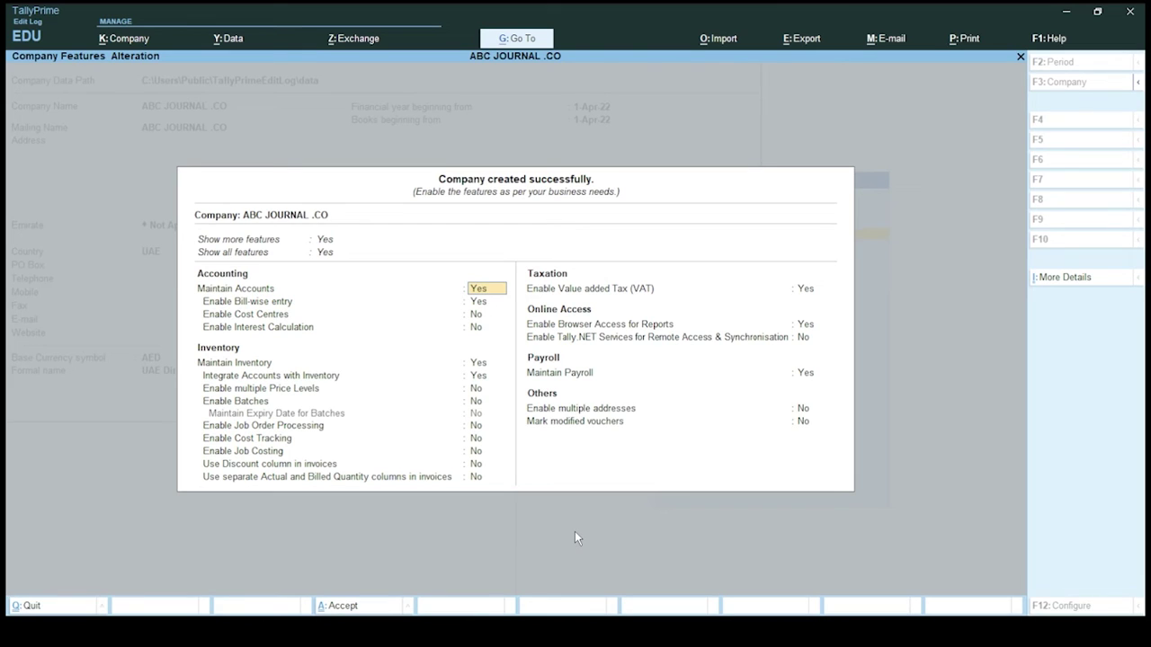
key(ctrl+a)
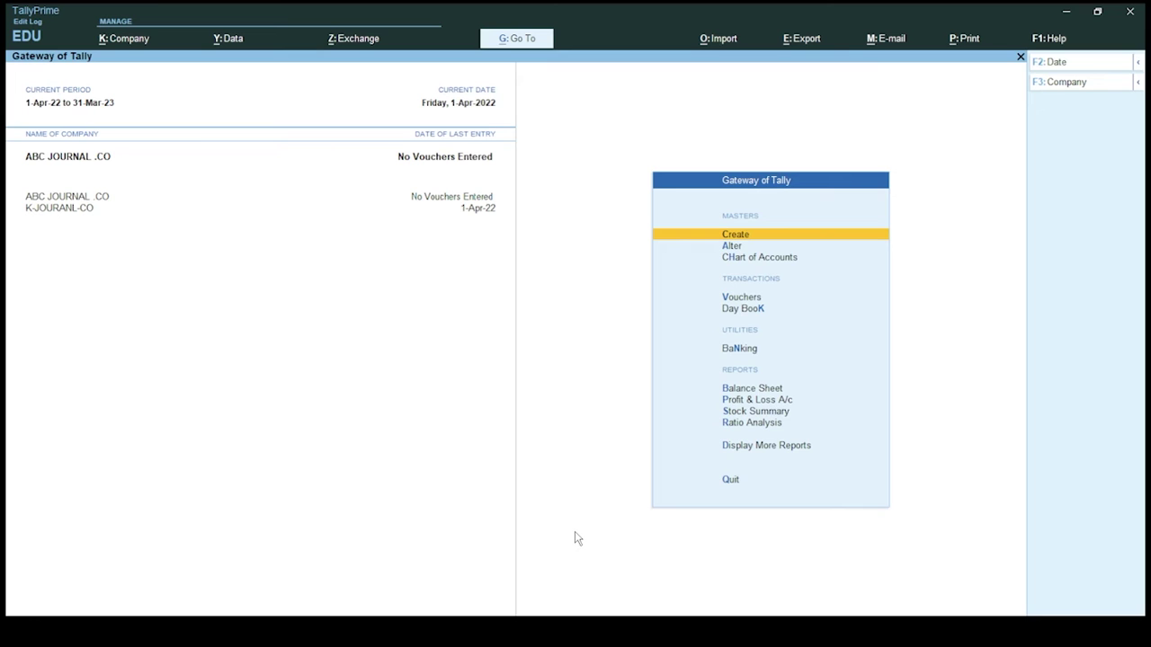
Start a new ledger named BANK DUBAI with the alias 01
key(Return)
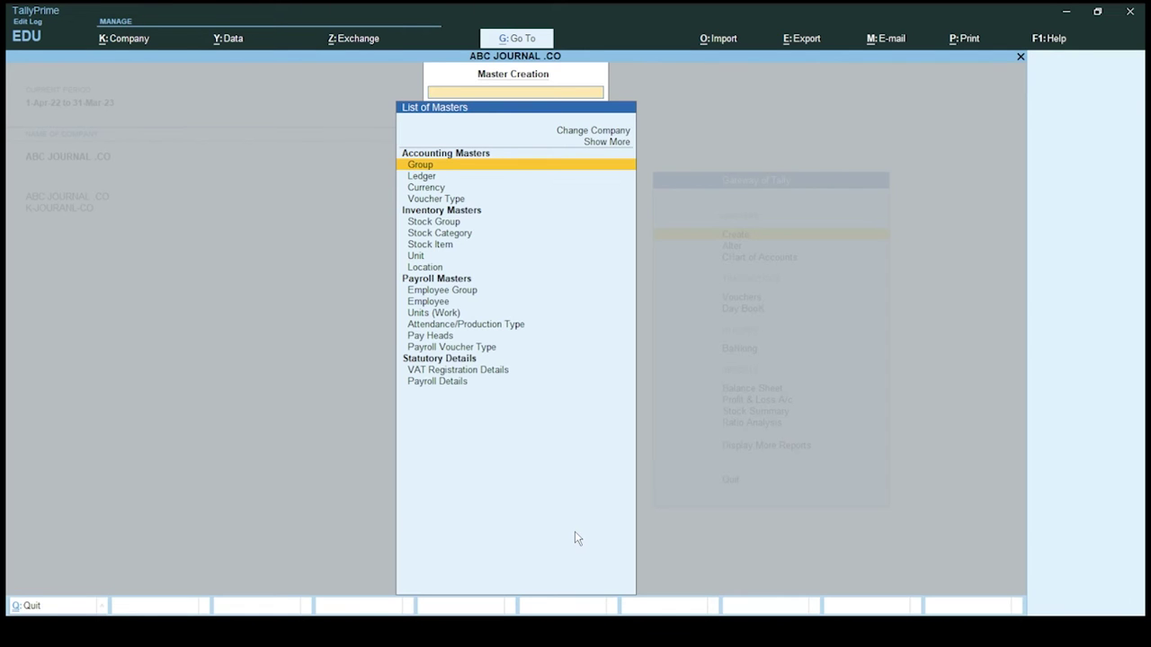
key(Down)
key(Return)
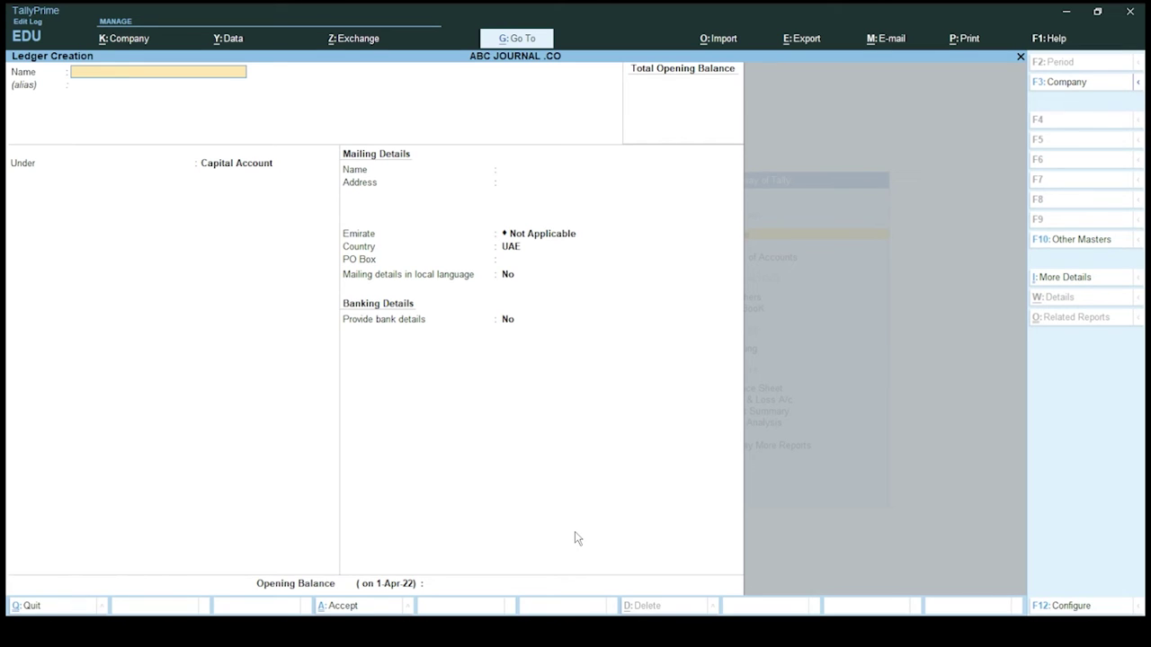
text(BANK DUBAI)
key(Return)
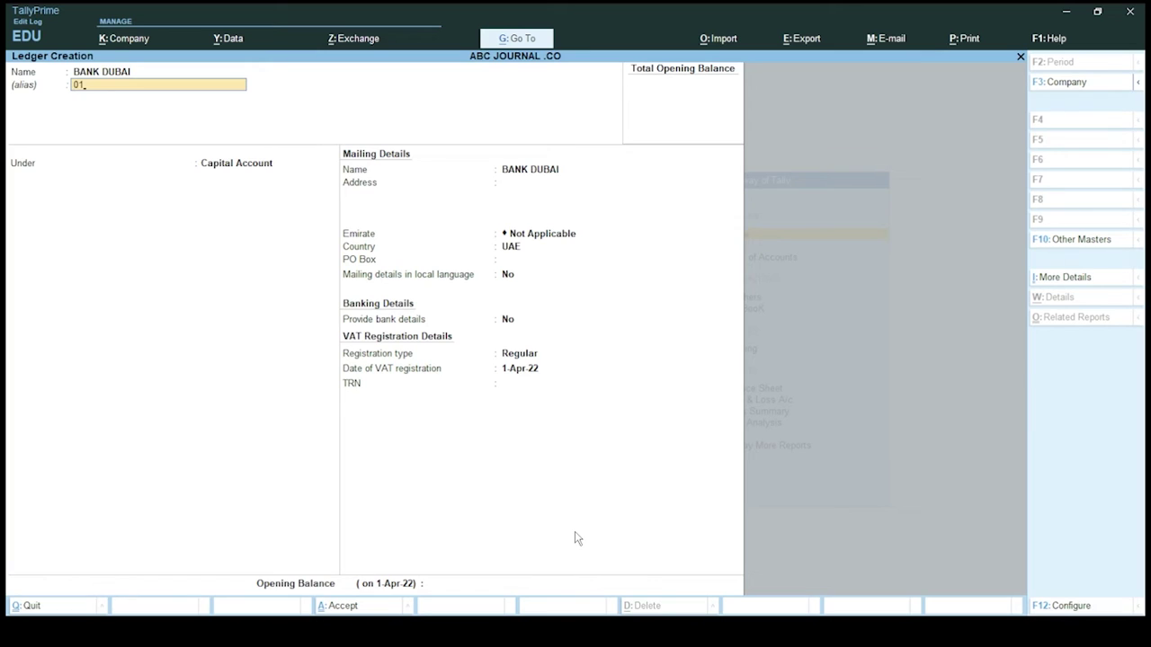
text(01)
key(Return)
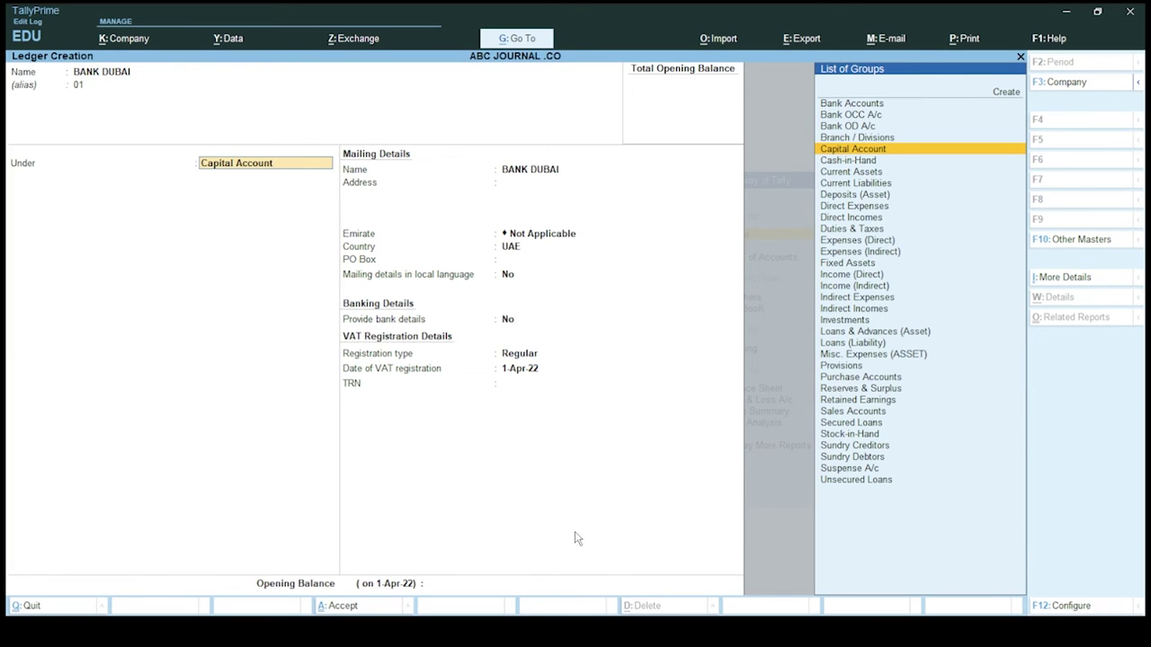
Place the ledger under the Bank Accounts group, leaving the bank account details and bank configuration at their defaults
key(Up)
key(Up)
key(Up)
key(Up)
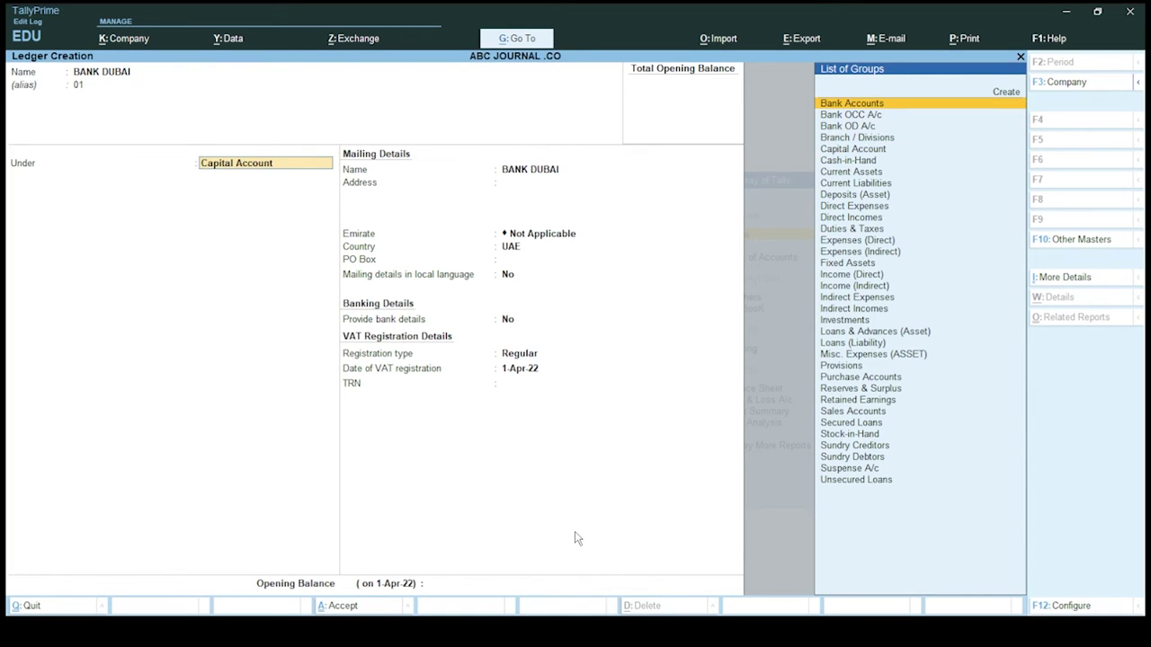
key(Return)
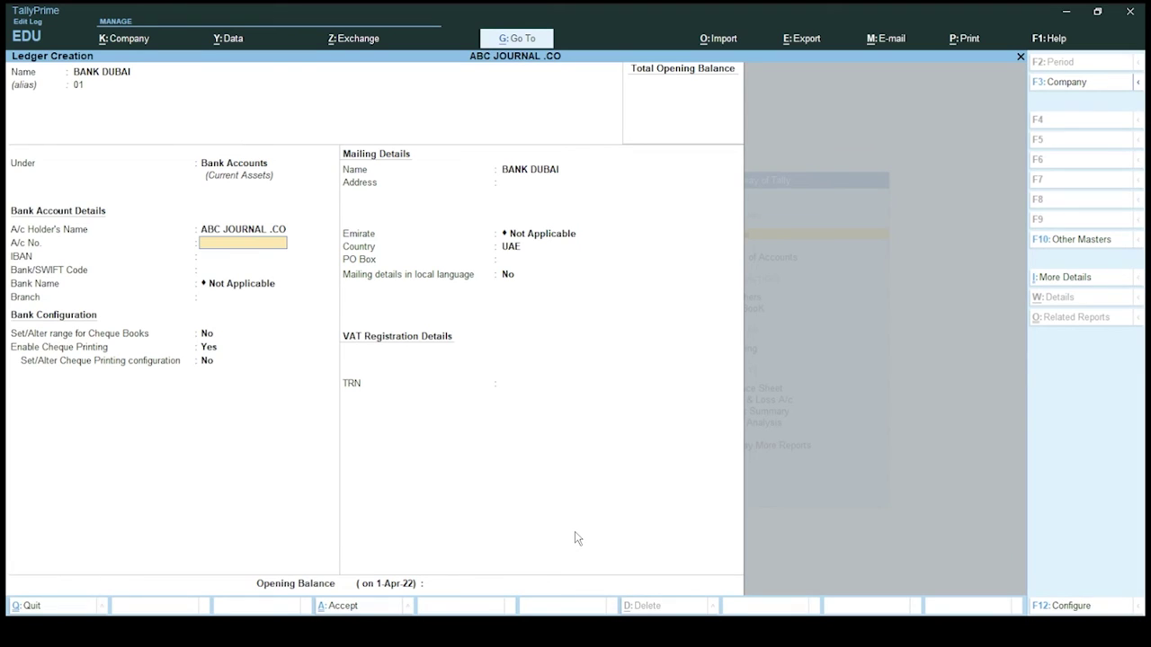
key(Return)
key(Return)
key(Return)
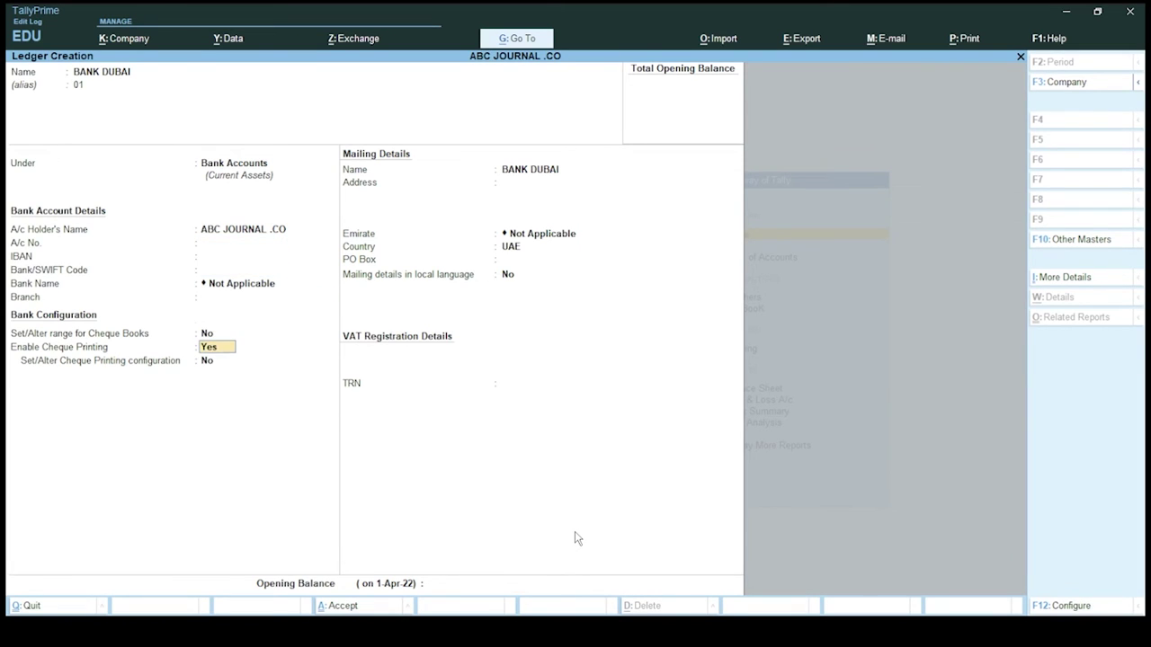
key(Return)
key(Return)
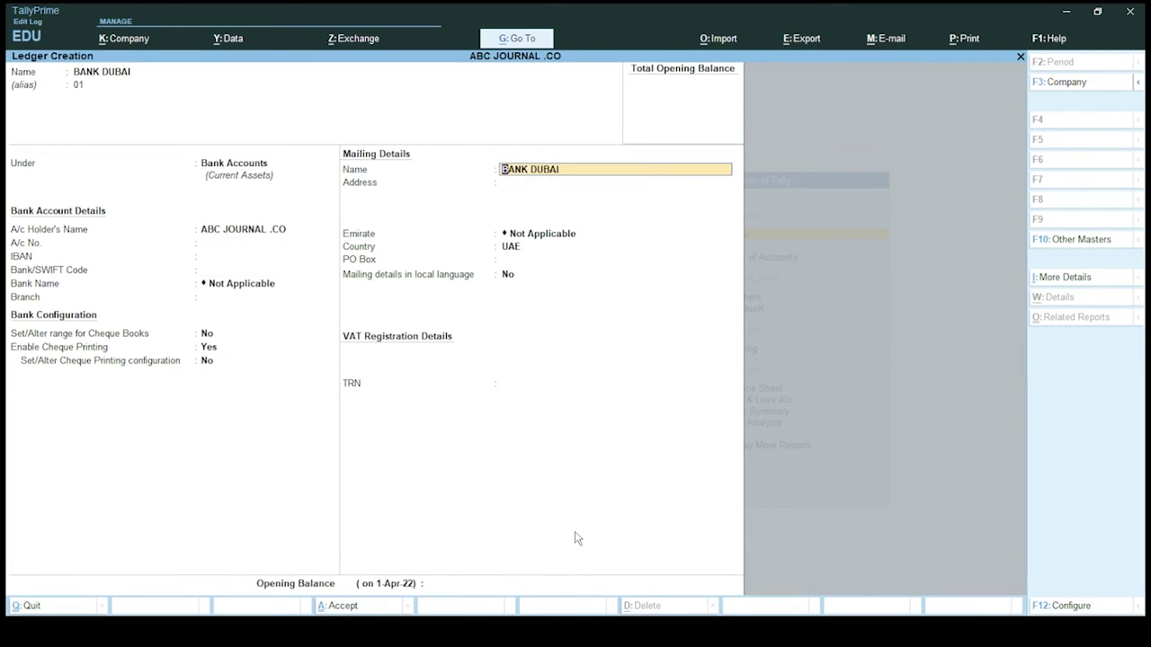
Set the ledger's mailing emirate to Ajman and leave the PO box and TRN empty
key(Return)
key(Return)
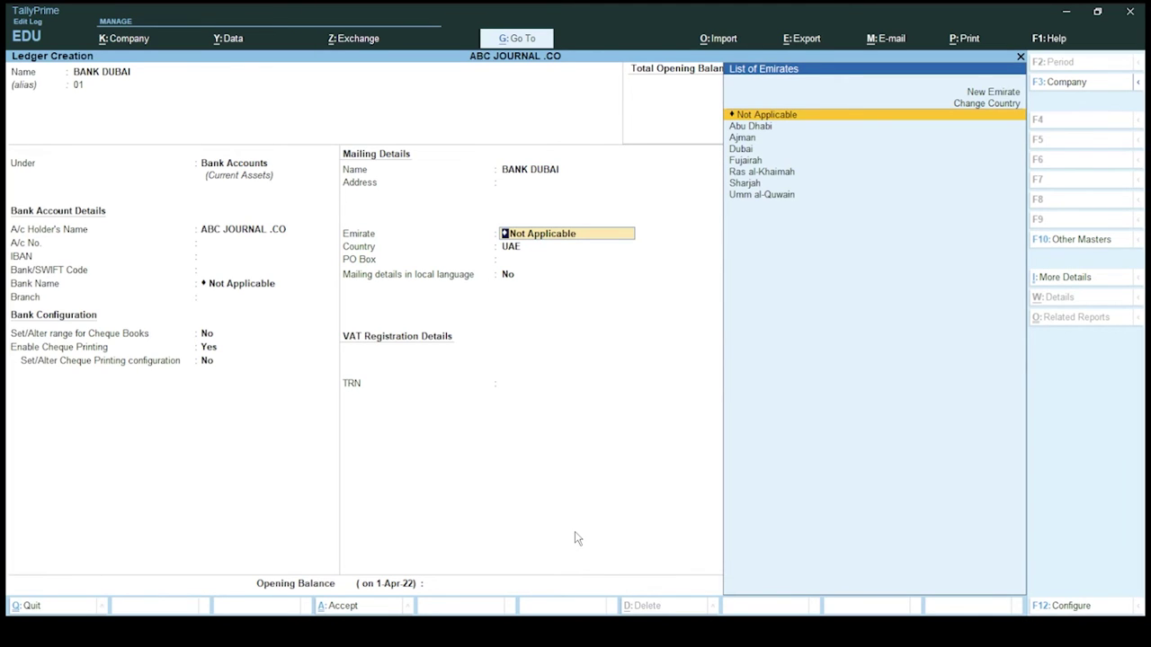
key(Down)
key(Down)
key(Return)
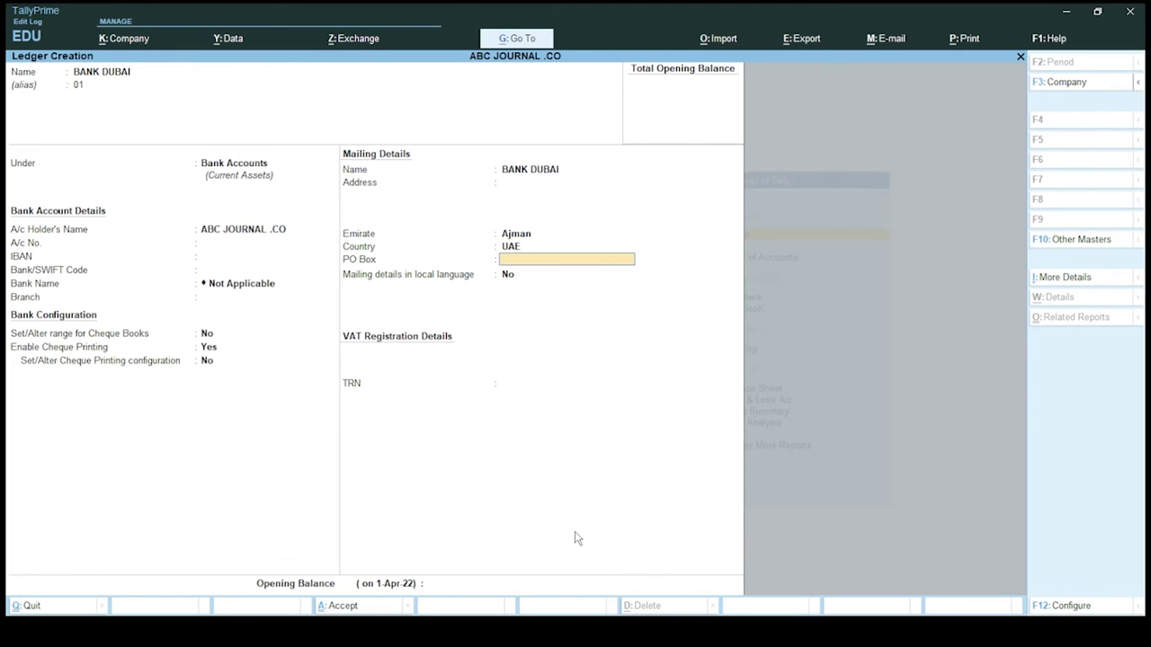
key(Return)
key(Return)
key(Return)
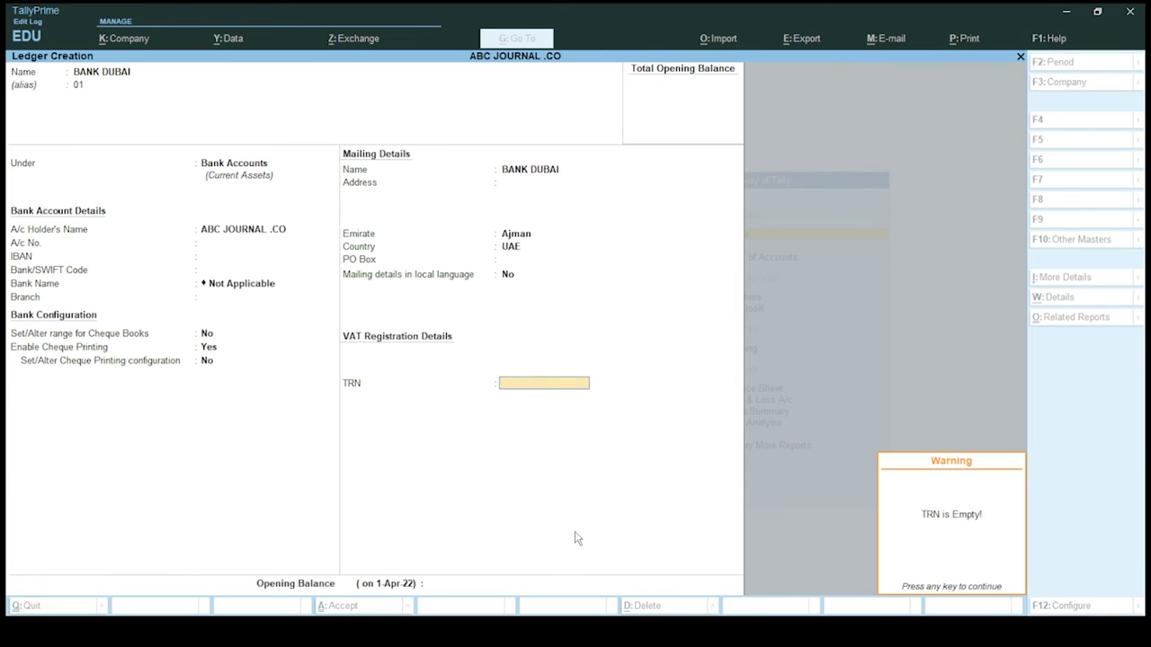
key(Return)
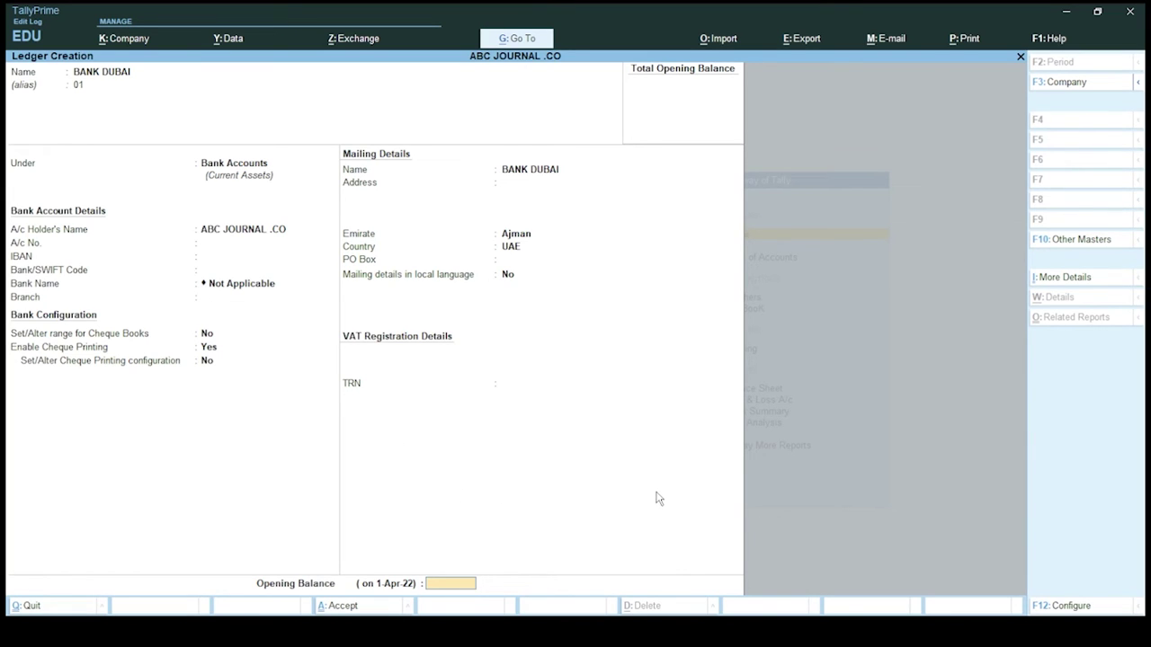
Enter a debit opening balance of 500,000, save the ledger and return to the Gateway of Tally
text(500000)
key(Return)
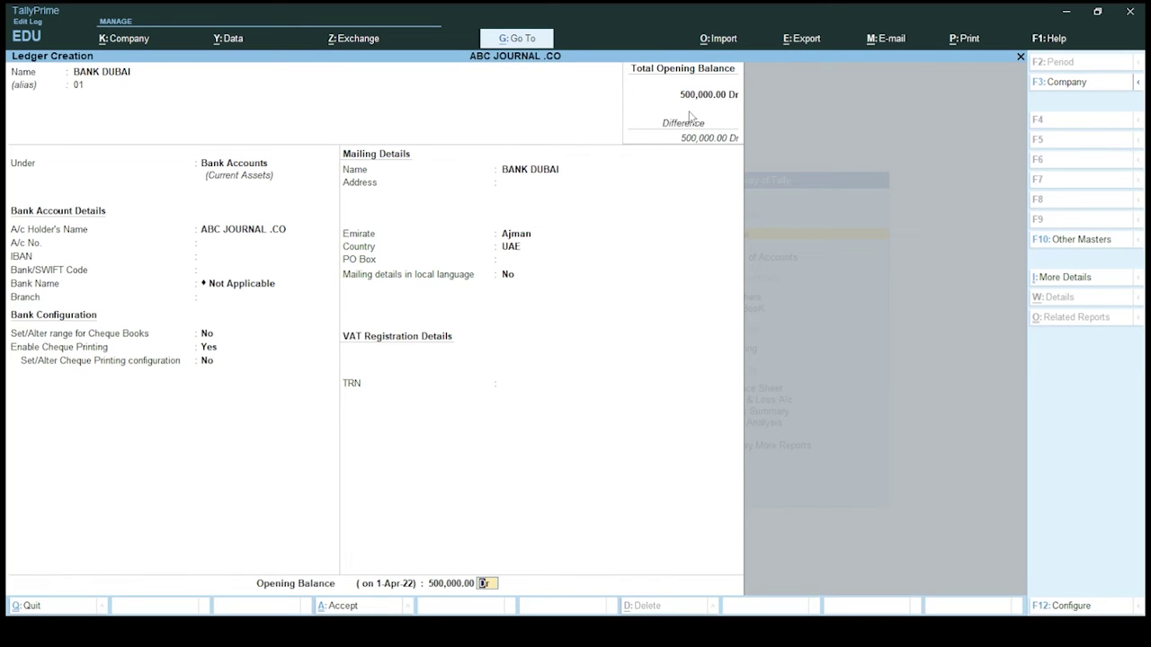
key(Return)
key(Return)
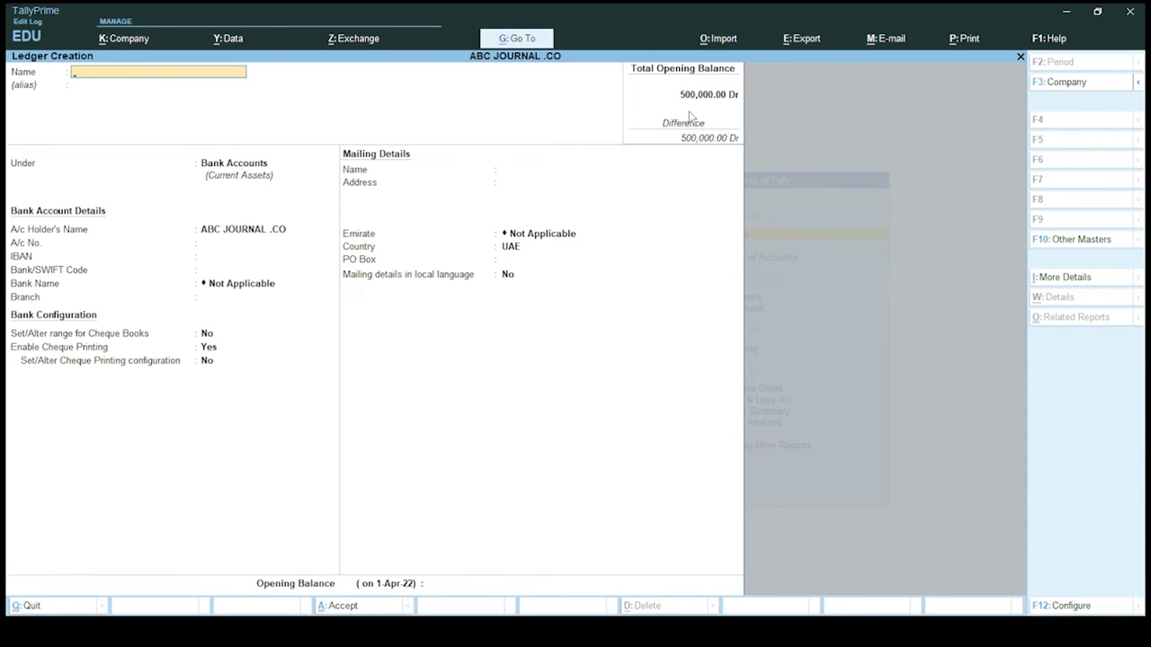
key(Escape)
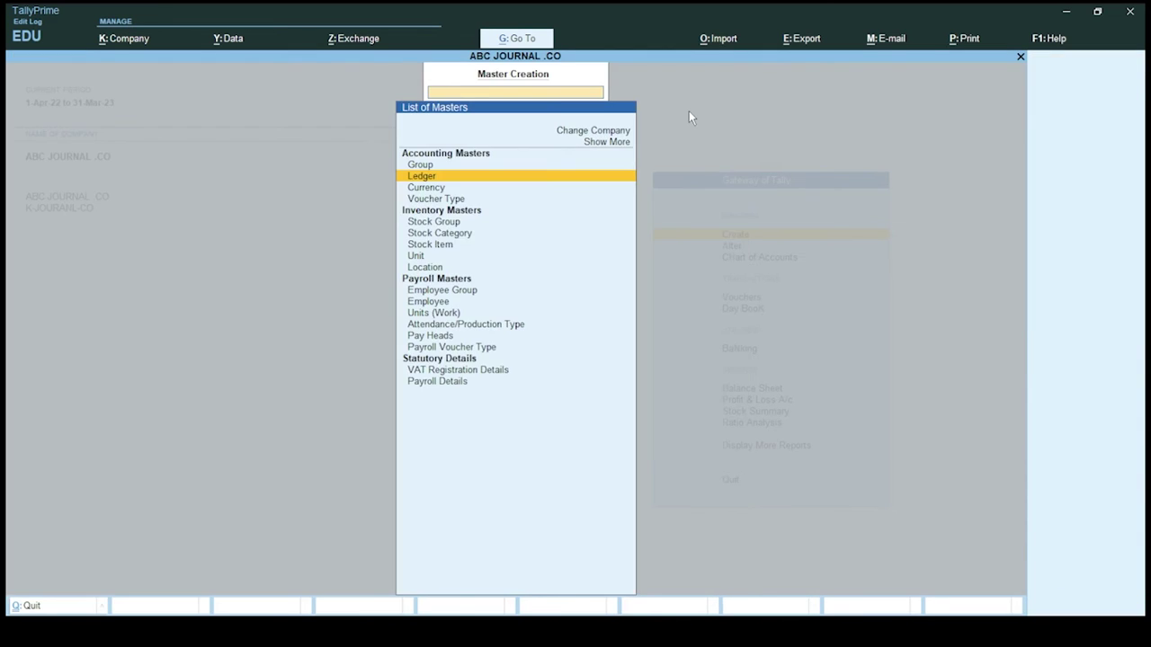
key(Escape)
key(Escape)
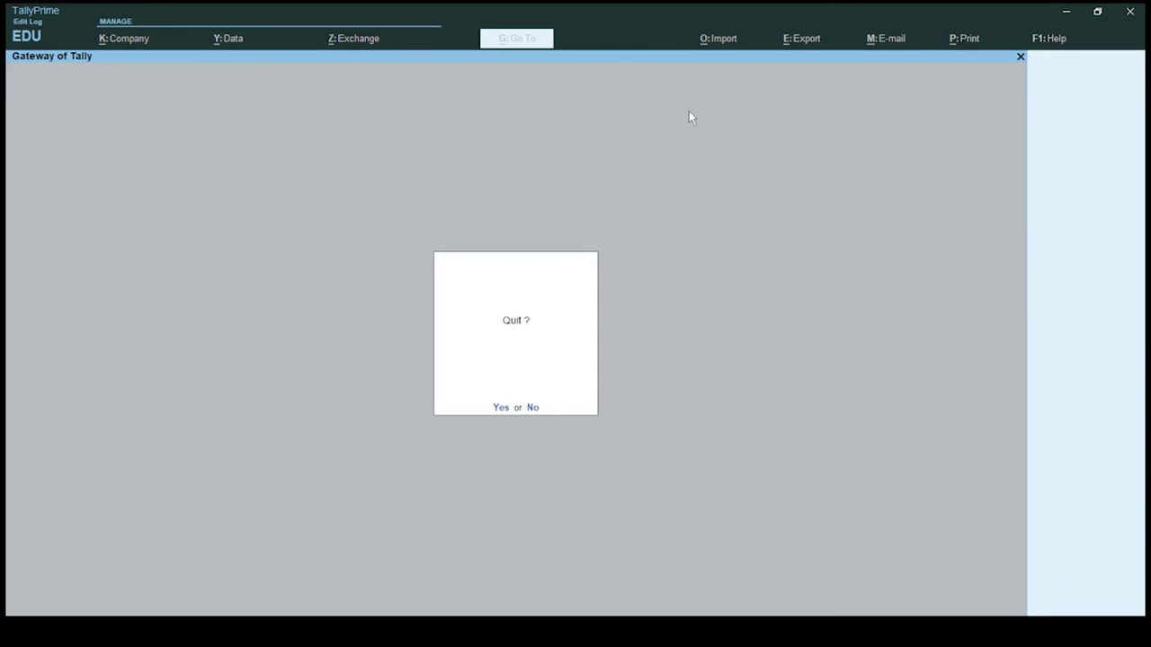
key(Escape)
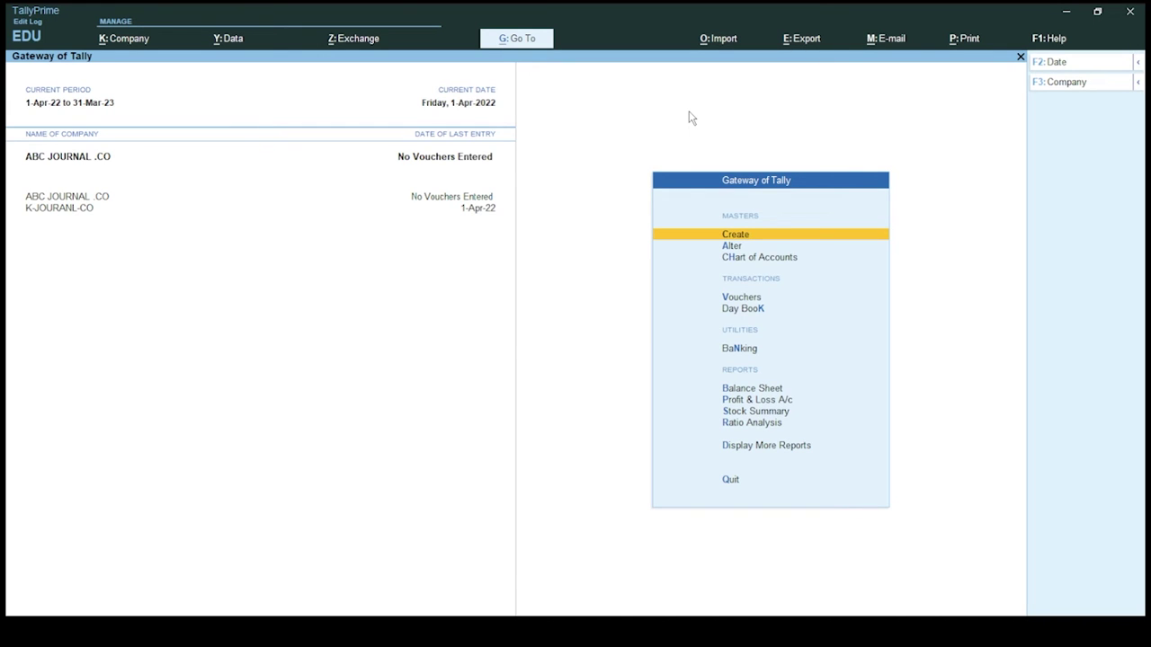
Start a new ledger named BUILDING with the alias 02
key(Return)
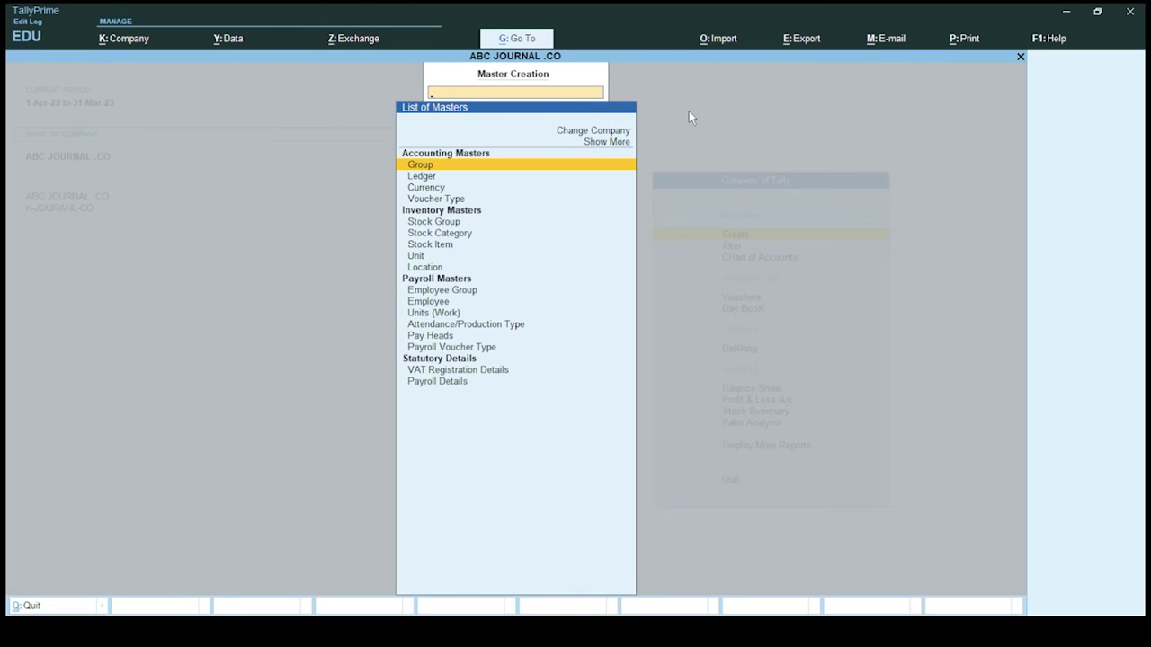
key(Down)
key(Return)
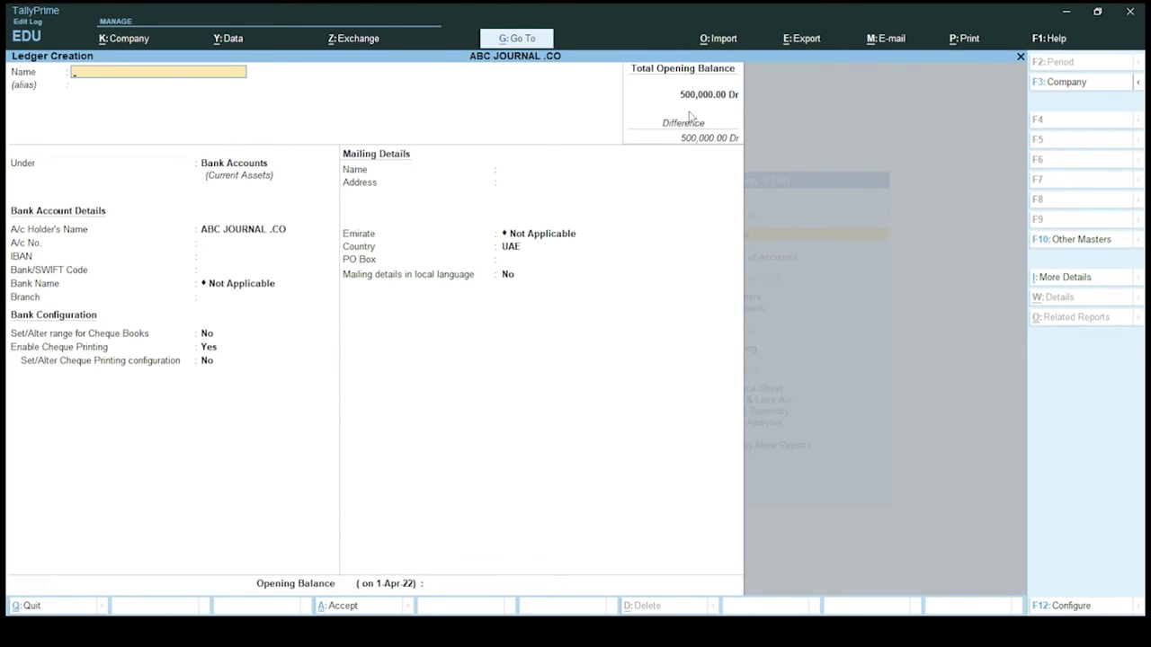
text(BUILDING)
key(Return)
text(02)
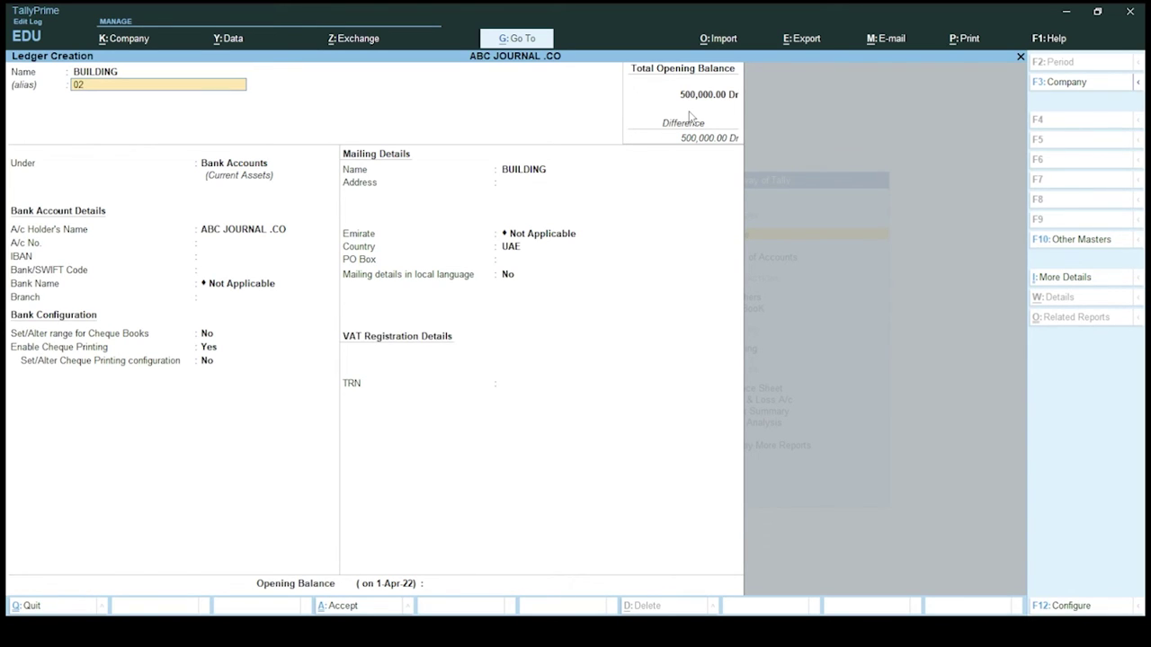
key(Return)
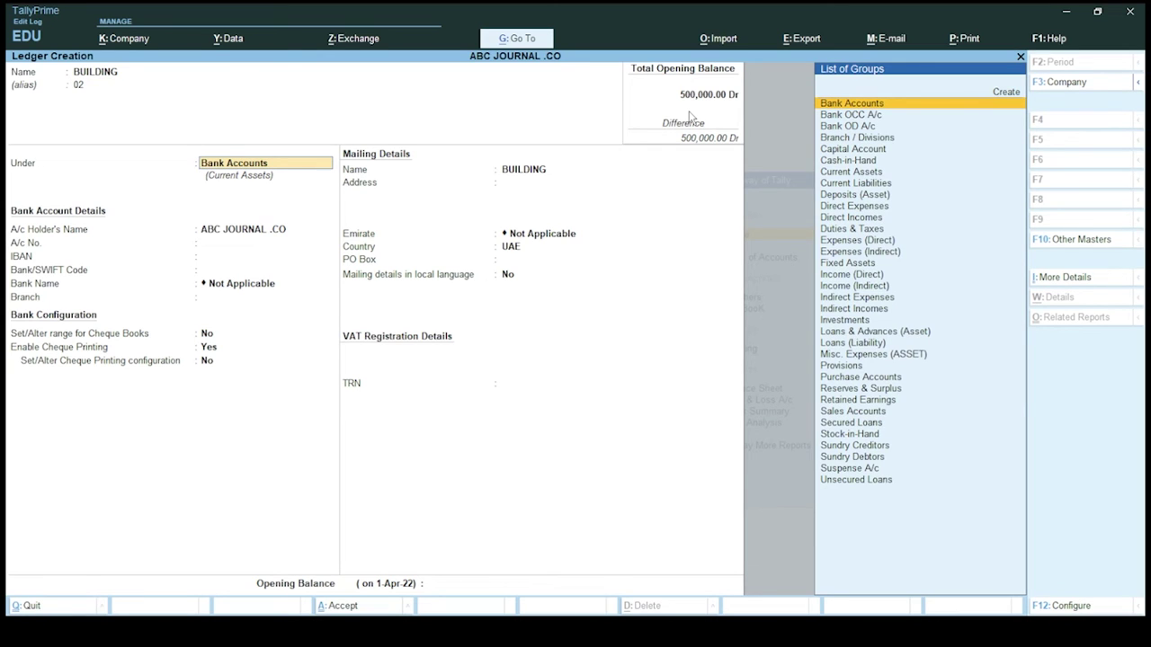
Place the BUILDING ledger under the Fixed Assets group and keep its taxability as Not Vatable
key(Down)
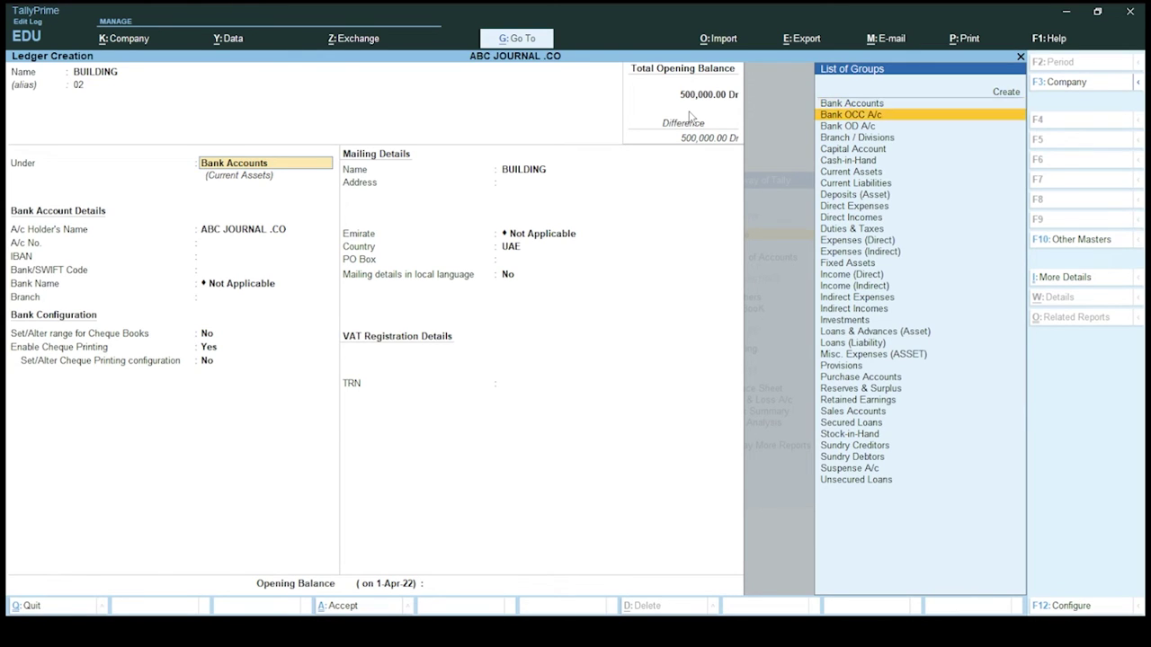
key(Down)
key(Down)
key(Down)
key(Down)
key(Down)
key(Down)
key(Down)
key(Down)
key(Down)
key(Down)
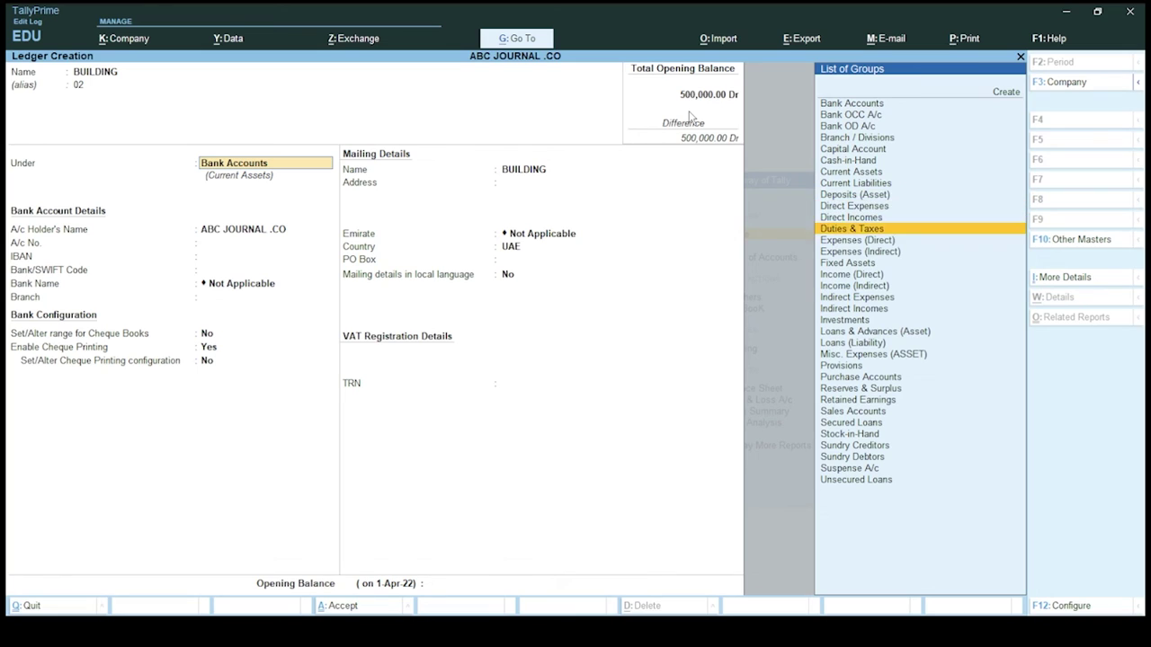
key(Down)
key(Down)
key(Down)
key(Return)
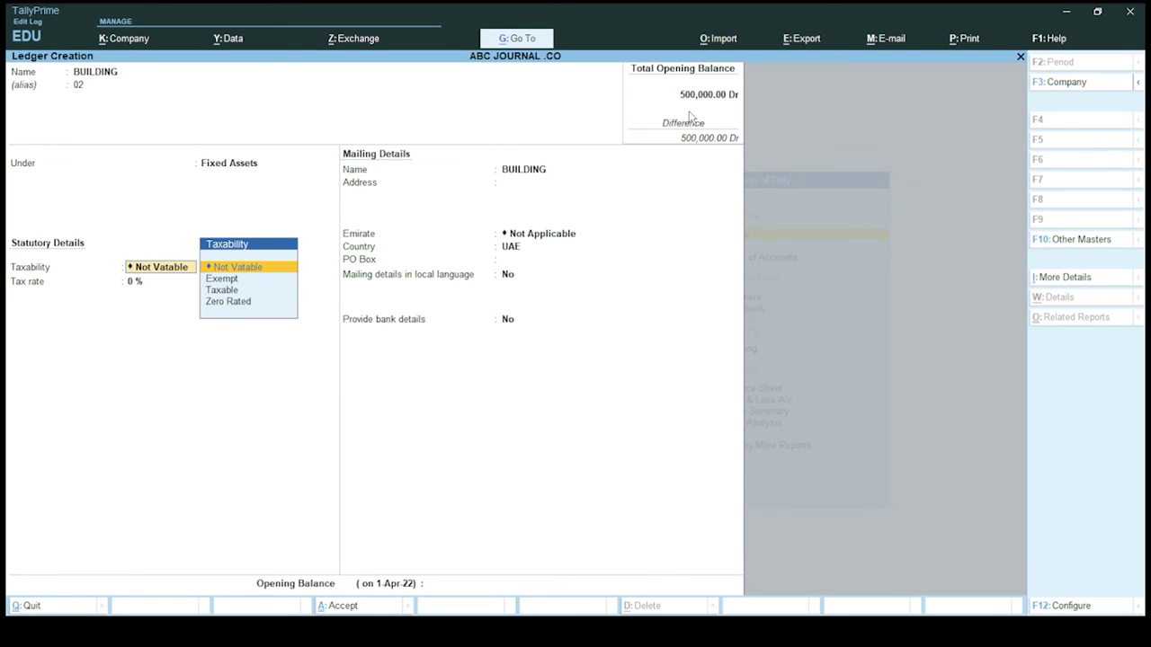
key(Return)
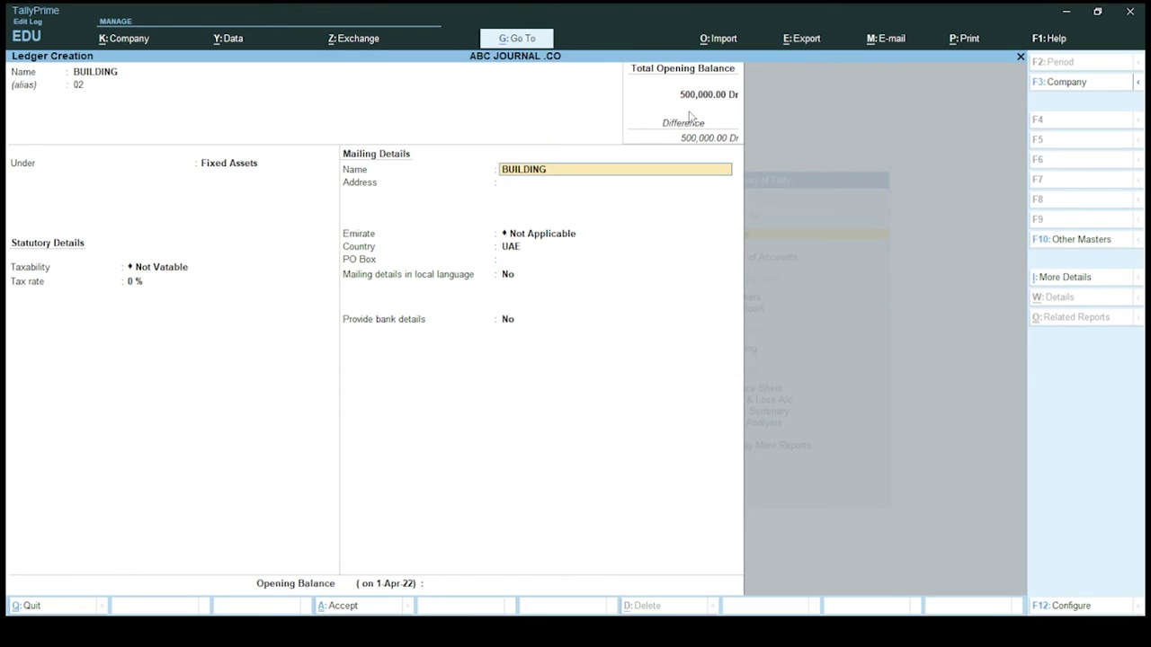
Keep BUILDING's mailing and bank details at their defaults, leave the opening balance empty and save the ledger
key(Return)
key(Return)
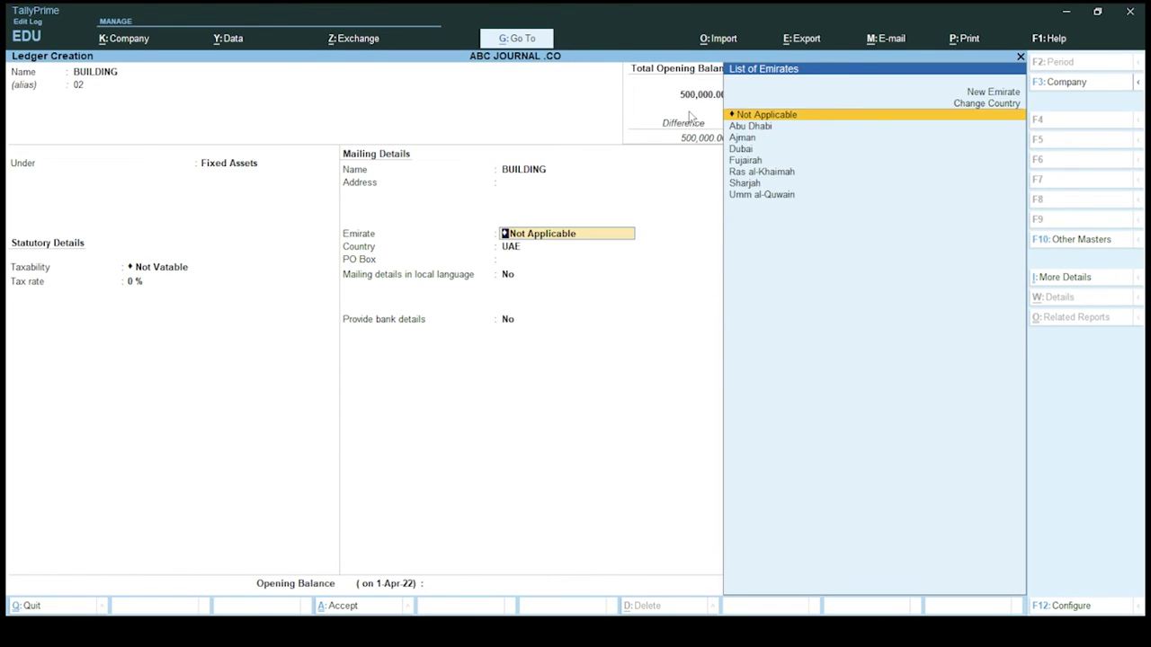
key(Return)
key(Return)
key(Return)
key(Return)
key(Return)
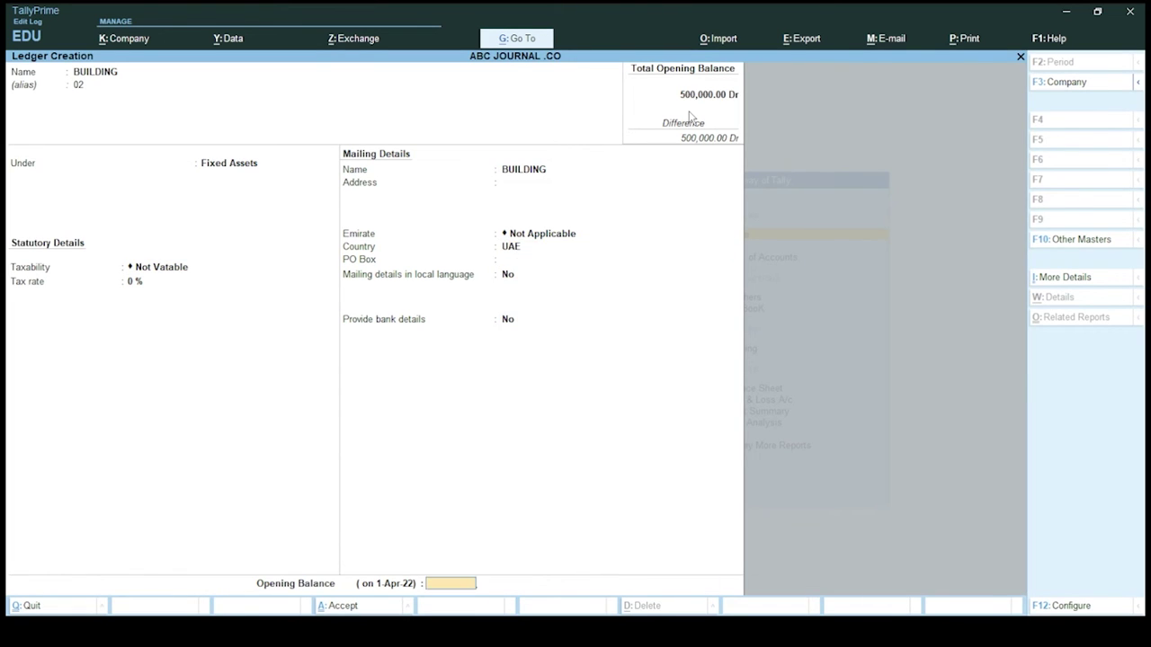
key(Return)
key(Return)
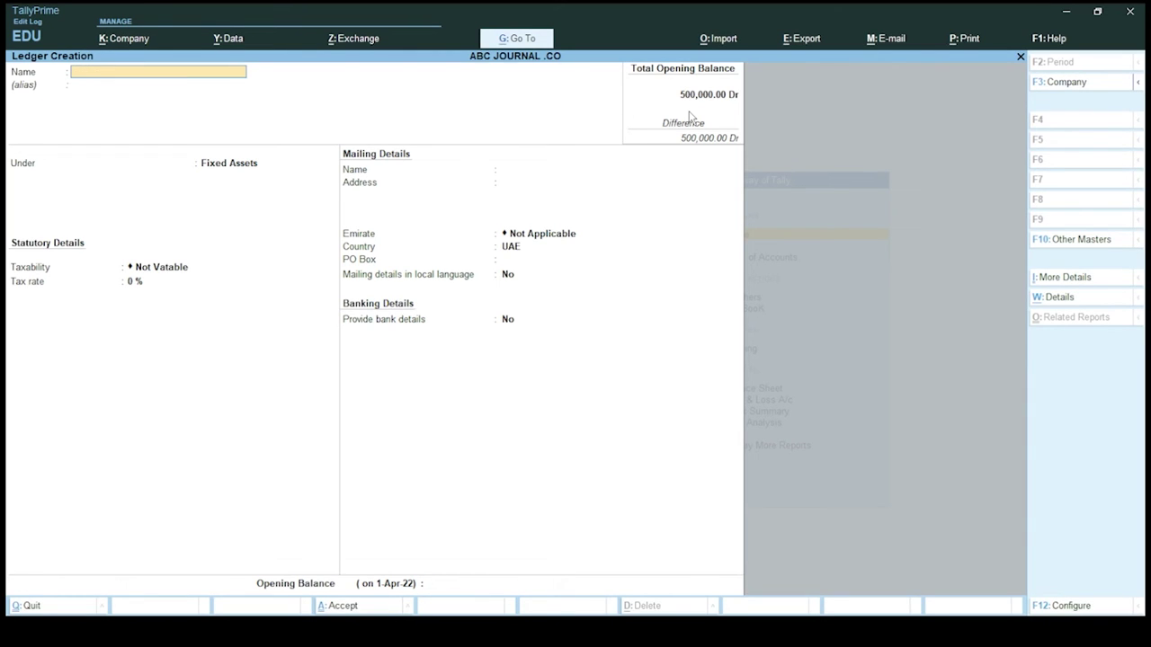
Name the new ledger CAR and give it the alias 03
text(CAR)
key(Return)
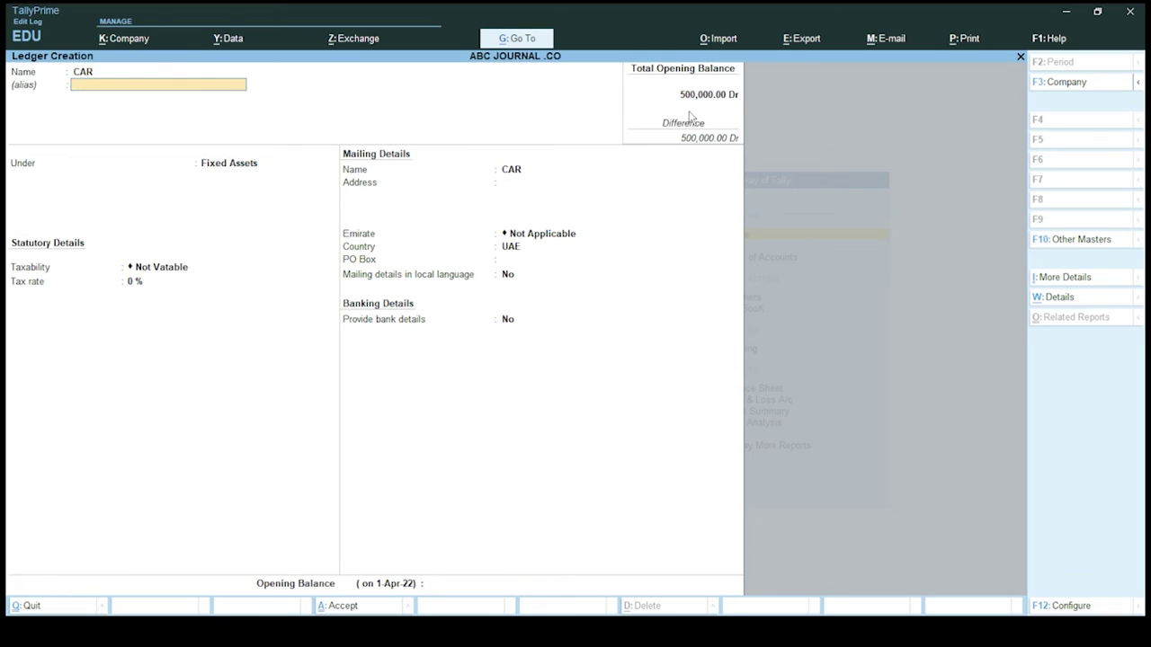
text(02)
key(Return)
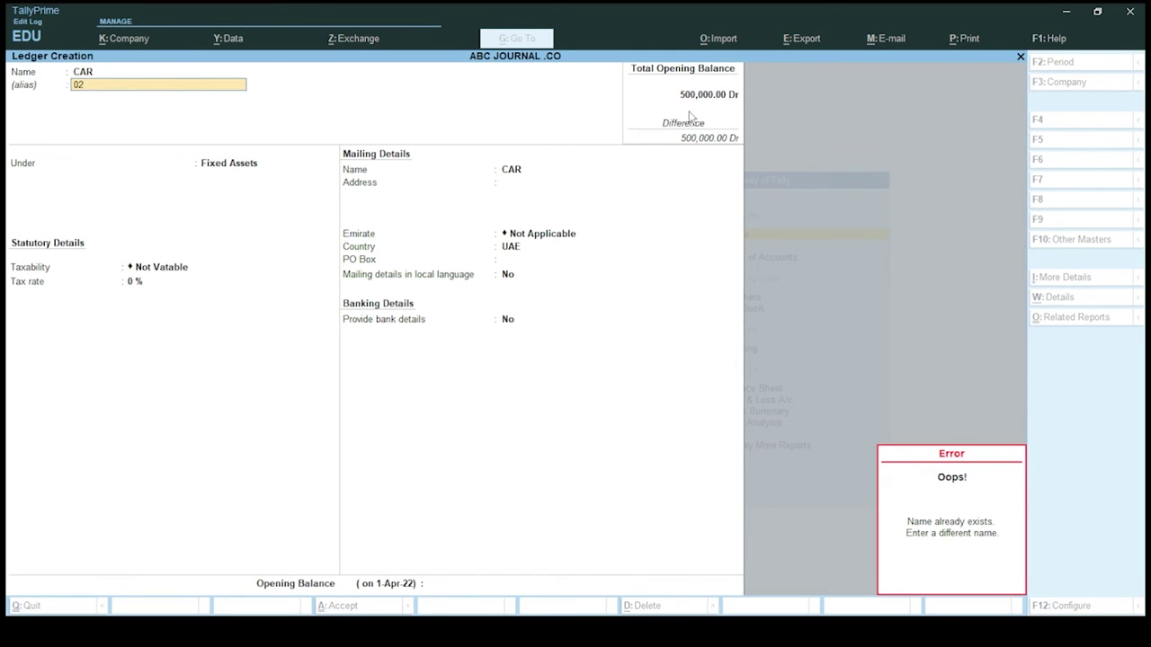
key(BackSpace)
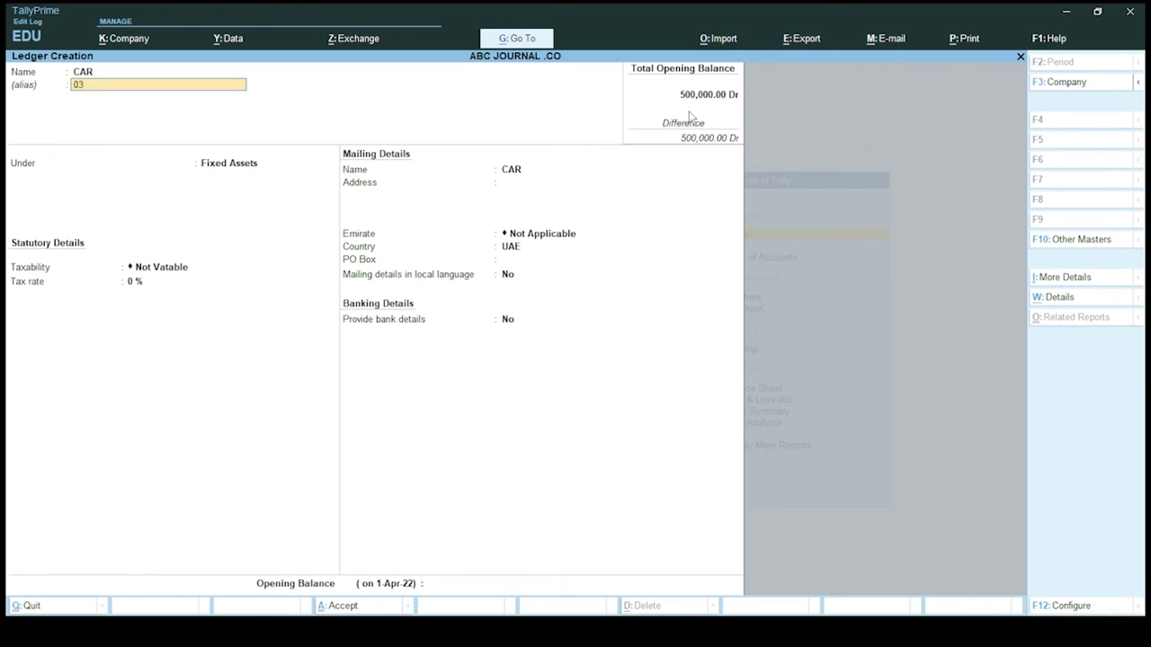
key(Return)
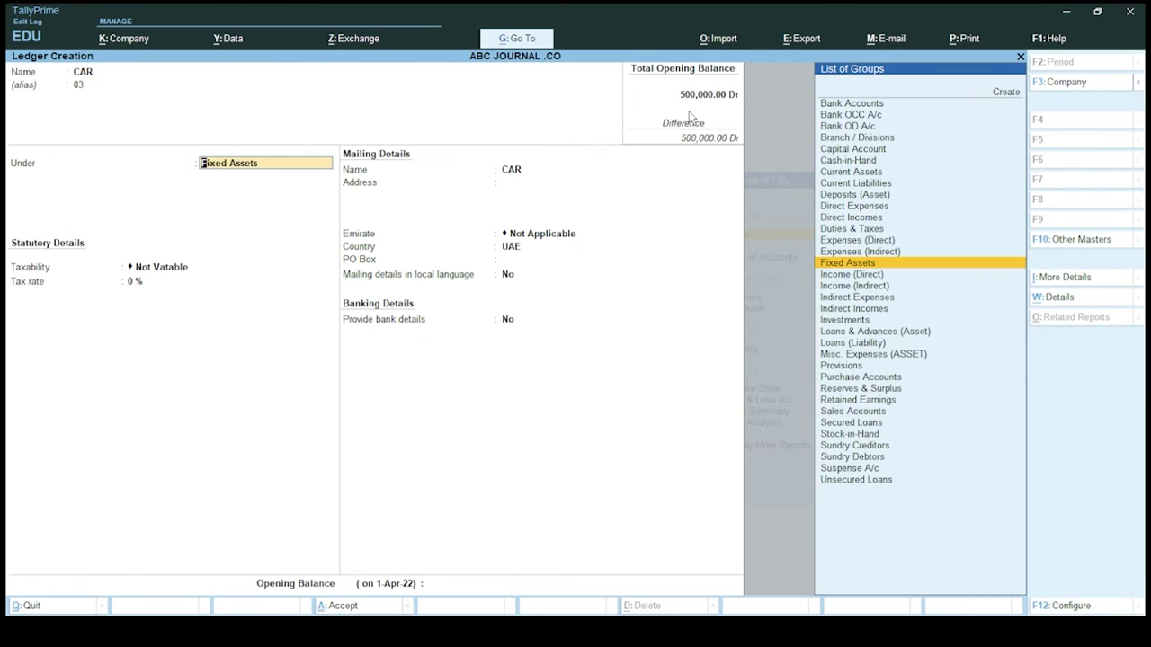
Keep CAR under Fixed Assets as Not Vatable and save it with default mailing and bank details and no opening balance
key(Return)
key(Return)
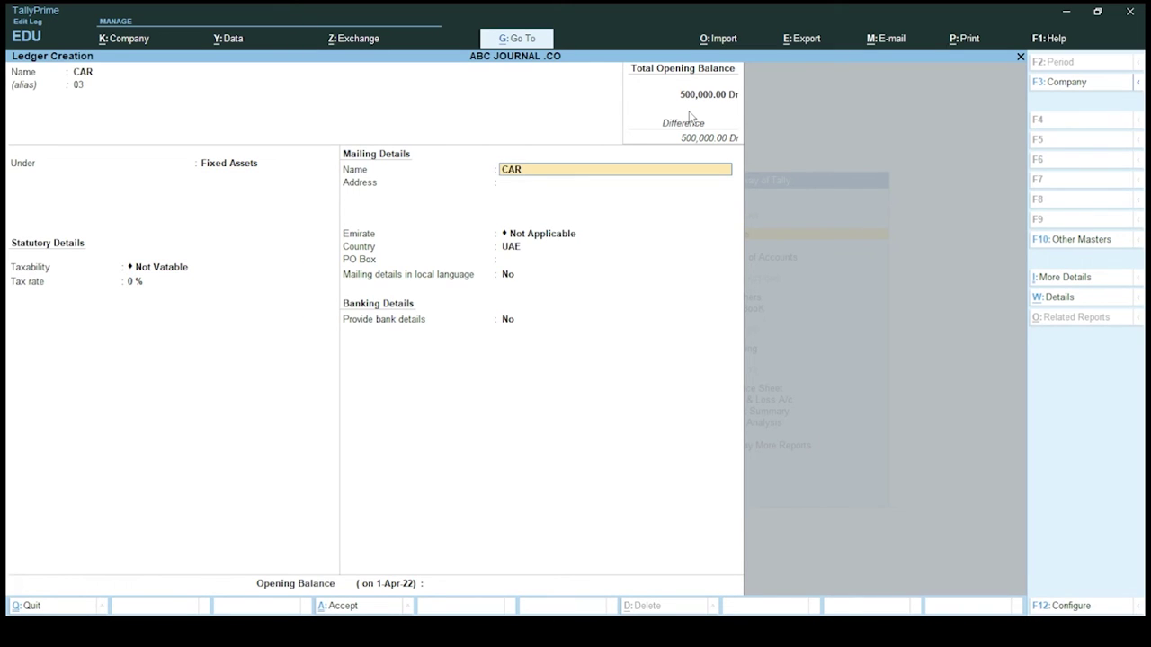
key(Return)
key(Return)
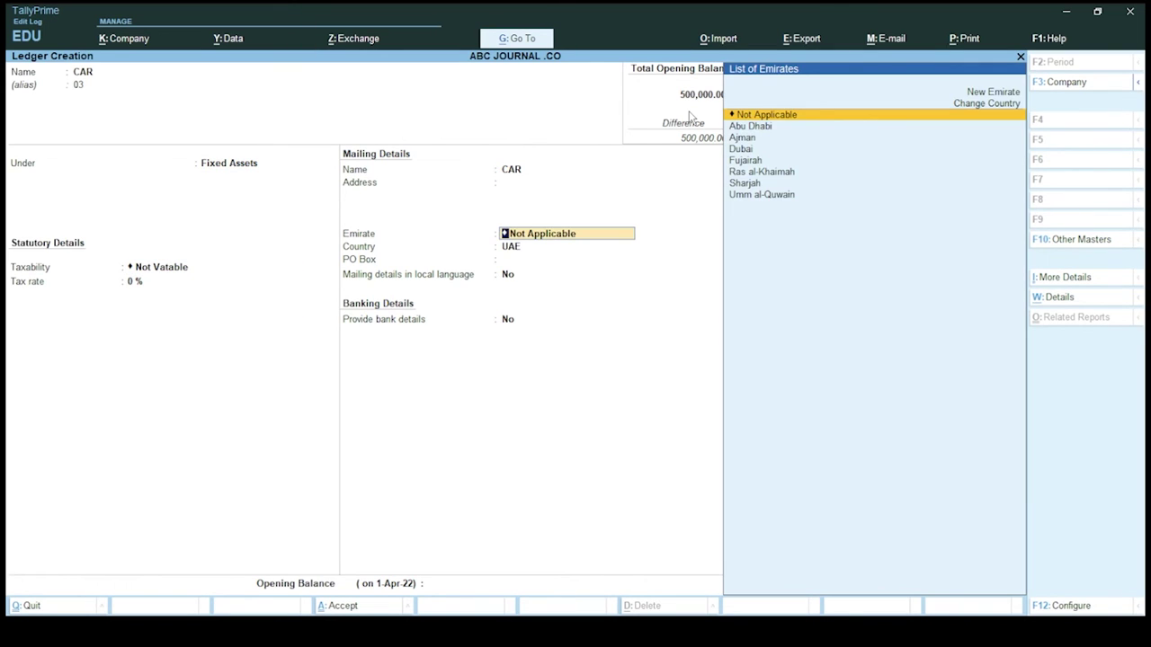
key(Return)
key(Return)
key(Return)
key(Return)
key(Return)
key(Return)
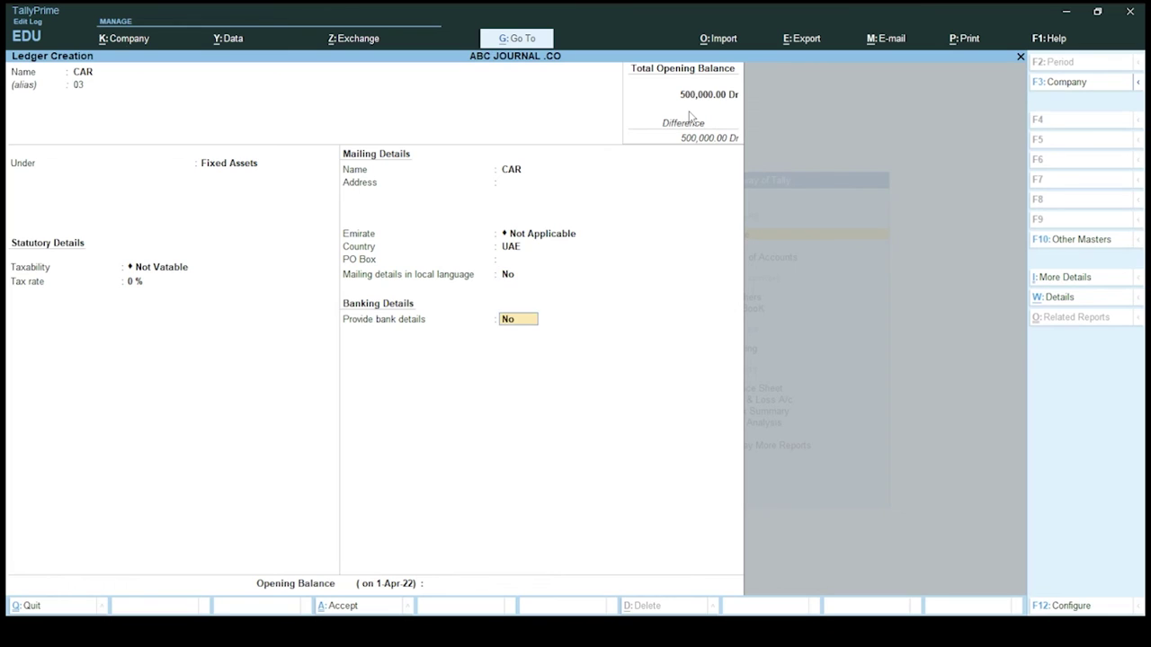
key(Return)
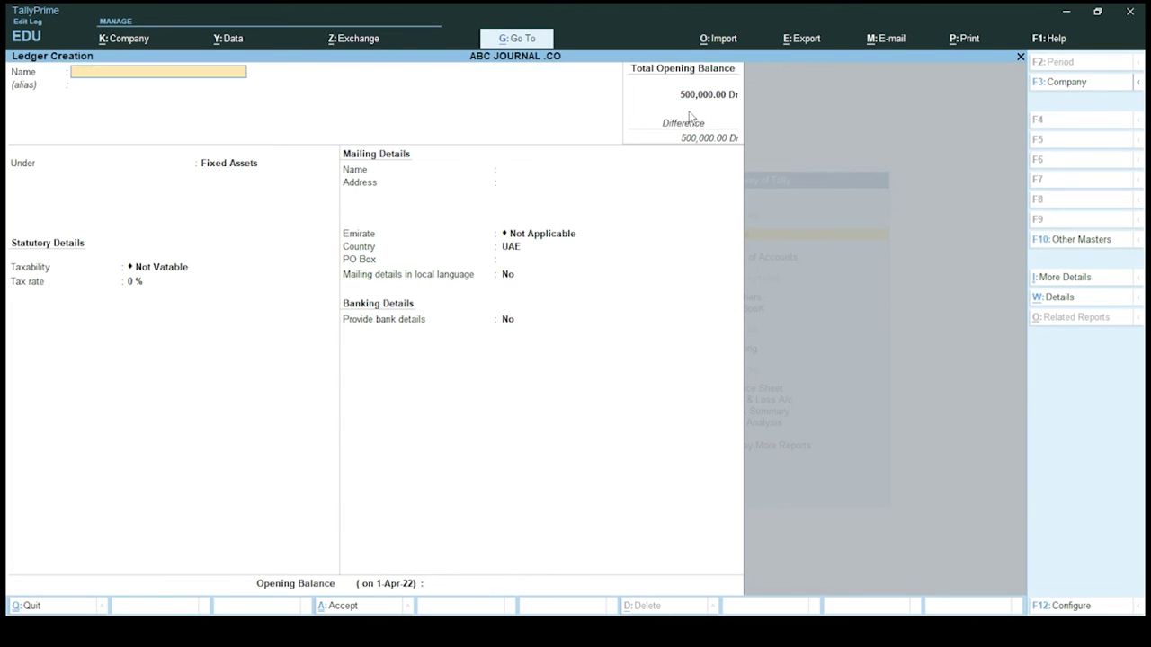
Name the next ledger FURNITURE and give it the alias 04
text(FURNITURE)
key(Return)
text(04)
key(Return)
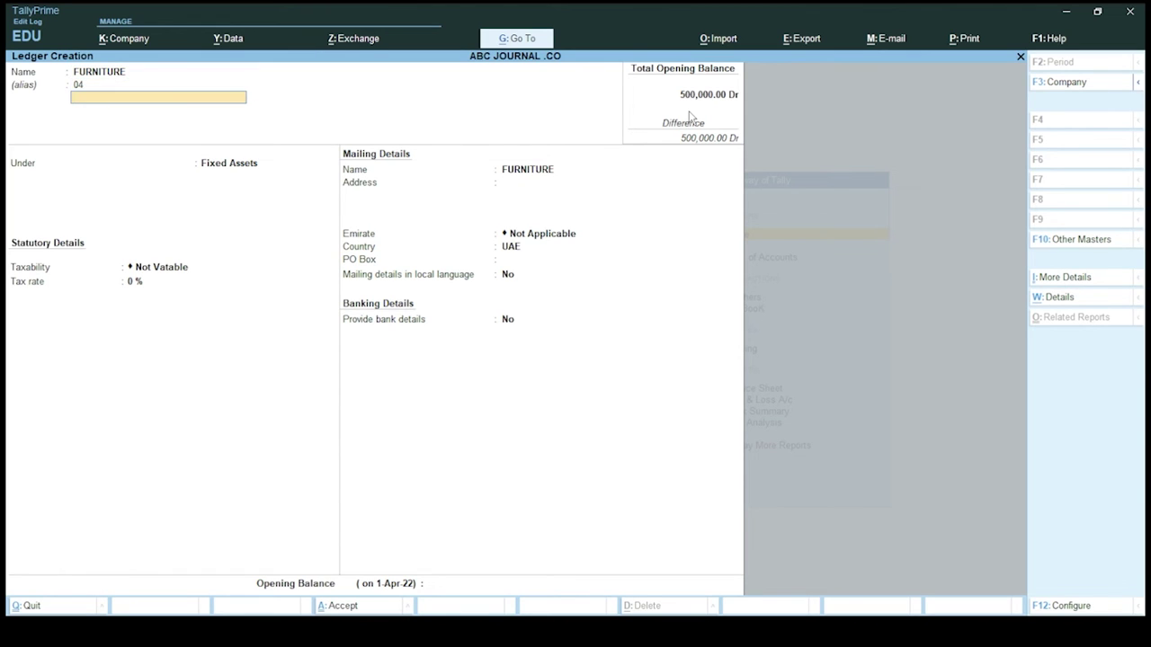
key(Return)
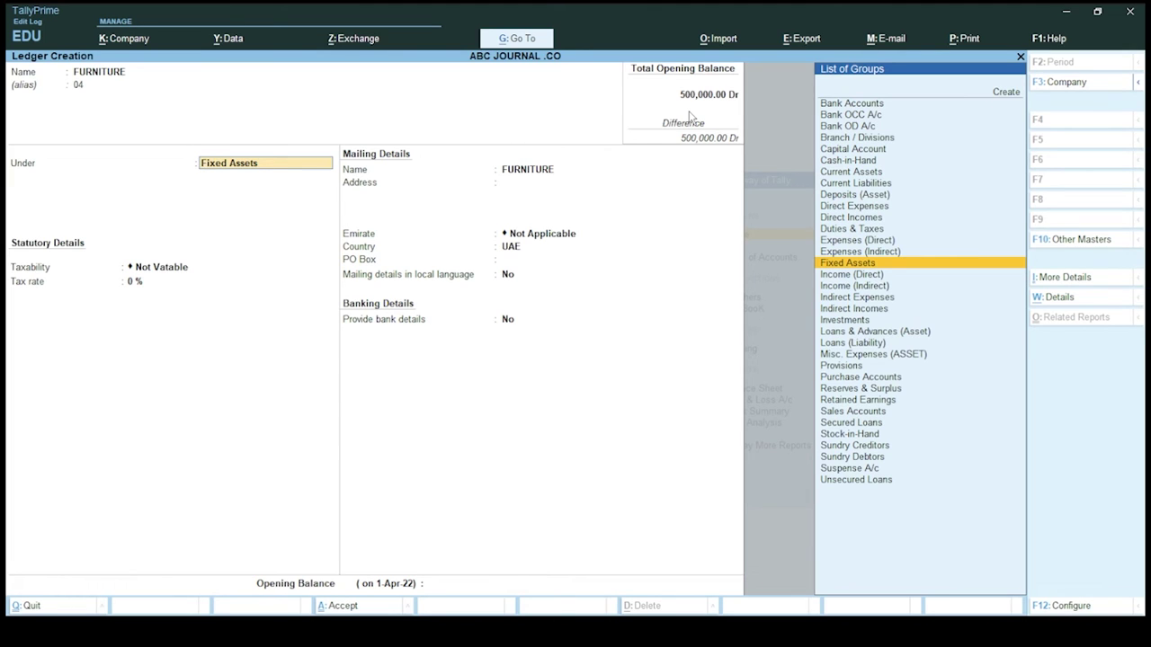
Save FURNITURE under Fixed Assets with default details and no opening balance, and return to the Gateway of Tally
key(Return)
key(Return)
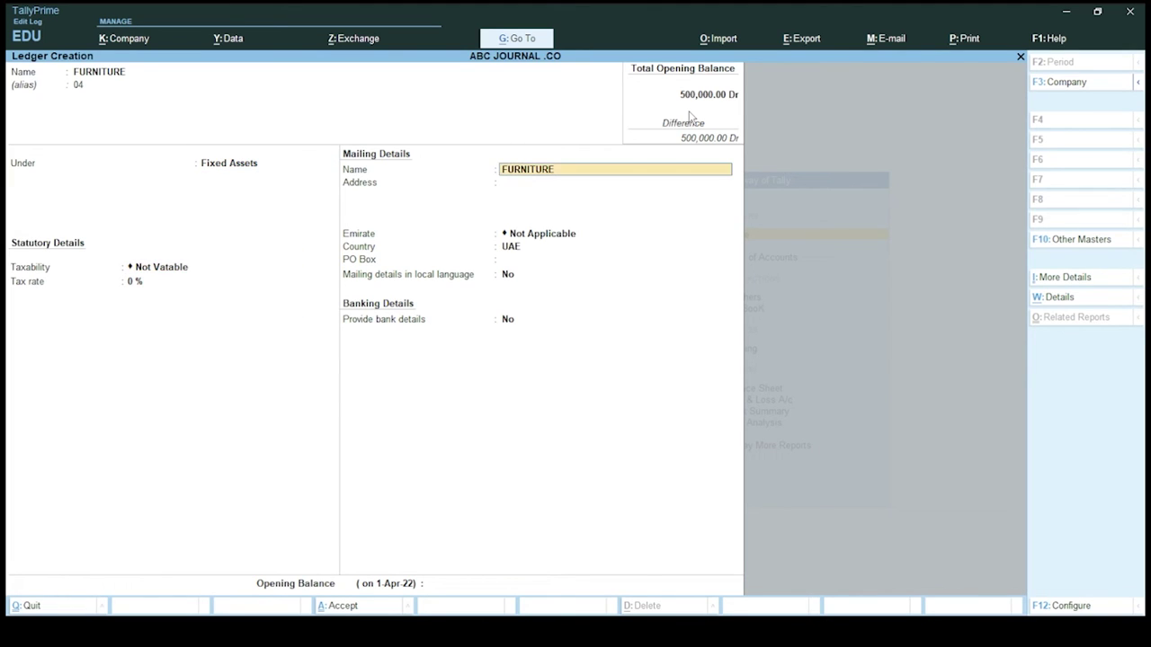
key(Return)
key(Return)
key(Return)
key(Return)
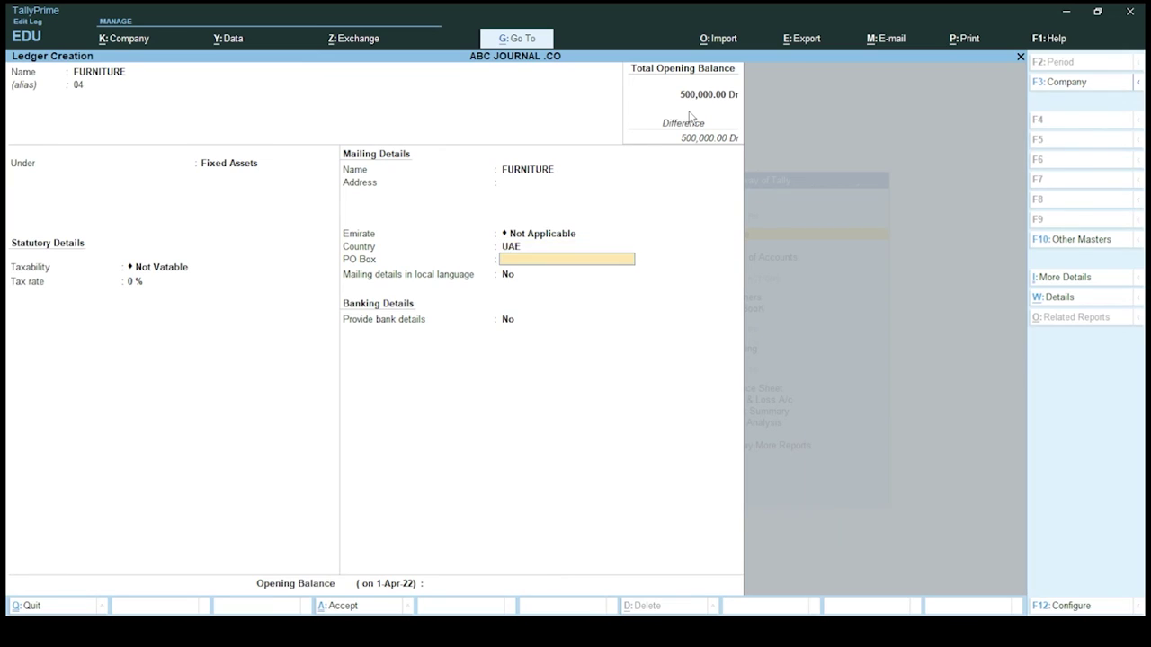
key(Return)
key(Return)
key(Return)
key(Return)
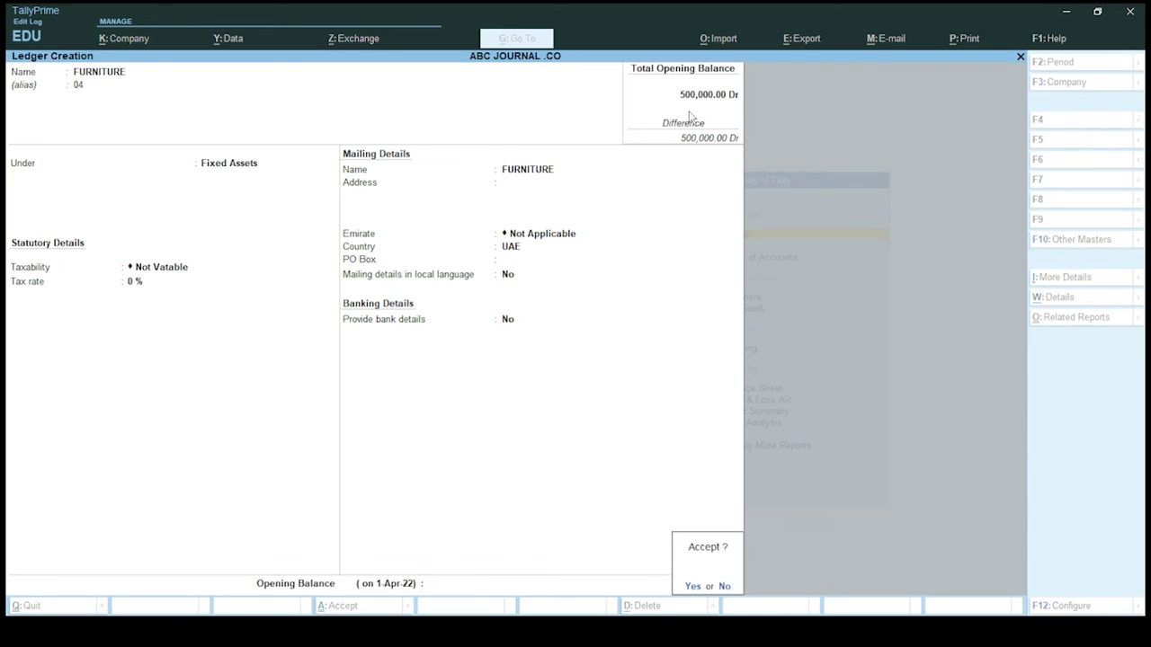
key(Return)
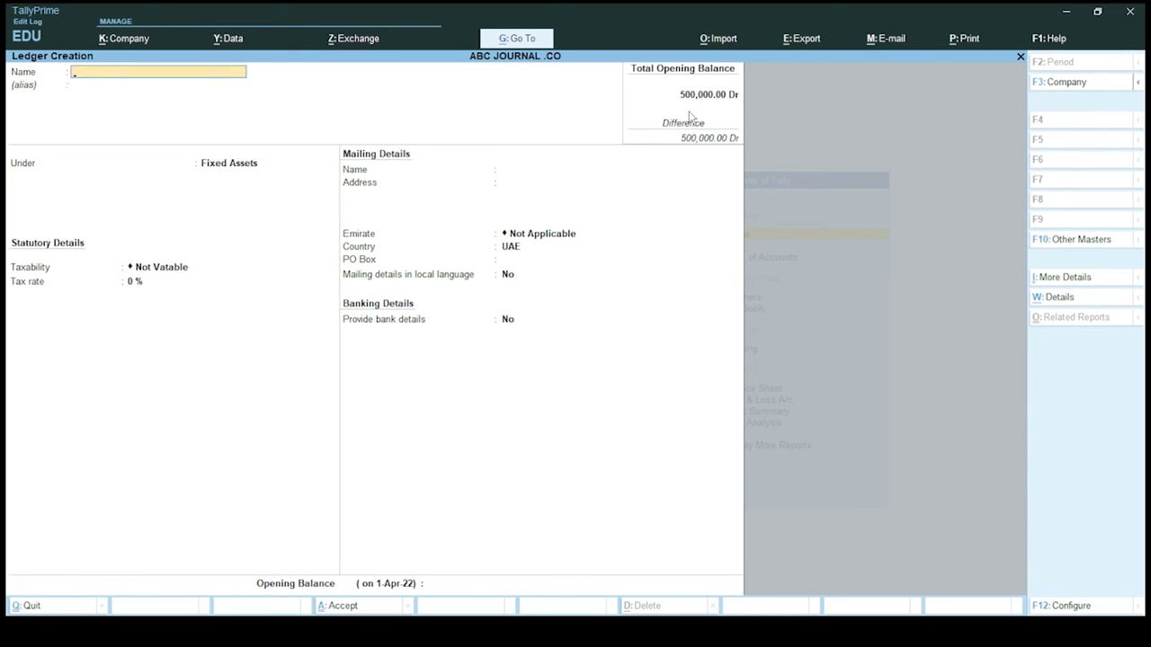
key(Escape)
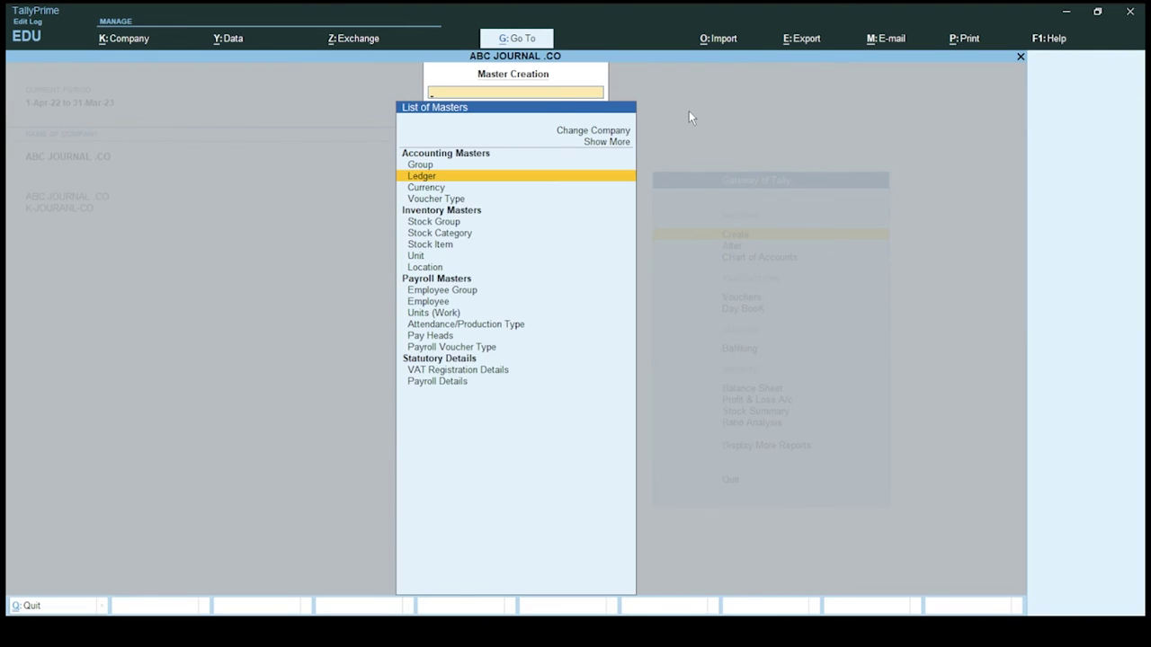
key(Escape)
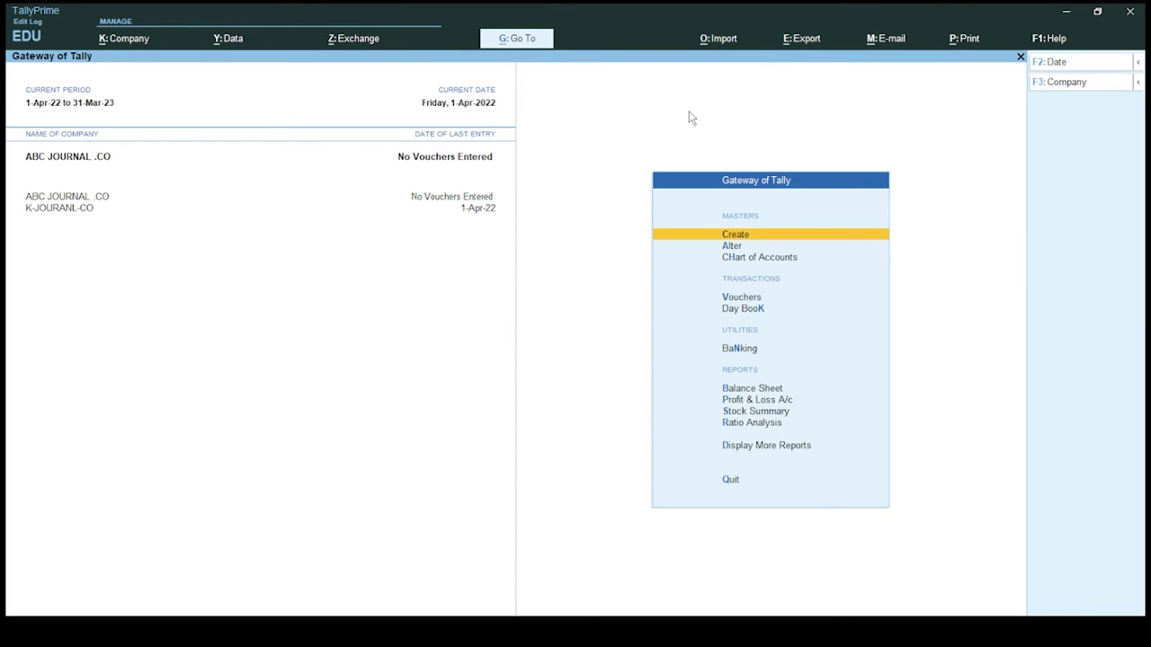
key(Return)
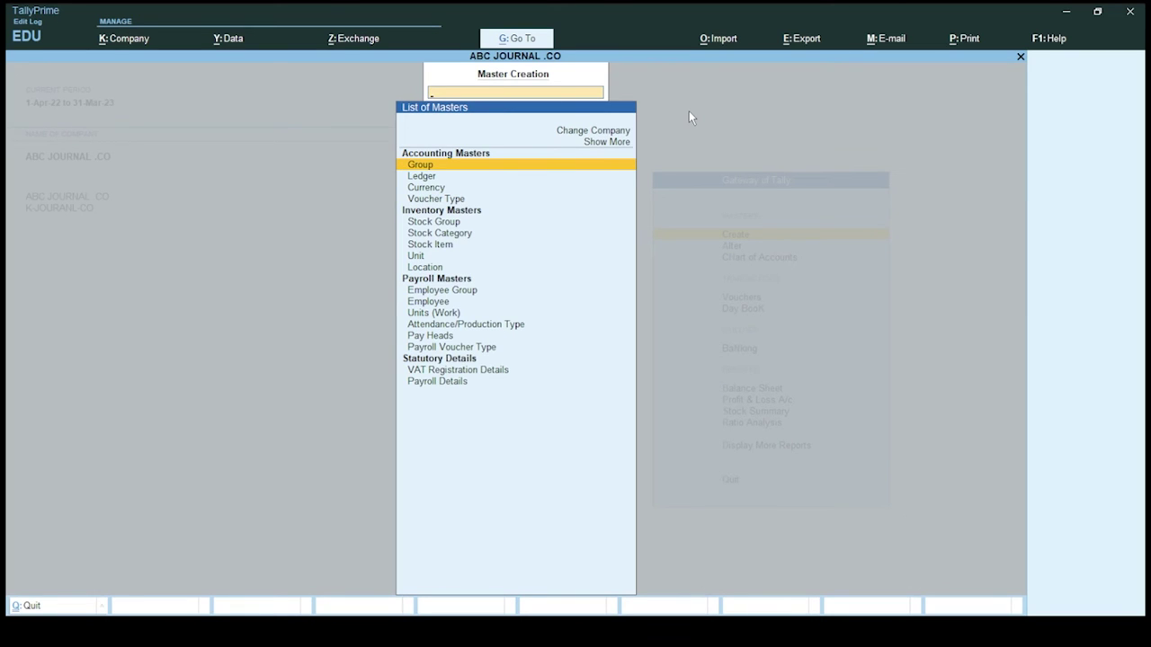
key(Down)
key(Return)
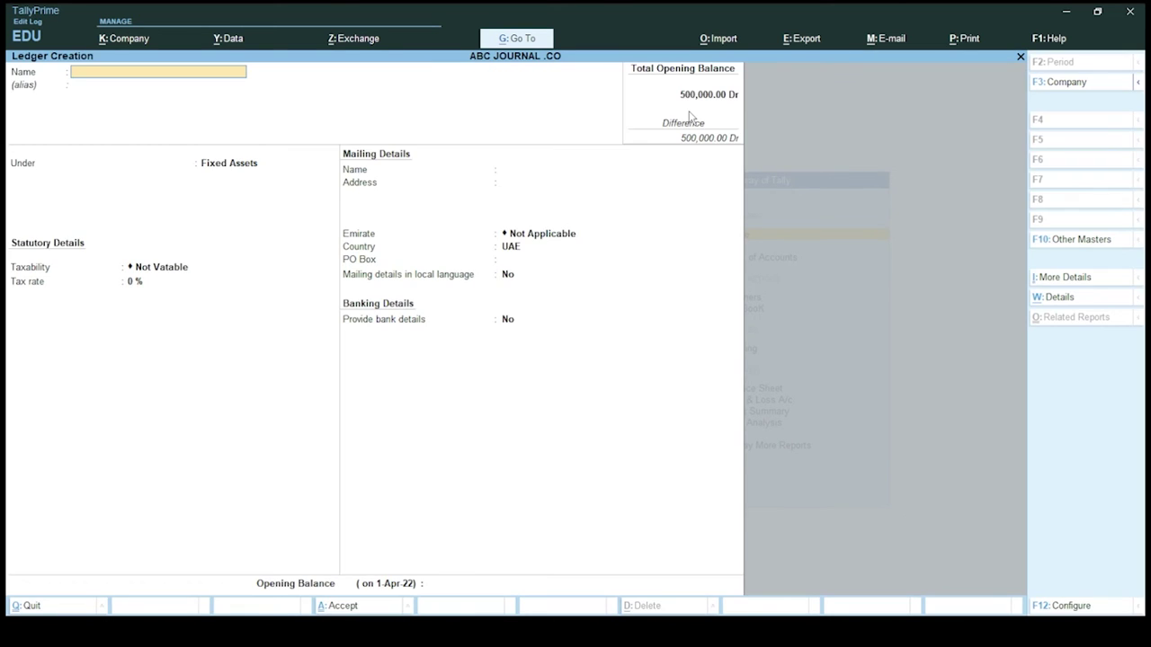
key(Escape)
key(Return)
key(Escape)
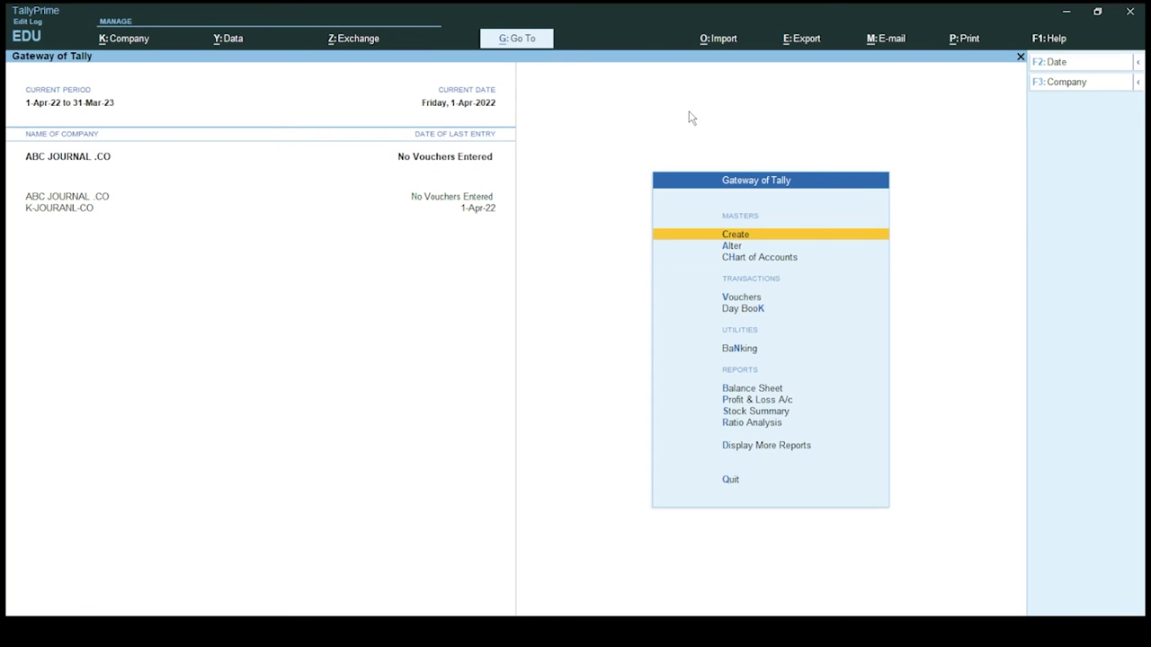
Review the company's existing ledgers in the master alteration list and return to the Gateway of Tally
key(Down)
key(Return)
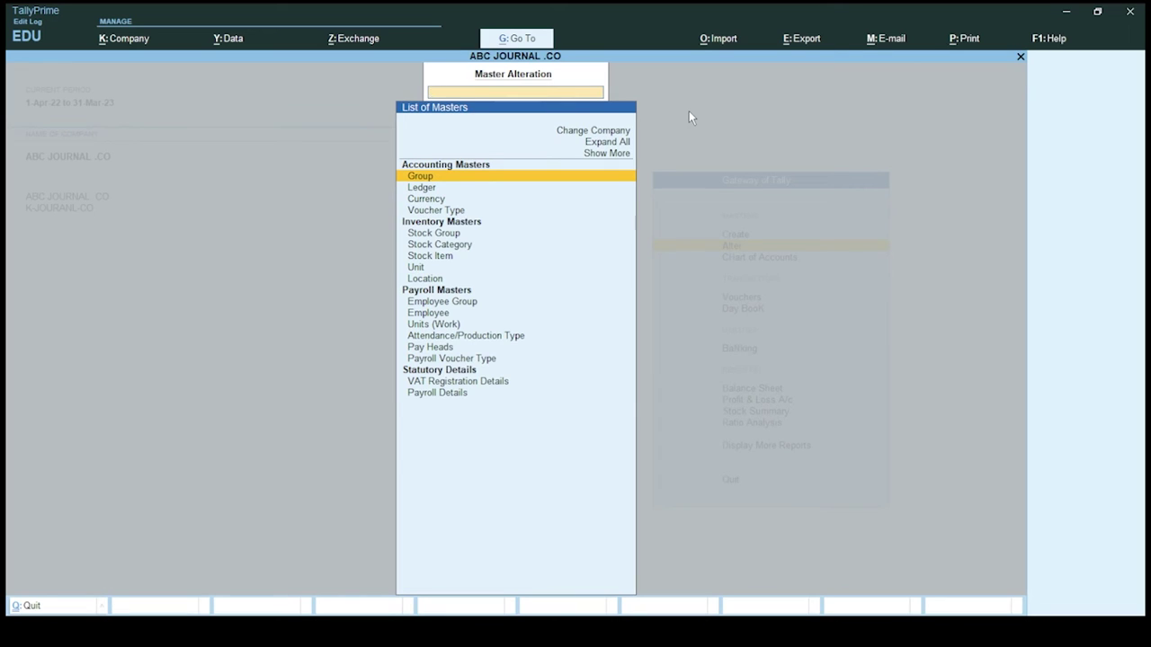
key(Down)
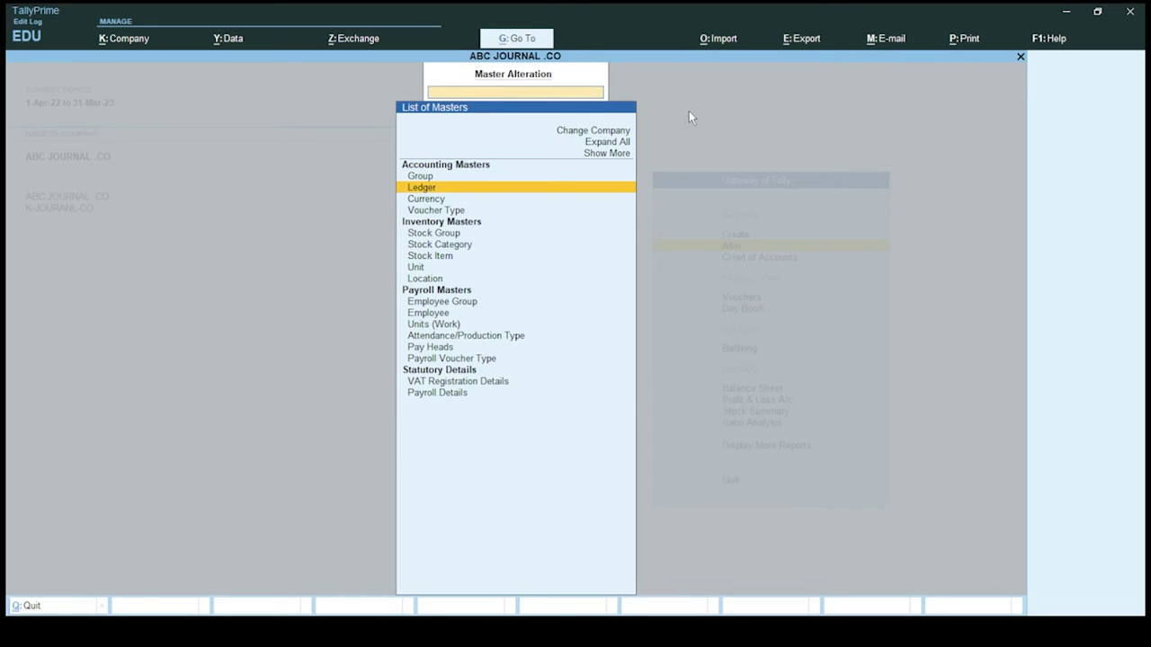
key(Escape)
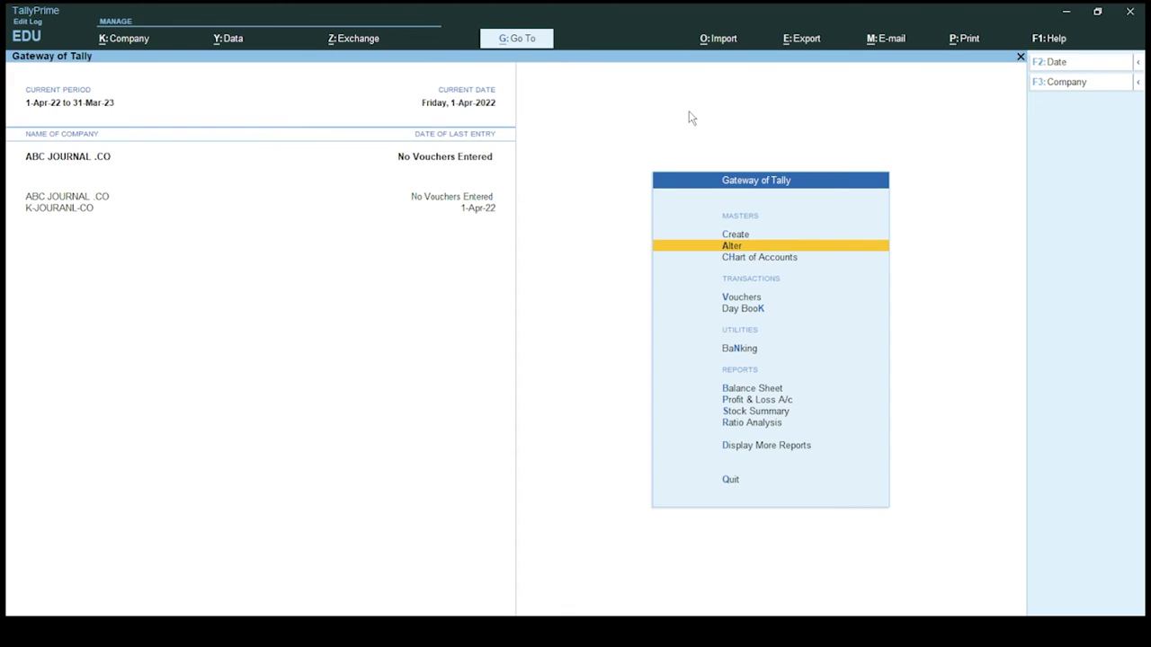
key(Return)
key(Down)
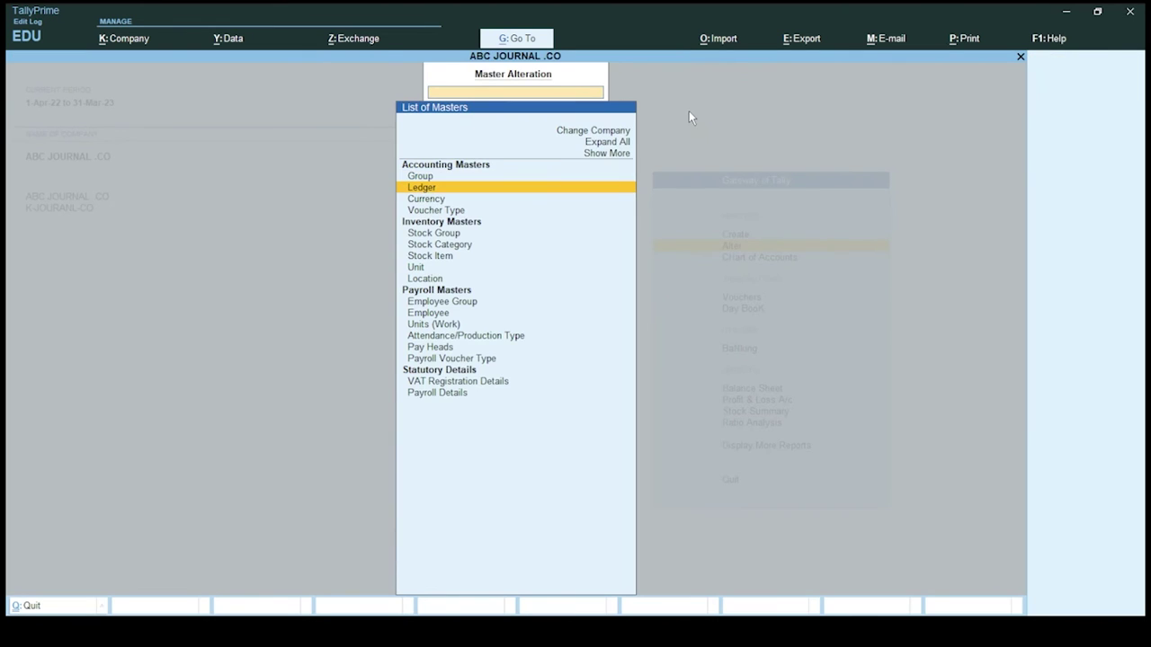
key(Return)
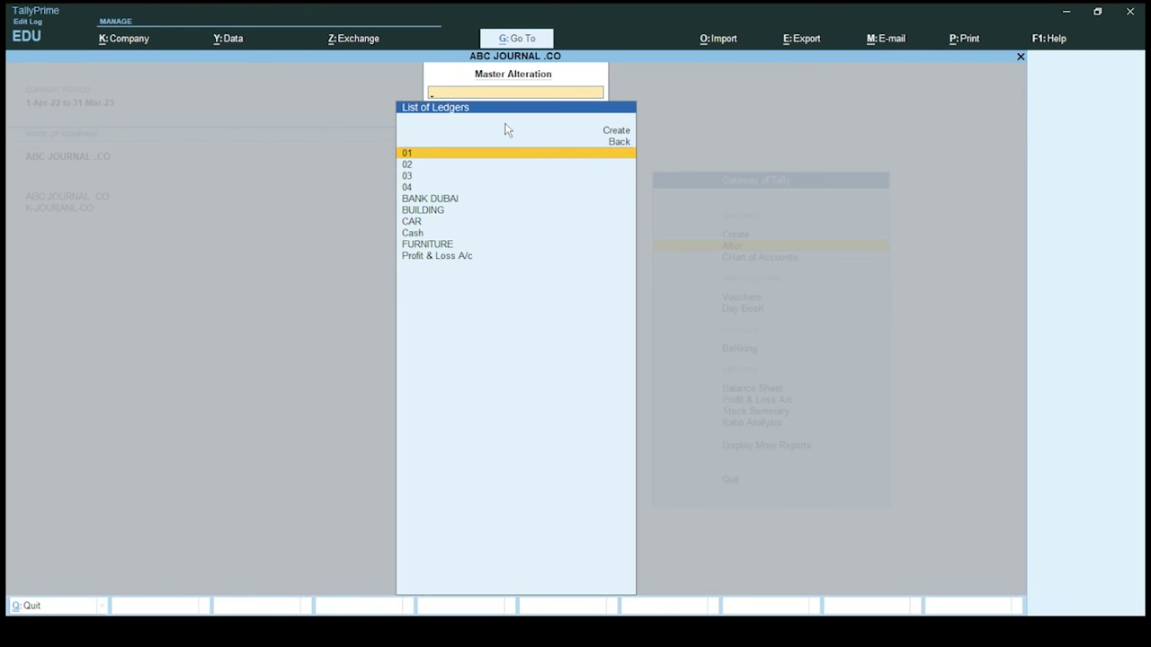
key(Escape)
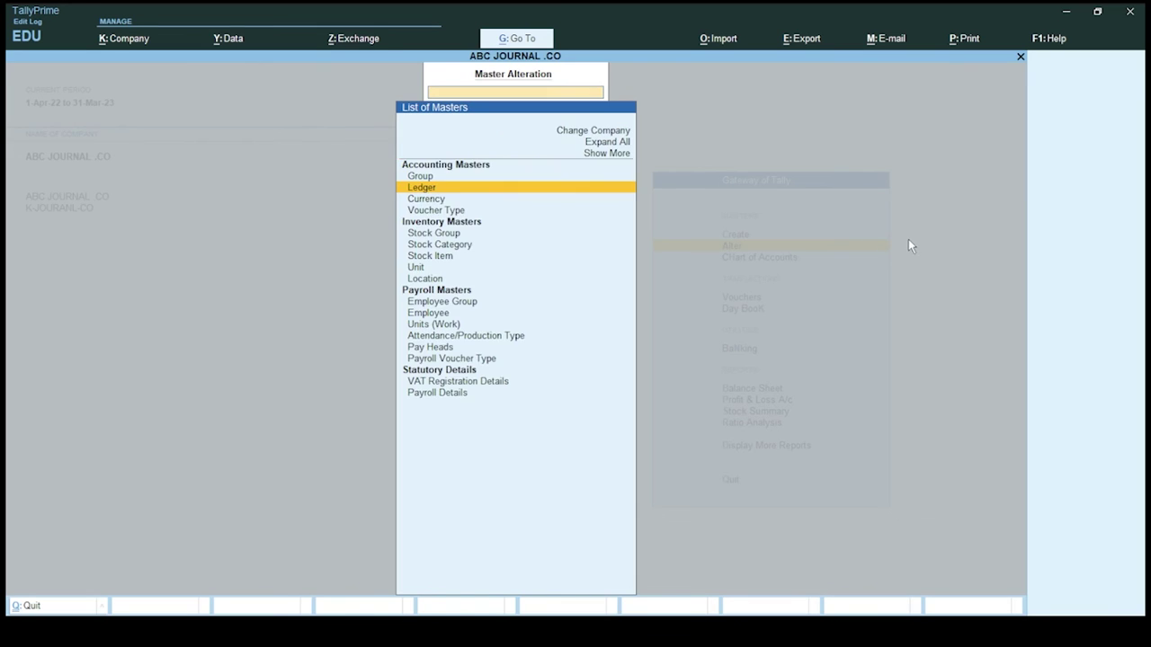
key(Escape)
key(Escape)
key(Escape)
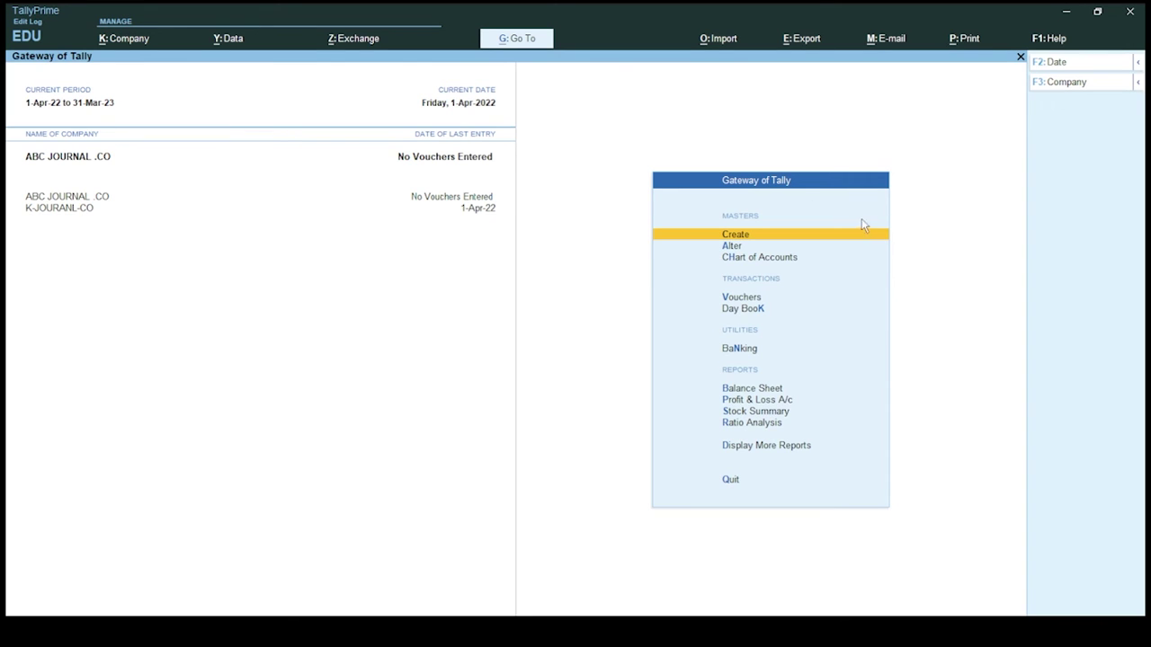
Check the ledger names and aliases available for alteration, and leave without opening any ledger
key(Down)
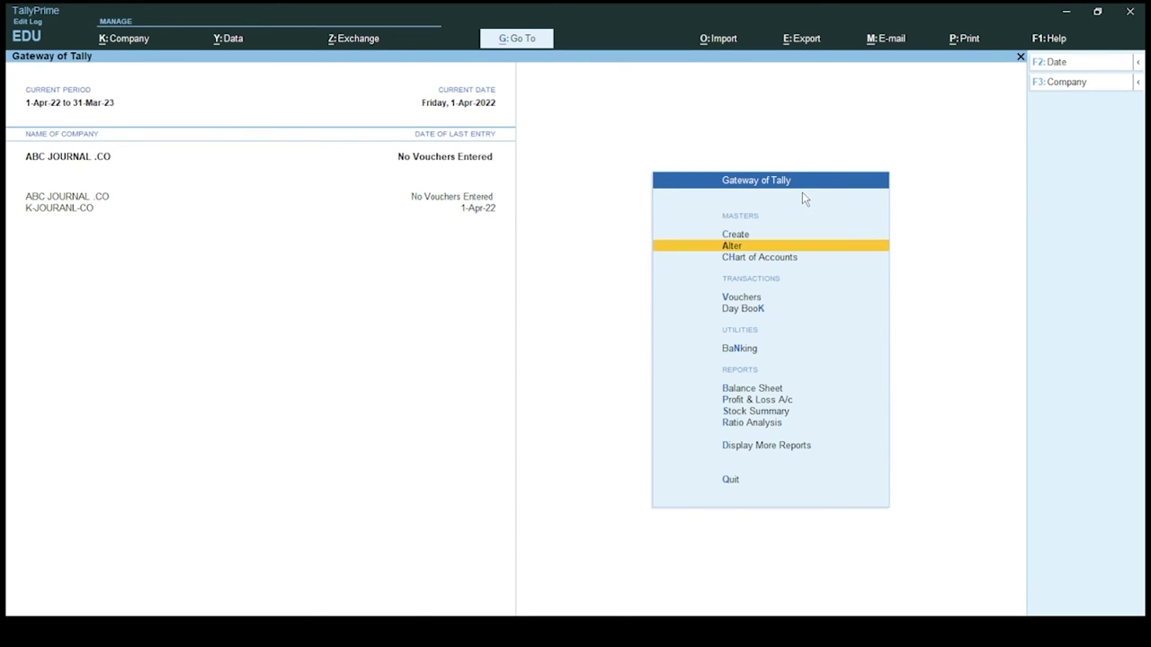
key(Return)
key(Down)
key(Return)
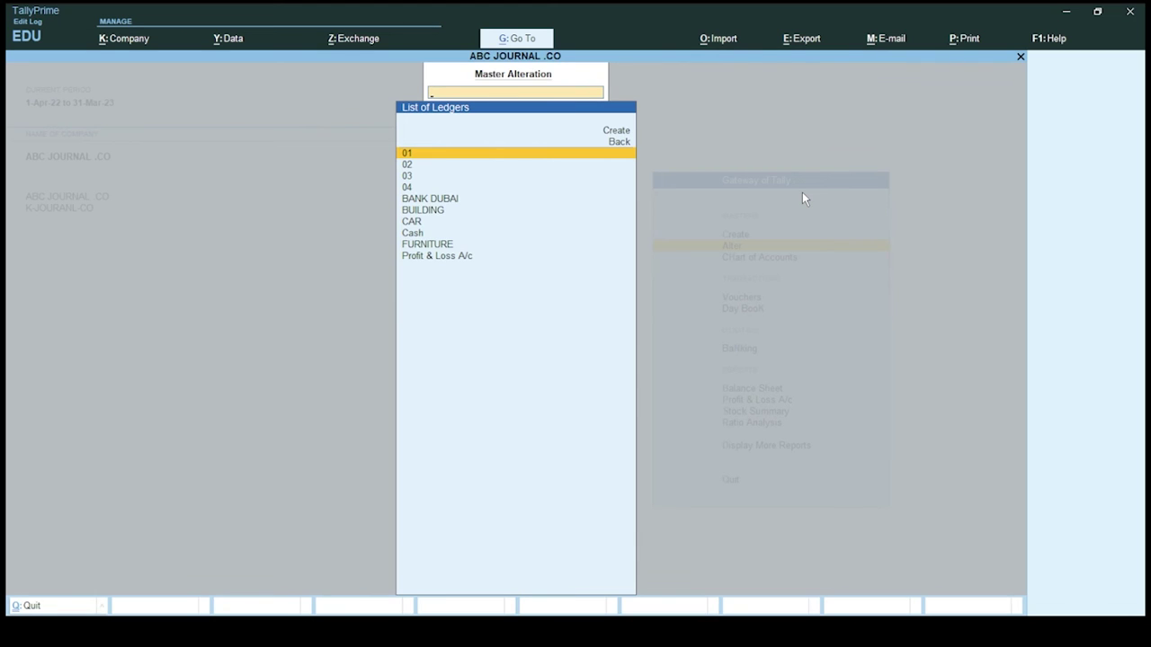
key(Escape)
key(Escape)
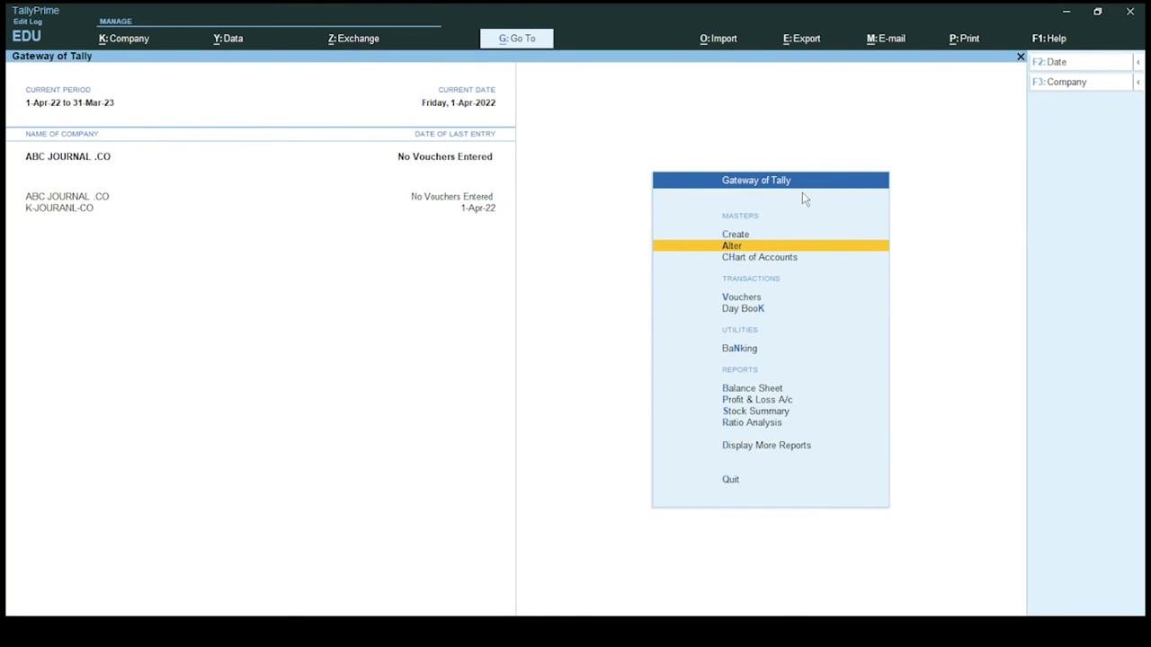
Switch accounting voucher creation to the Journal type and quit the blank voucher
key(Down)
key(Down)
key(Return)
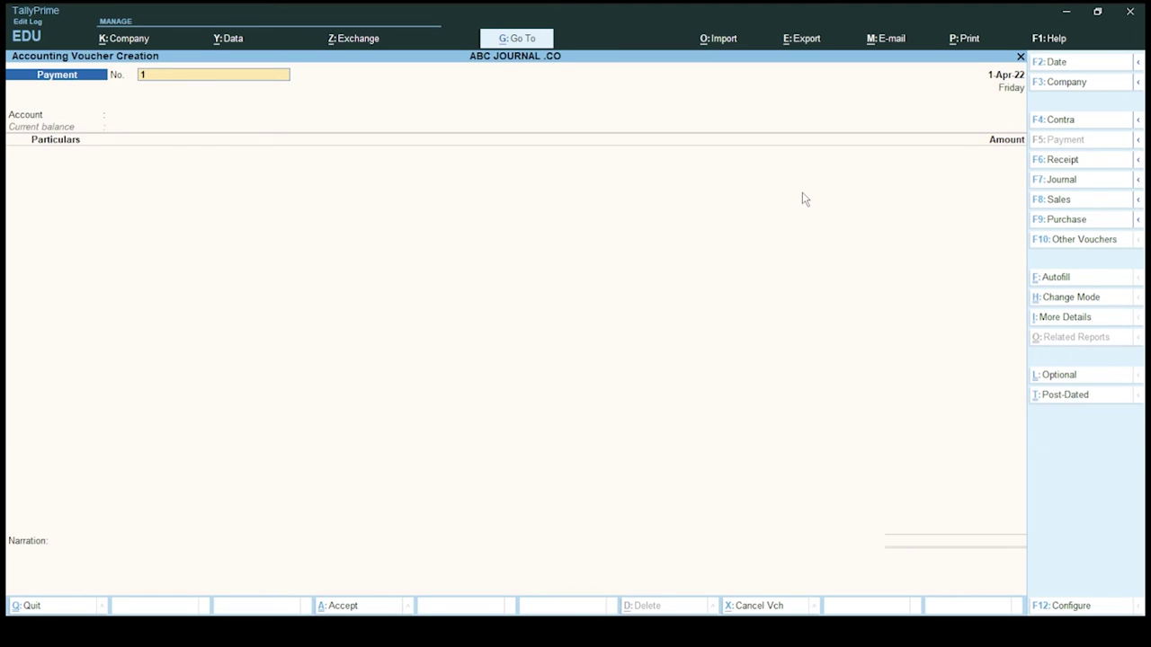
click(1047, 183)
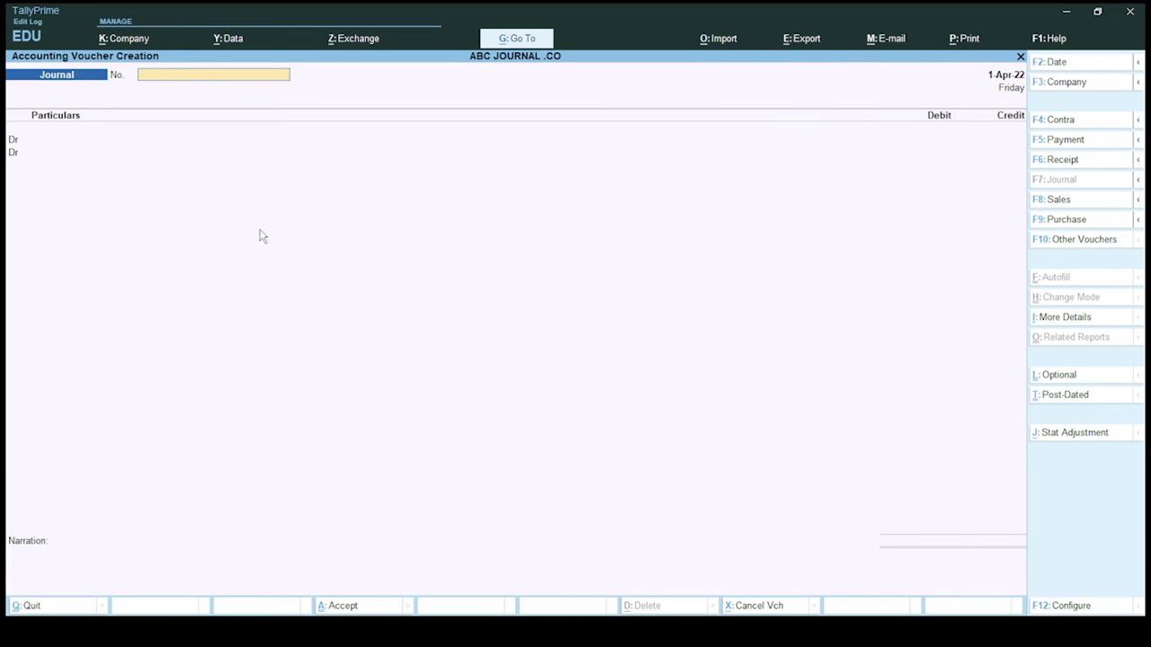
key(Escape)
key(y)
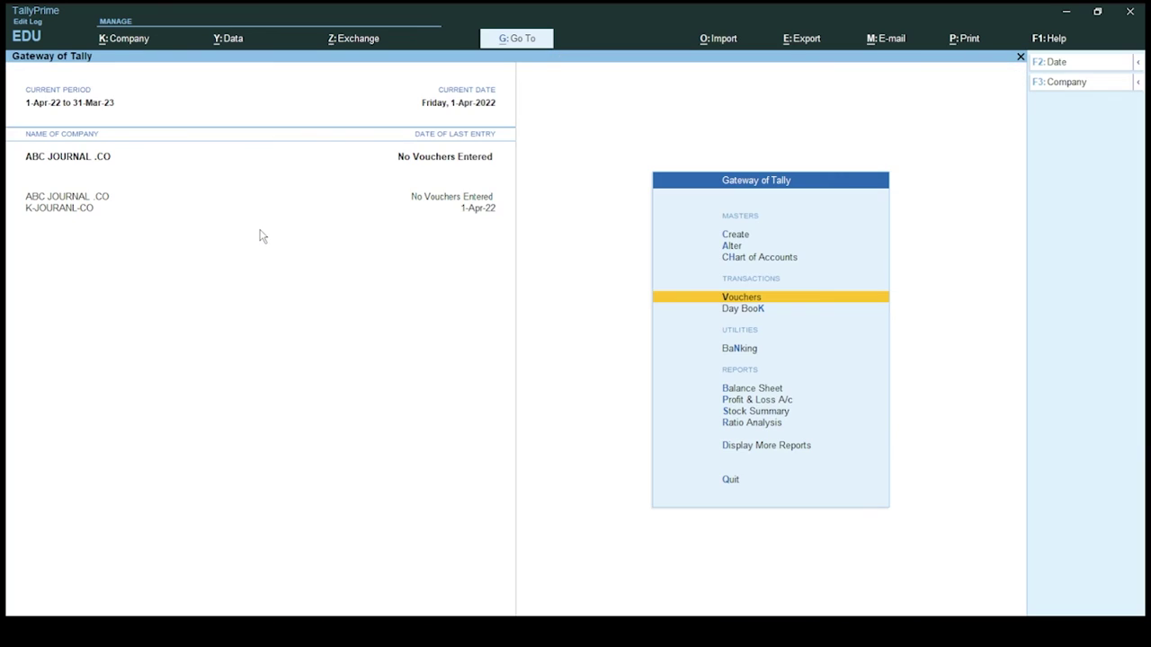
Check which ledger accounts a new journal voucher offers for its debit line, and close the voucher
key(Return)
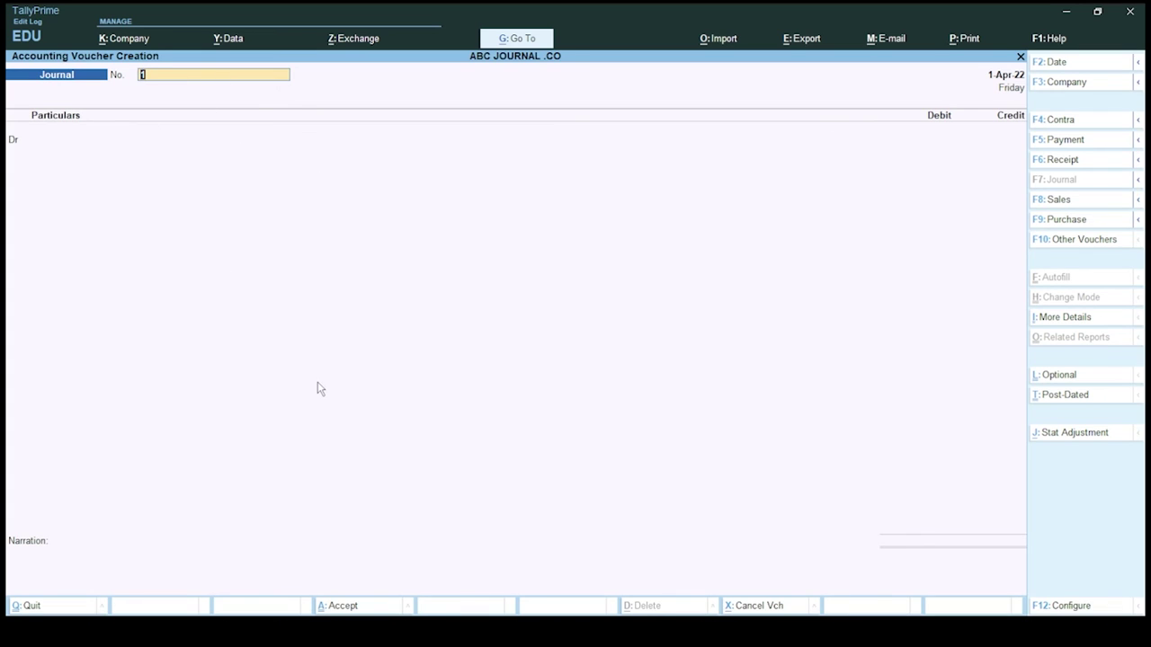
key(Return)
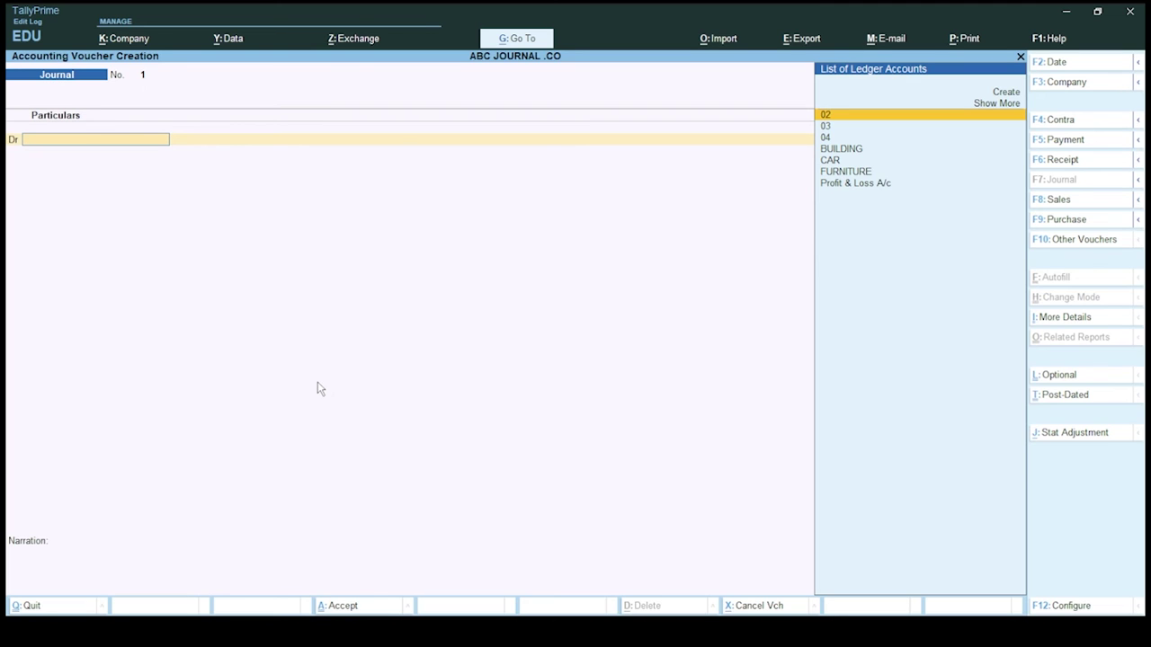
key(Escape)
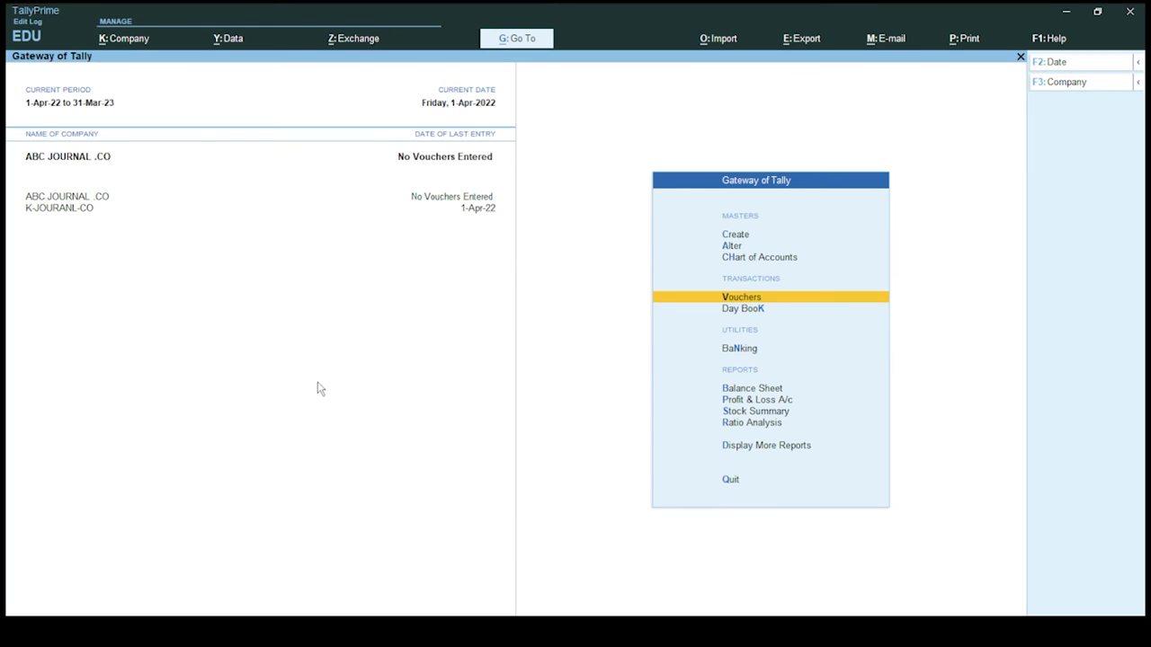
Alter the BANK DUBAI ledger with alias 01 to place it under the Current Assets group
key(Up)
key(Up)
key(Return)
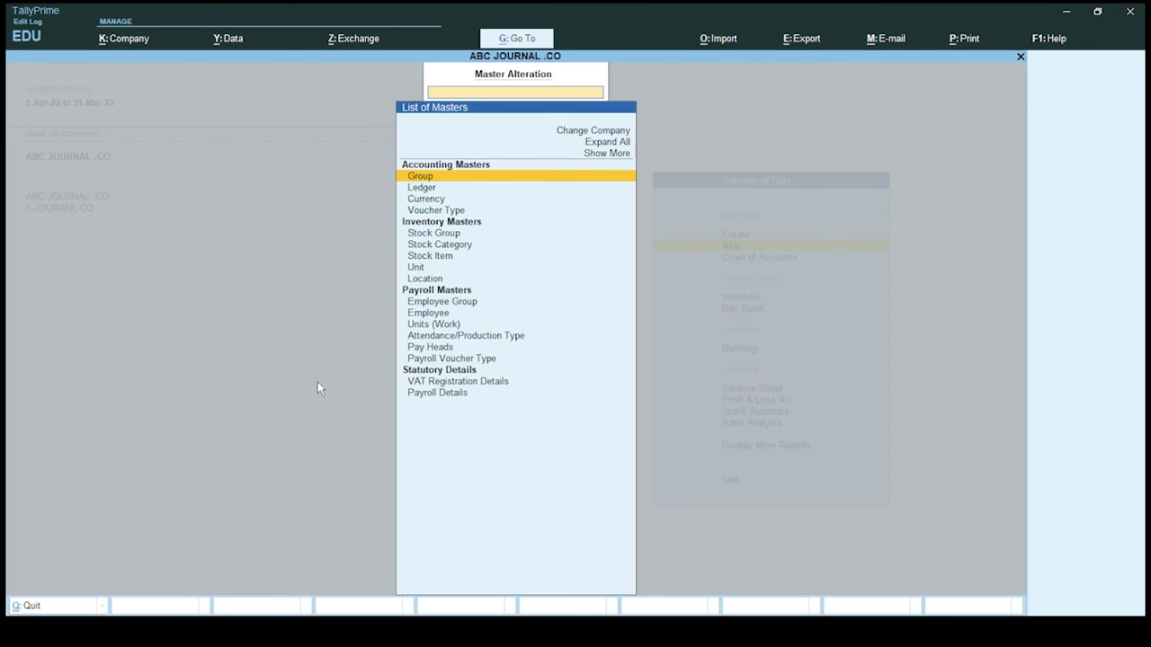
key(Down)
key(Return)
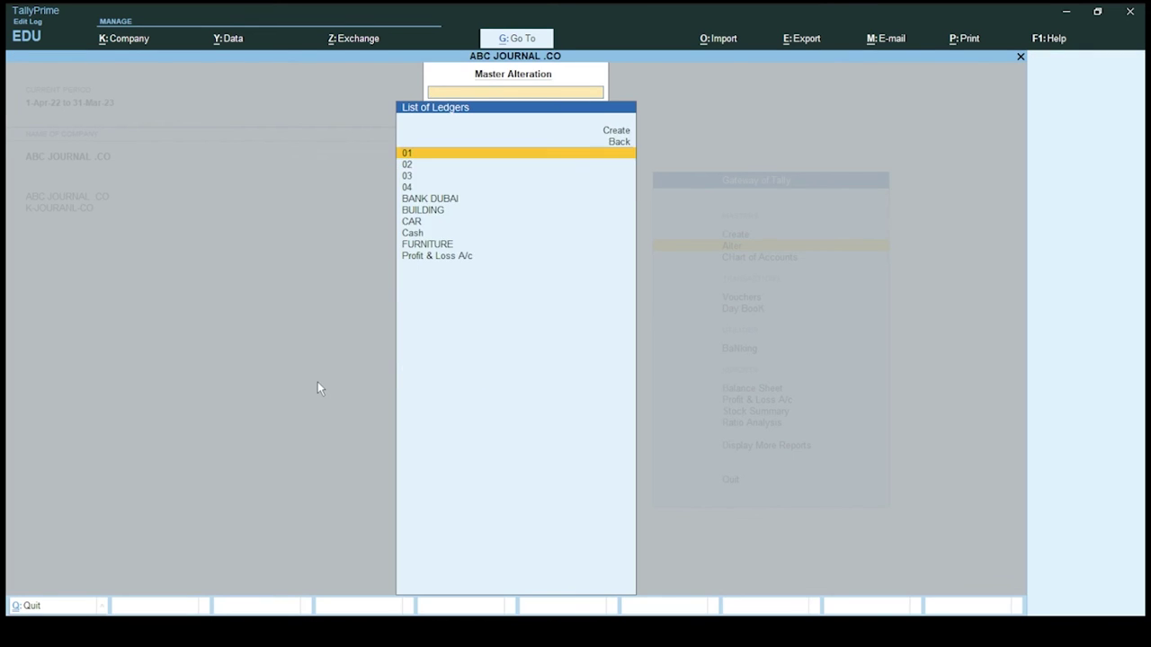
key(Return)
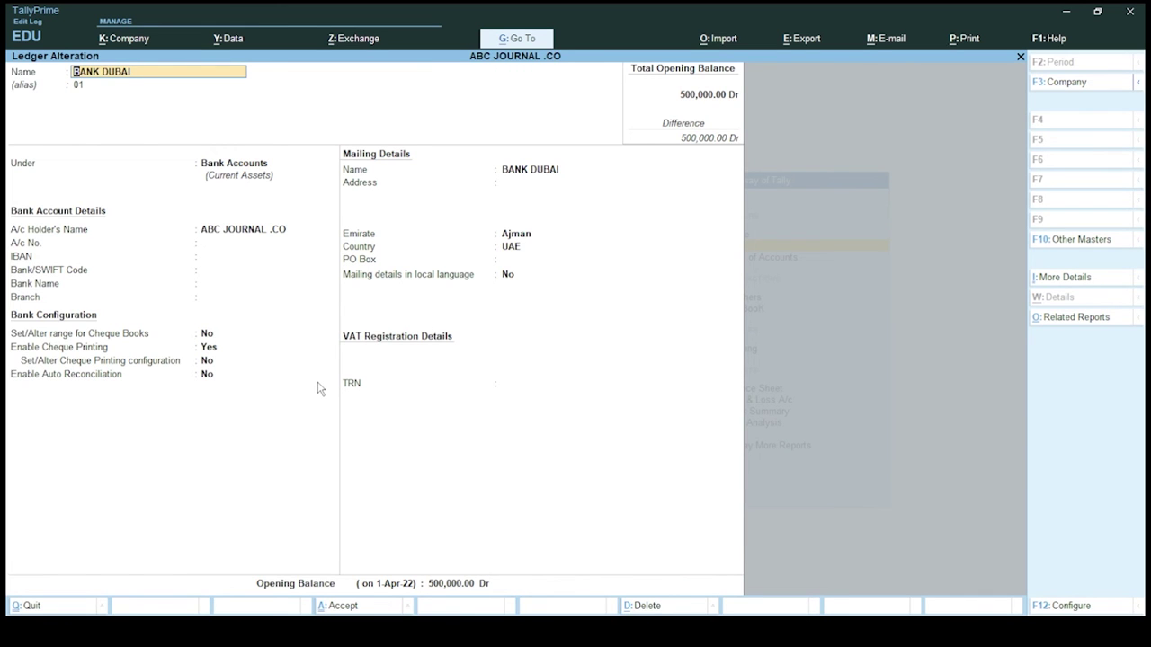
key(Return)
key(Return)
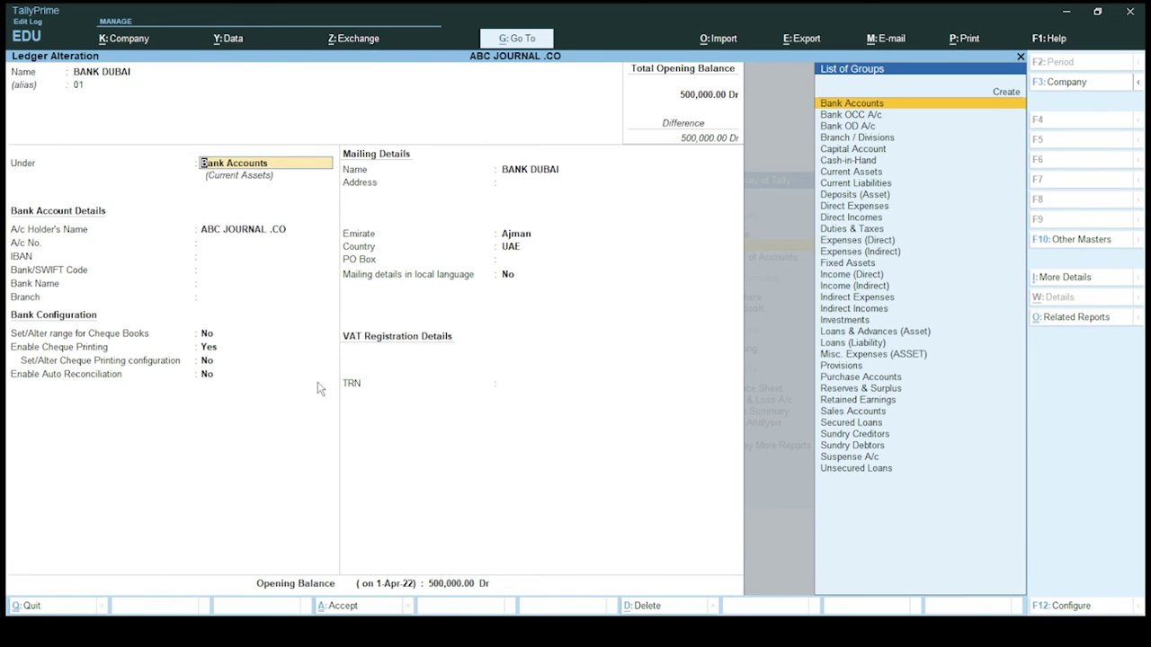
key(Down)
key(Down)
key(Down)
key(Down)
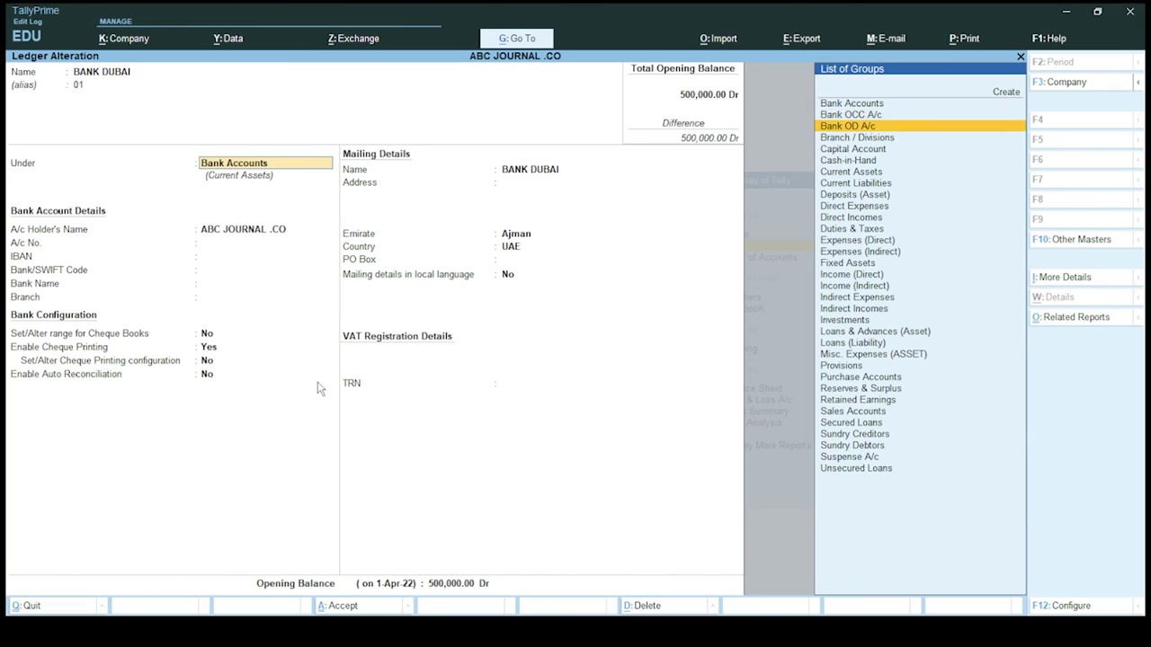
key(Down)
key(Down)
key(Return)
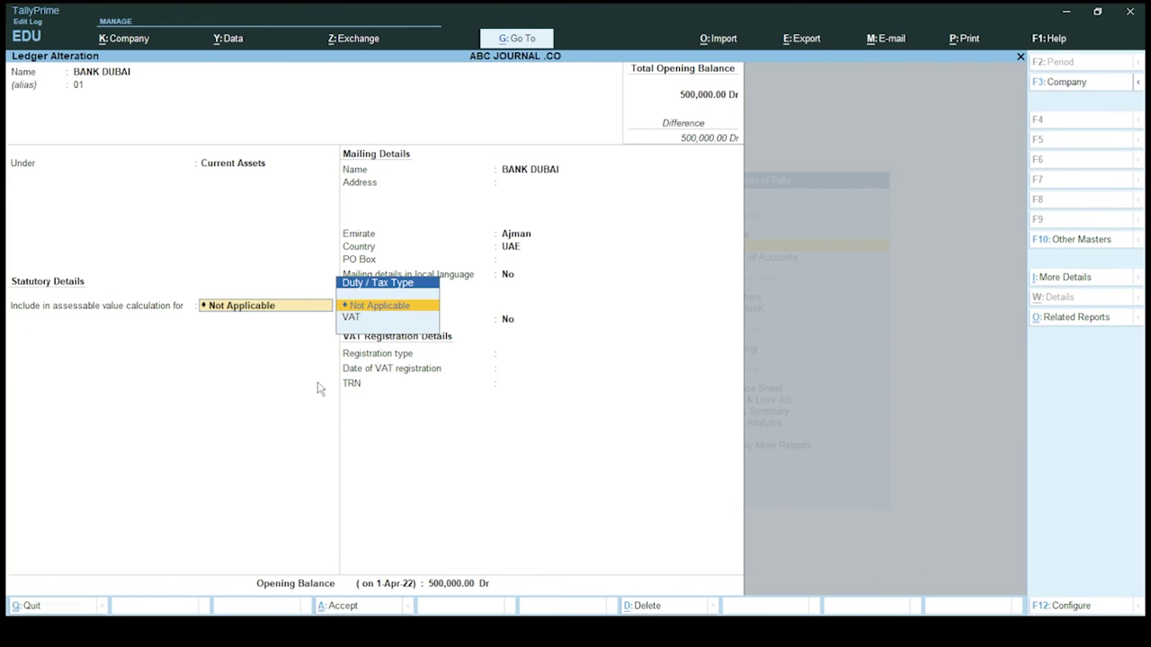
Keep BANK DUBAI's assessable value calculation as Not Applicable and its mailing details unchanged, with bank details set to No
key(Return)
key(Return)
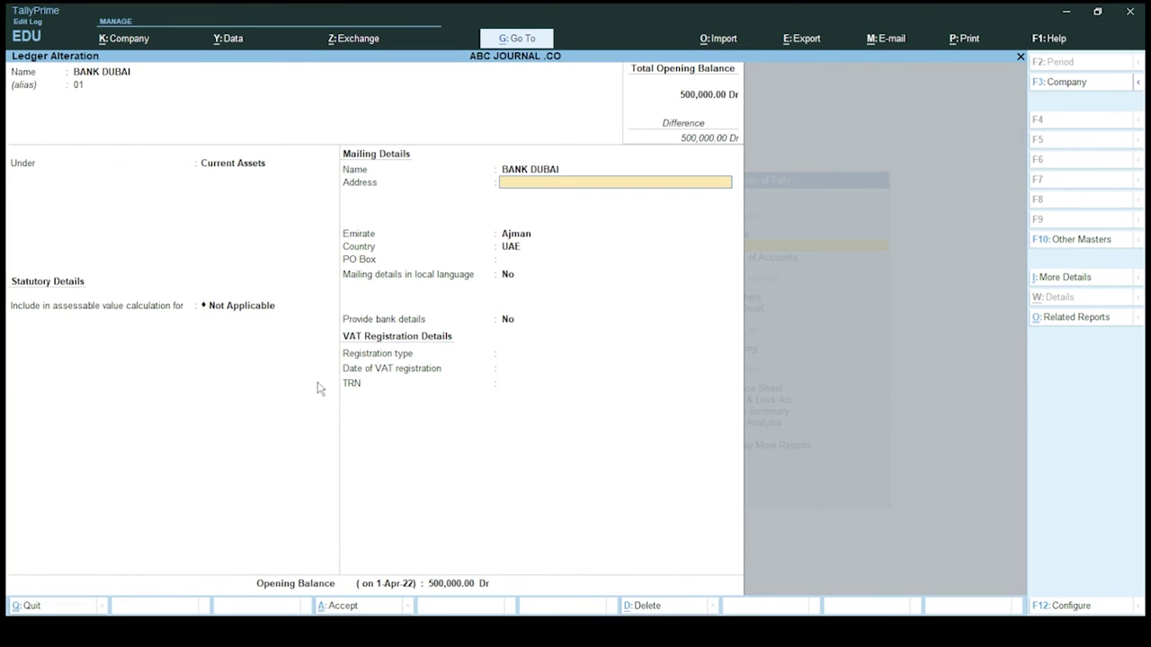
key(Return)
key(Return)
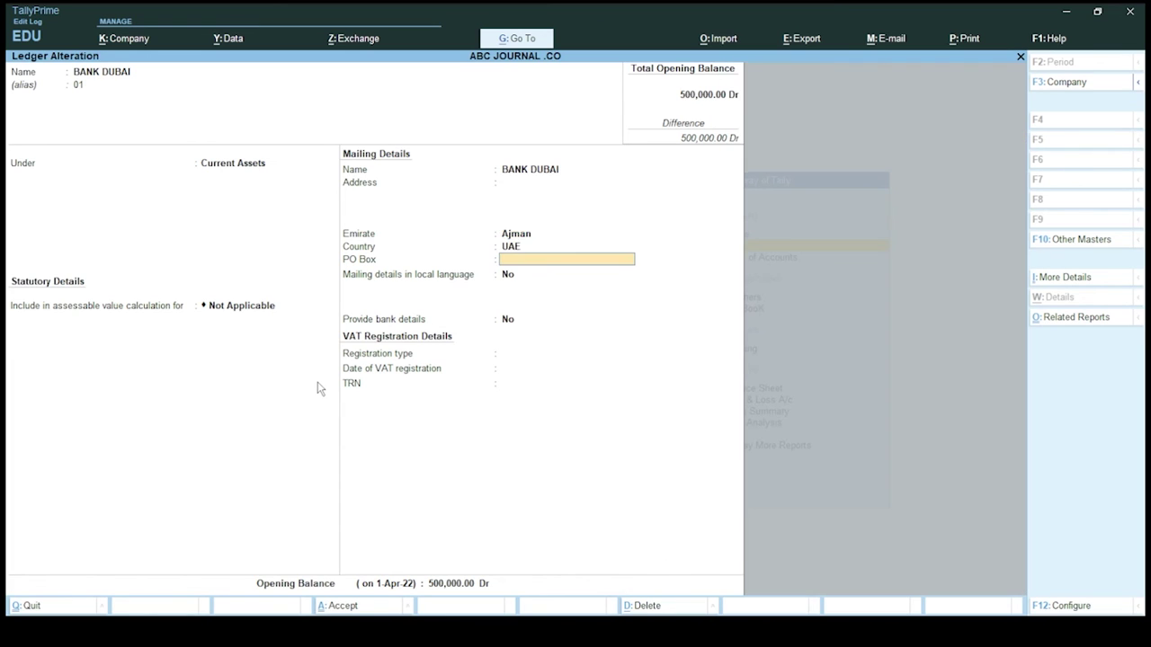
key(Return)
key(Return)
key(Return)
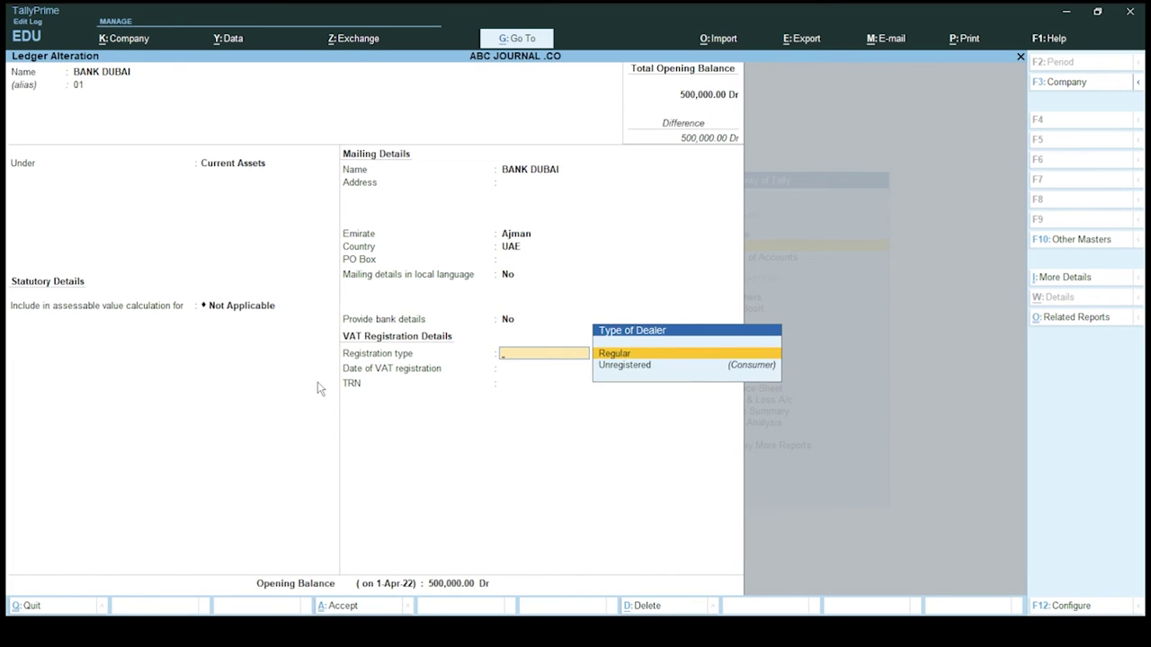
Set BANK DUBAI's VAT registration to Regular dated 1-Apr-22 without a TRN, save the ledger with its existing opening balance, and return to the Gateway of Tally
key(Return)
key(Return)
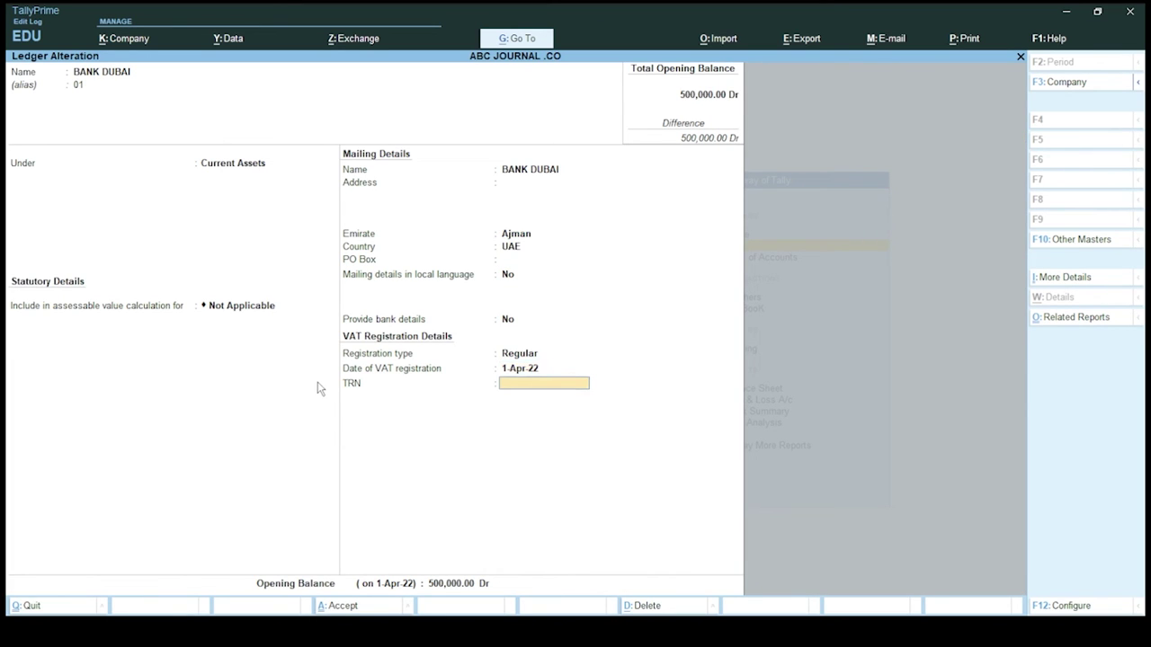
key(Return)
key(Return)
key(Return)
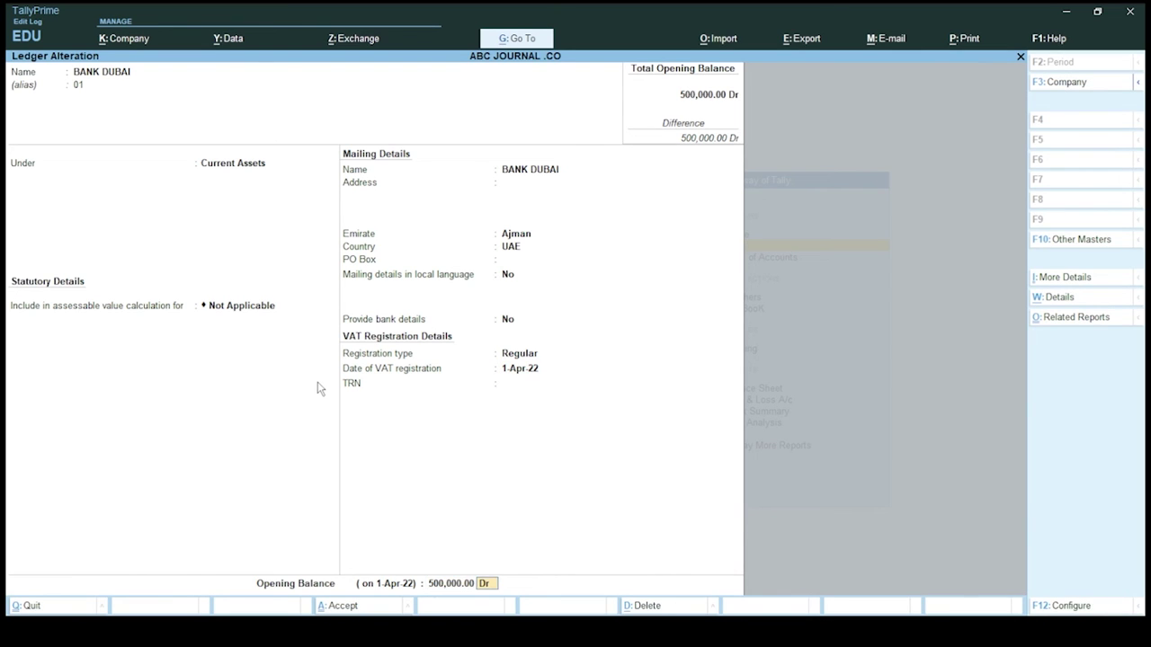
key(Return)
key(Return)
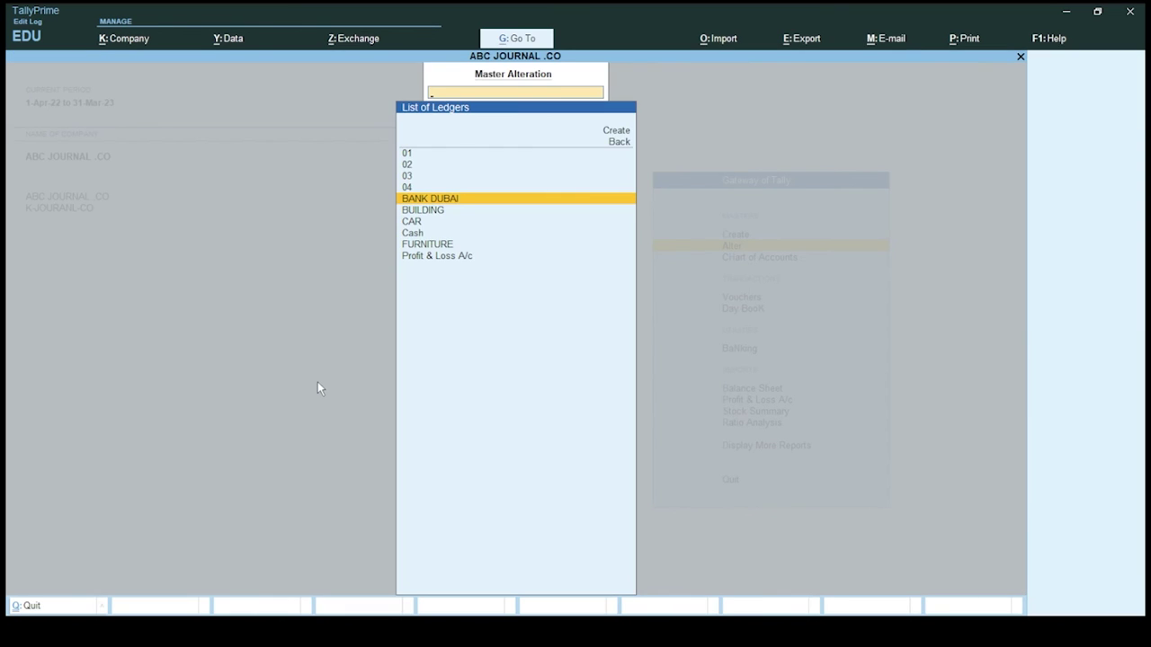
key(Escape)
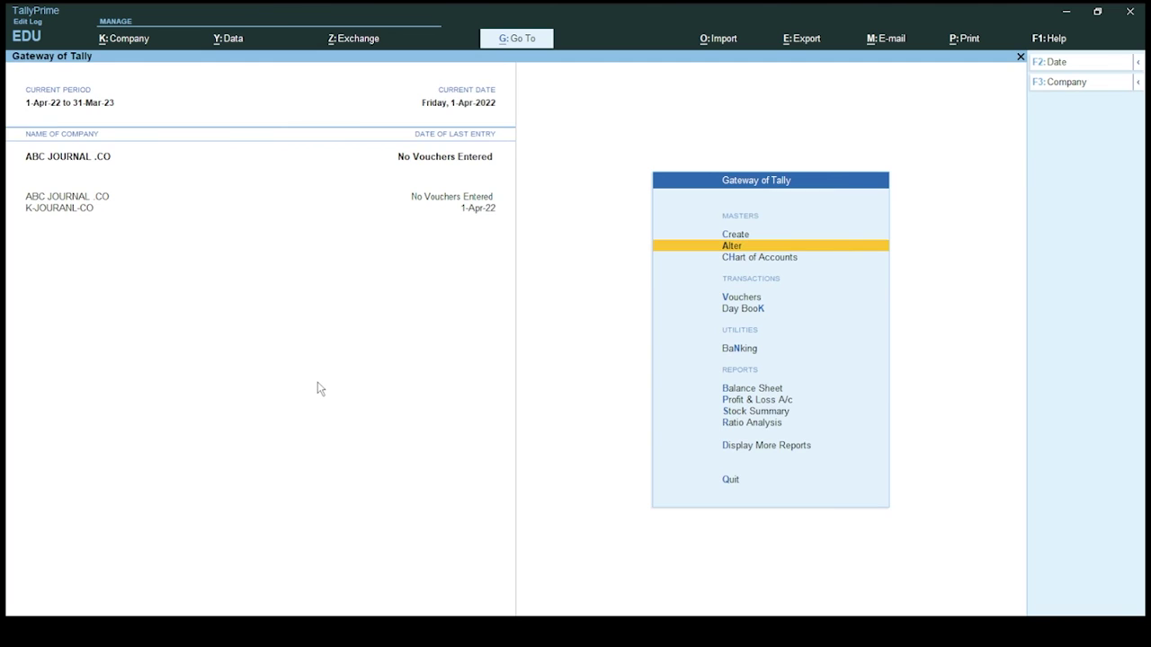
Start journal voucher 1 dated 1-Apr-22 and debit the BUILDING ledger with 200,000
key(Down)
key(Down)
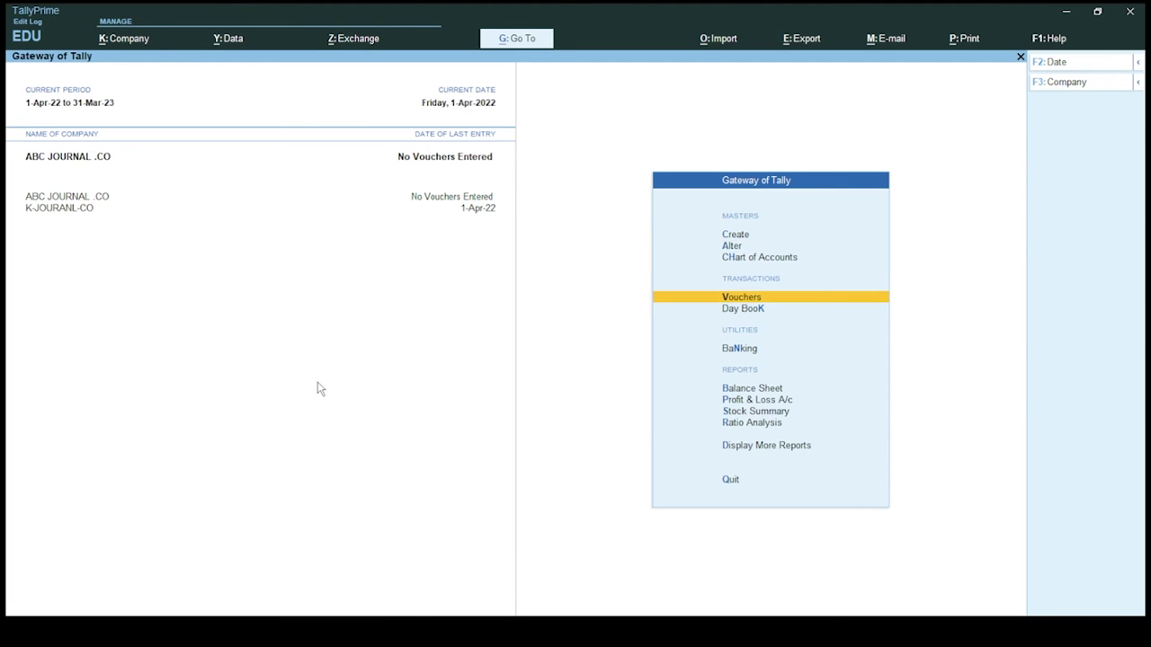
key(Return)
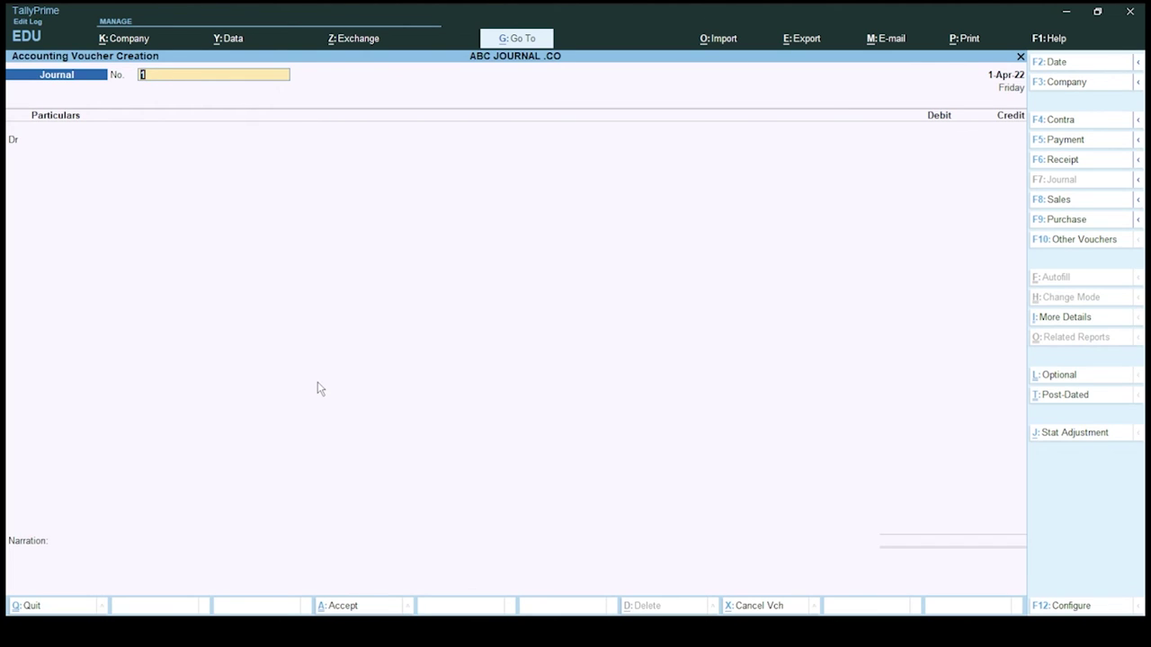
key(Return)
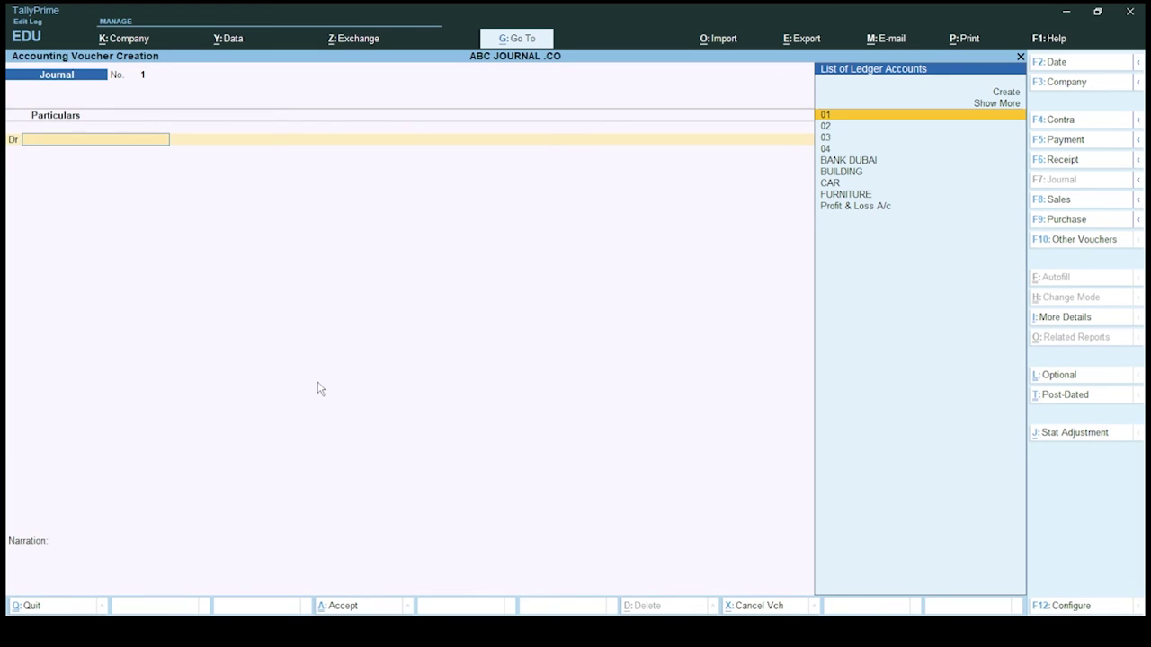
key(Down)
key(Down)
key(Down)
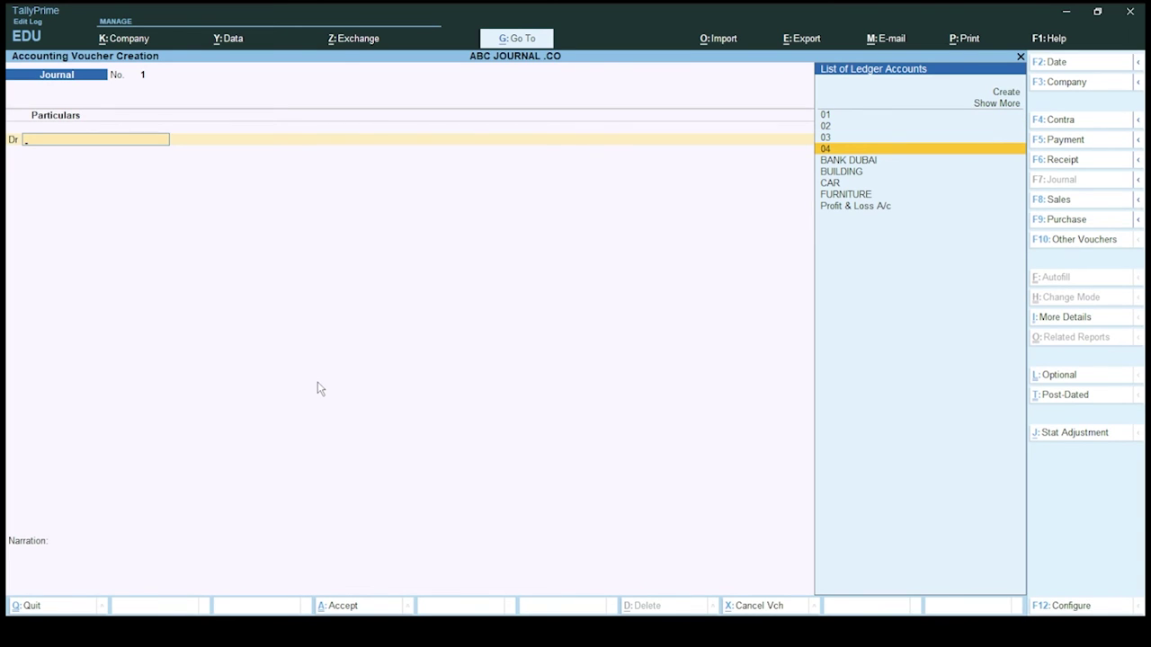
key(Down)
key(Down)
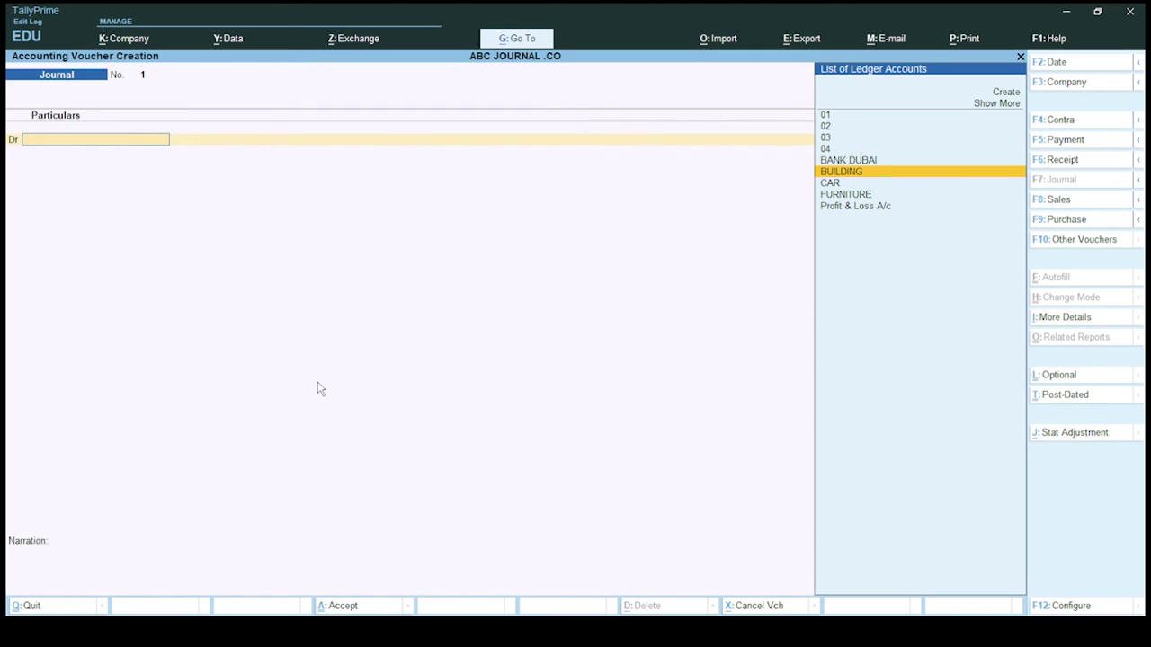
key(Return)
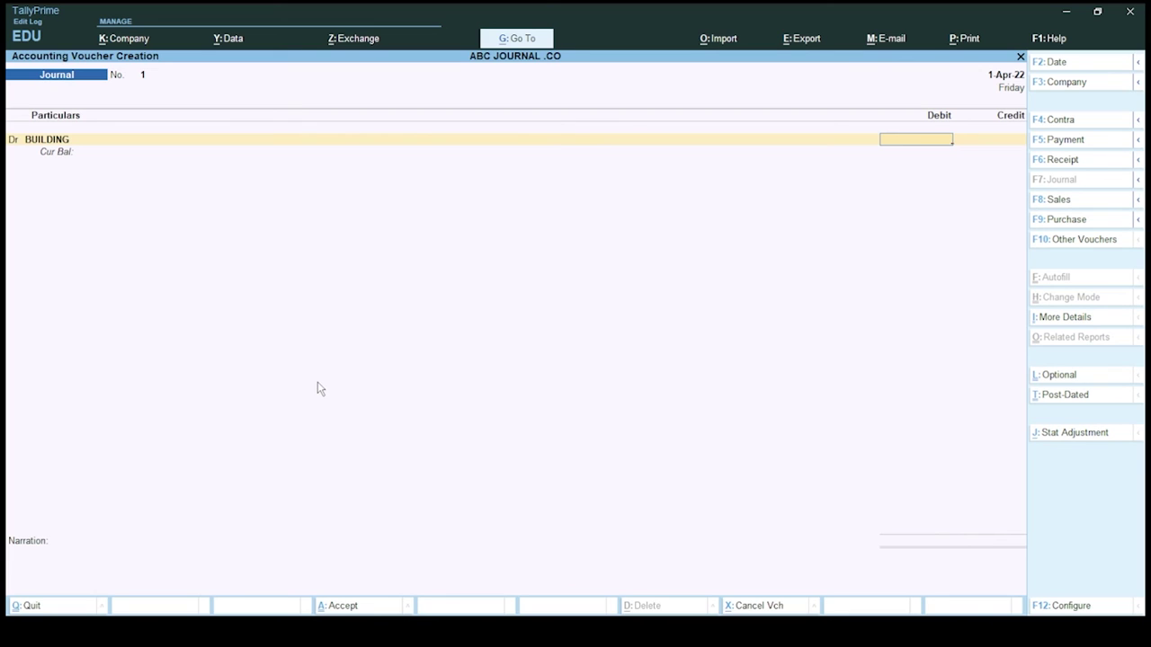
text(200000)
key(Return)
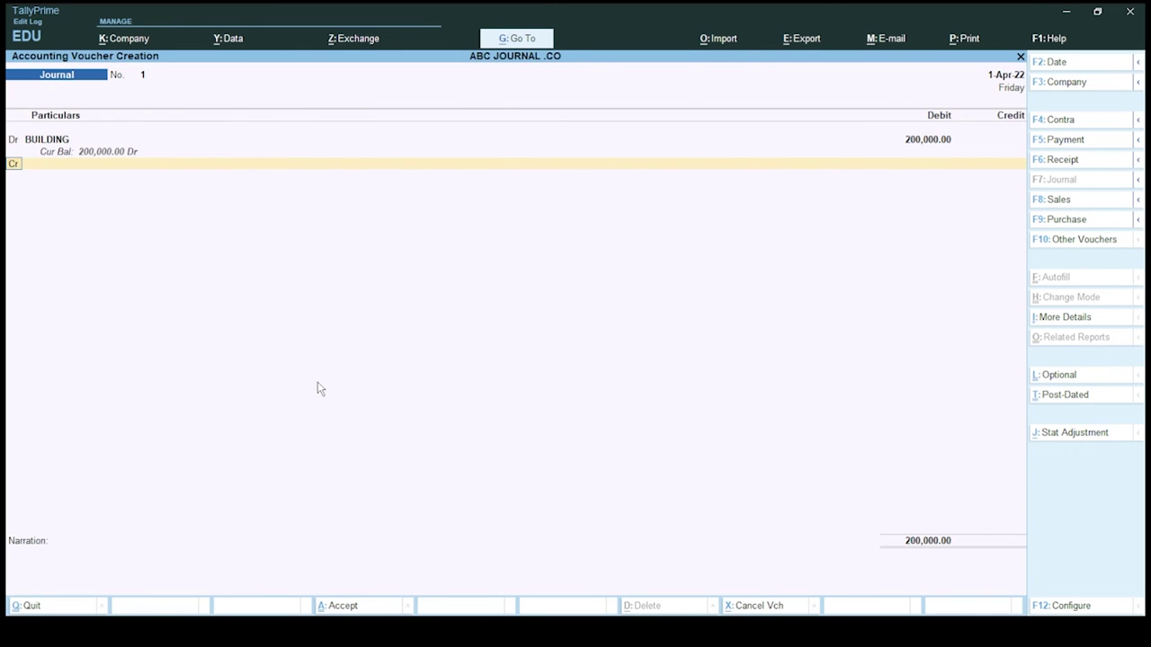
Credit BANK DUBAI with 200,000, leave the narration empty, and accept the journal voucher
key(Return)
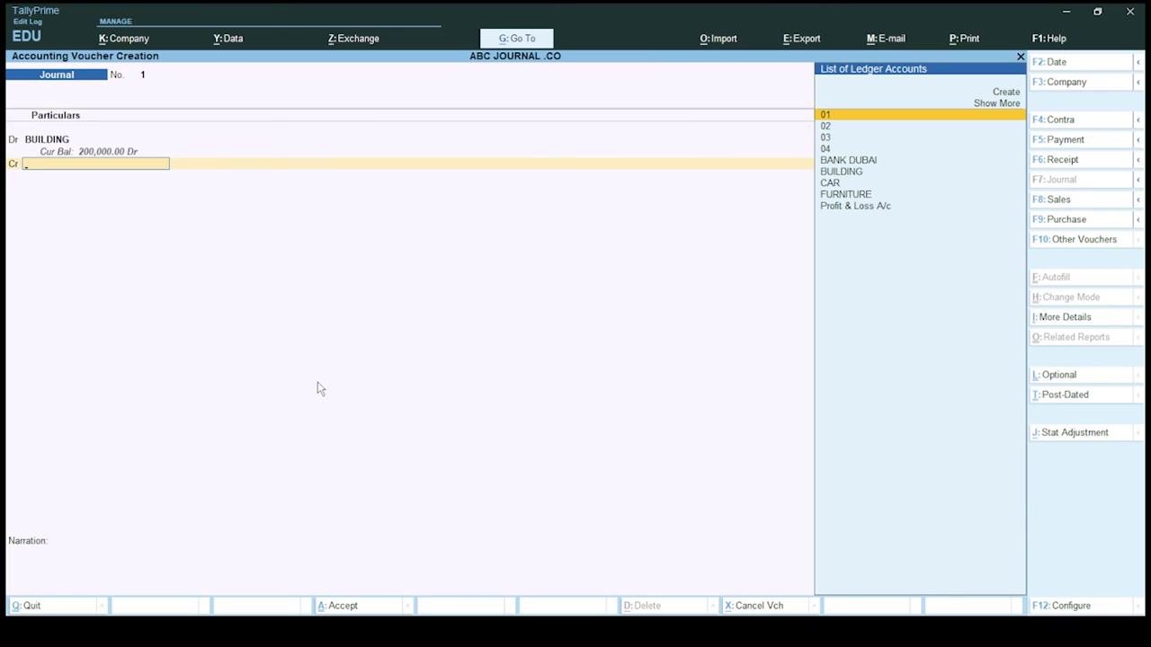
key(Down)
key(Down)
key(Down)
key(Down)
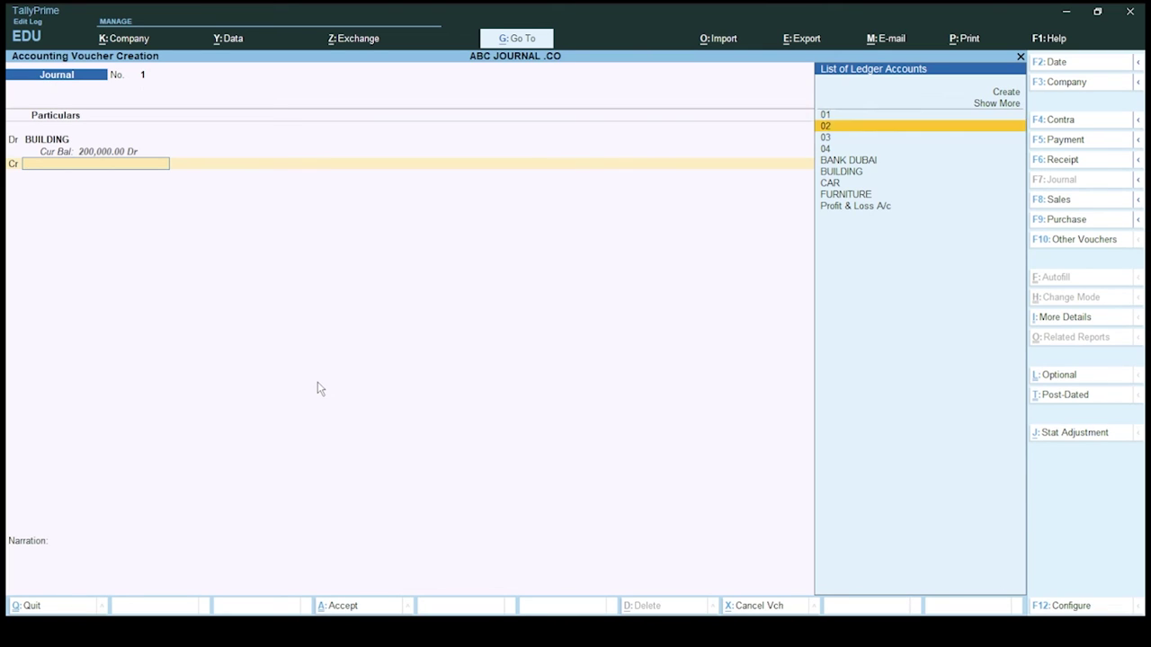
key(Return)
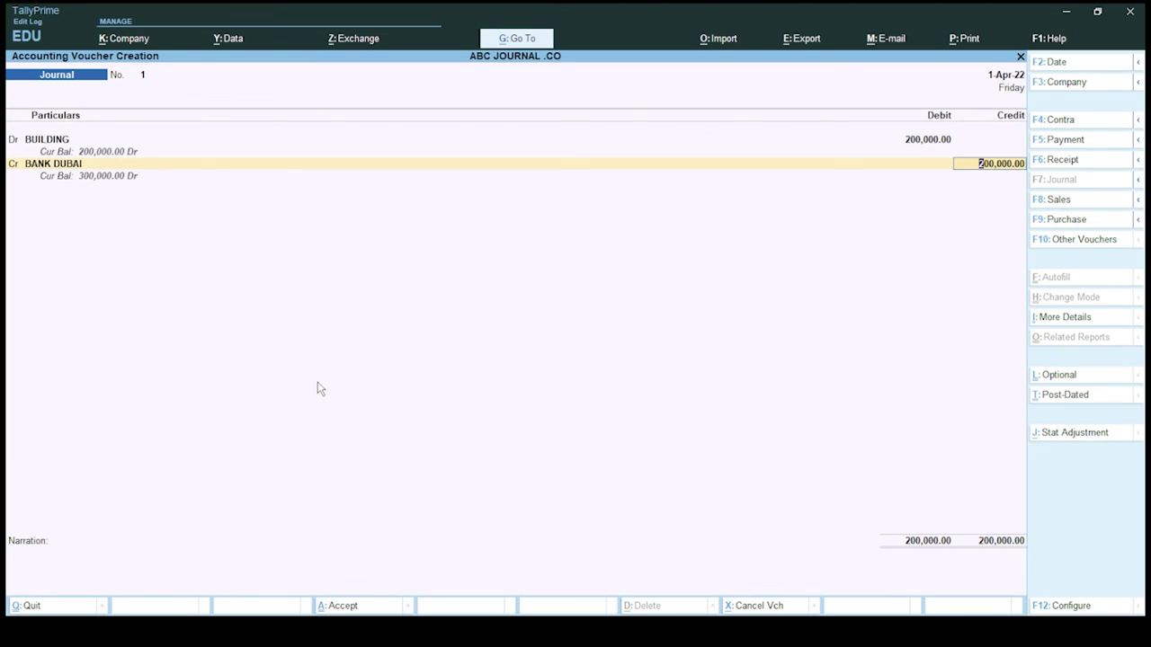
key(Return)
key(Return)
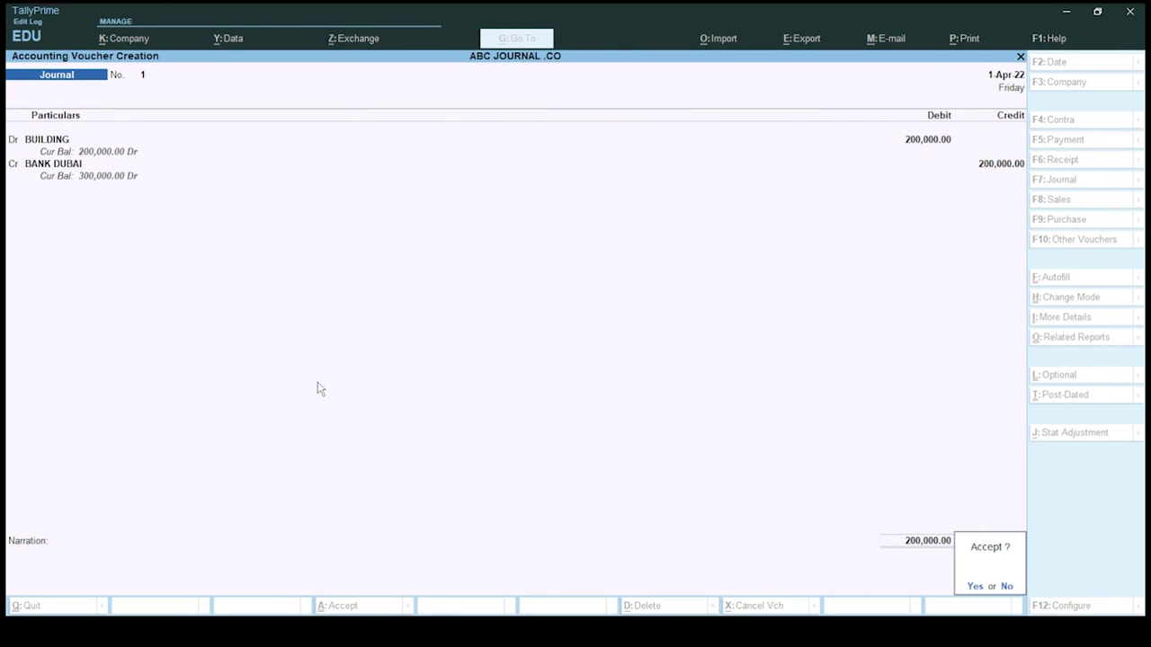
key(Return)
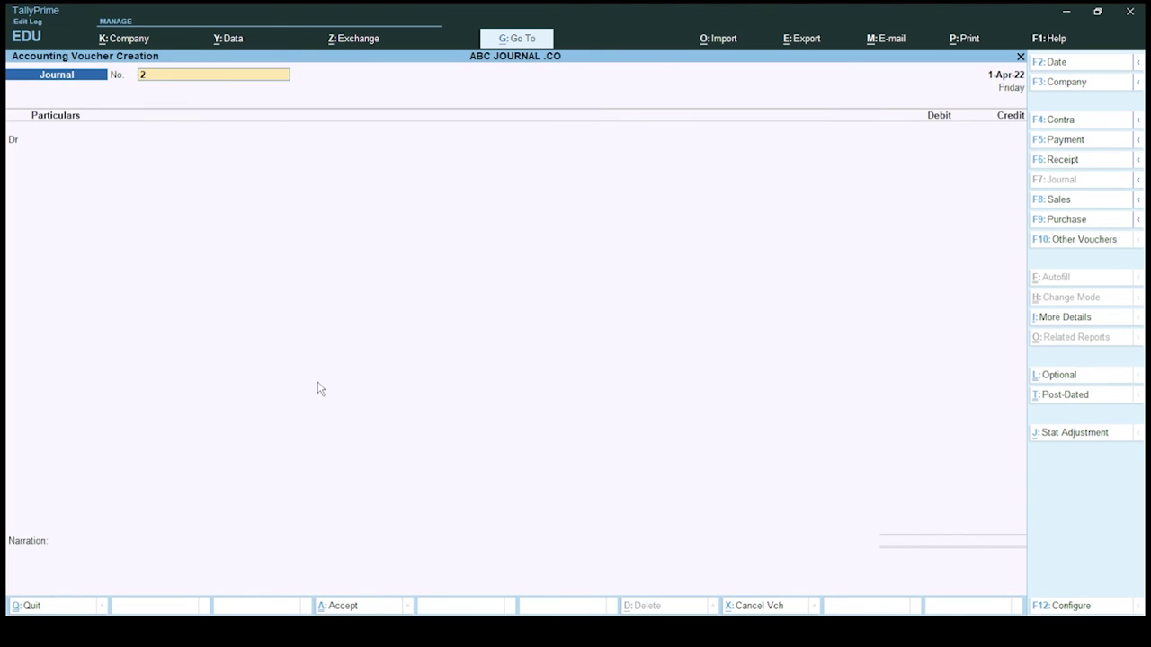
Keep the number of journal voucher 2 dated 1-Apr-22 and debit the CAR ledger with 100,000
key(Return)
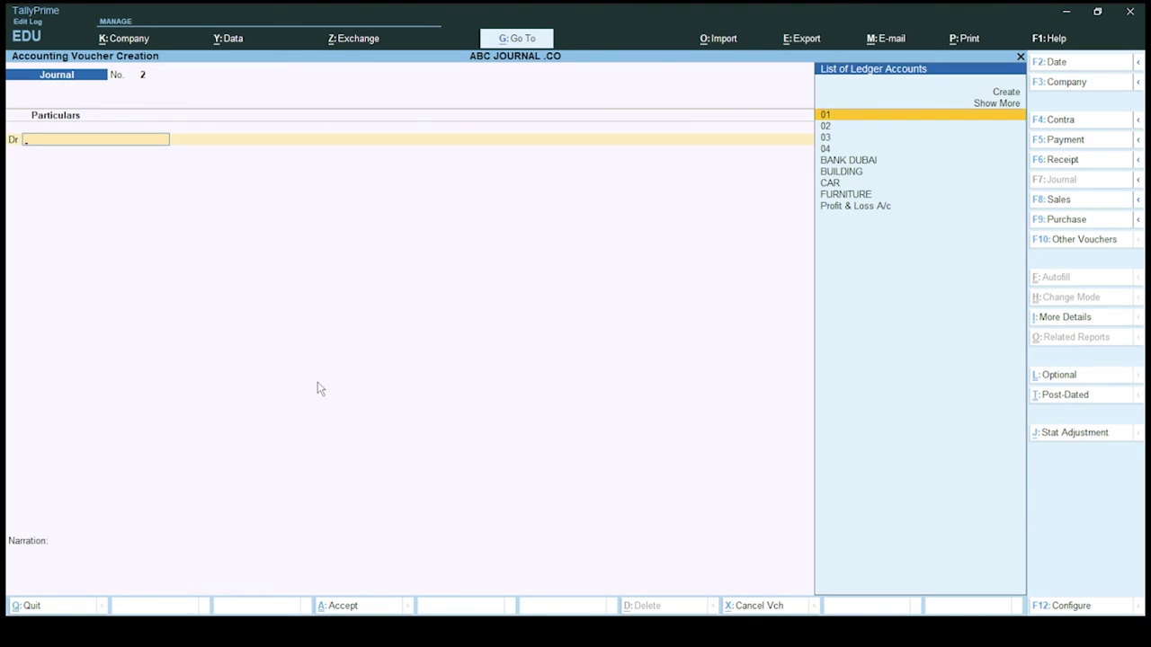
key(Down)
key(Down)
key(Down)
key(Down)
key(Down)
key(Down)
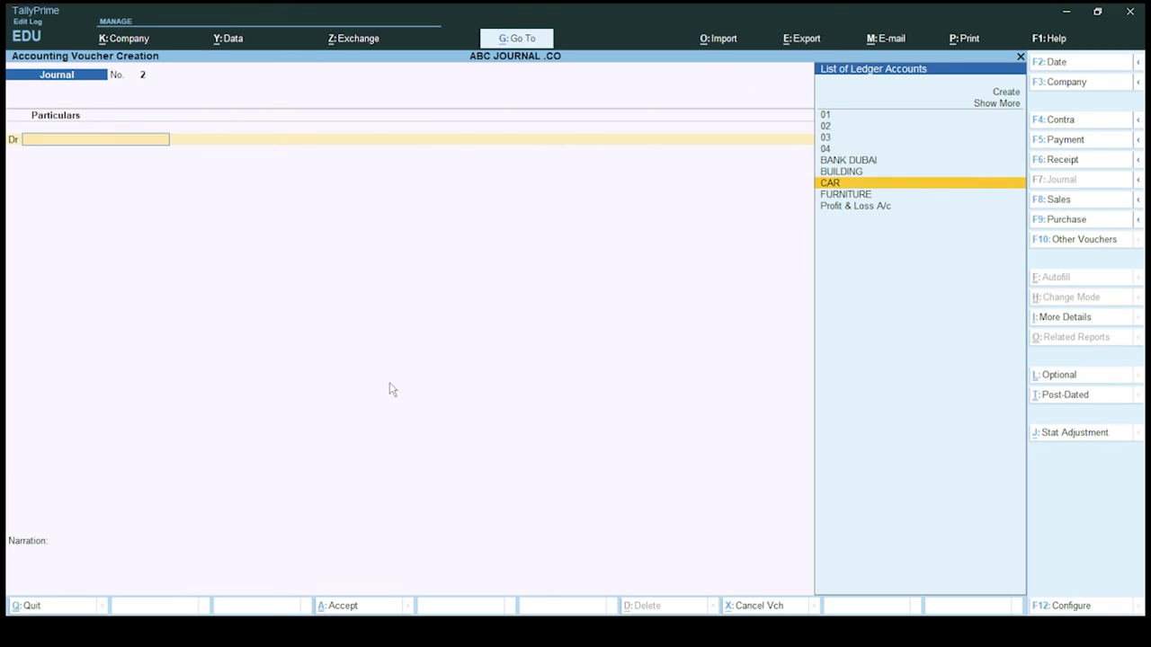
key(Return)
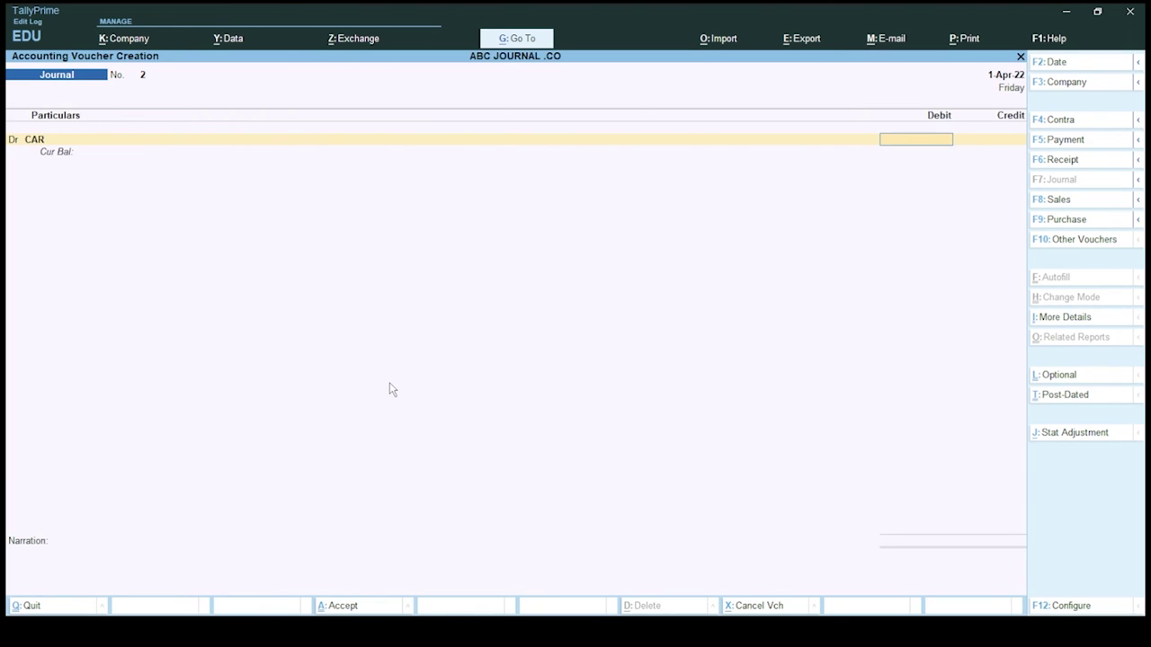
text(100000)
key(Return)
Credit BANK DUBAI with 100,000 for the car purchase, leave the narration empty, and accept the voucher
key(Return)
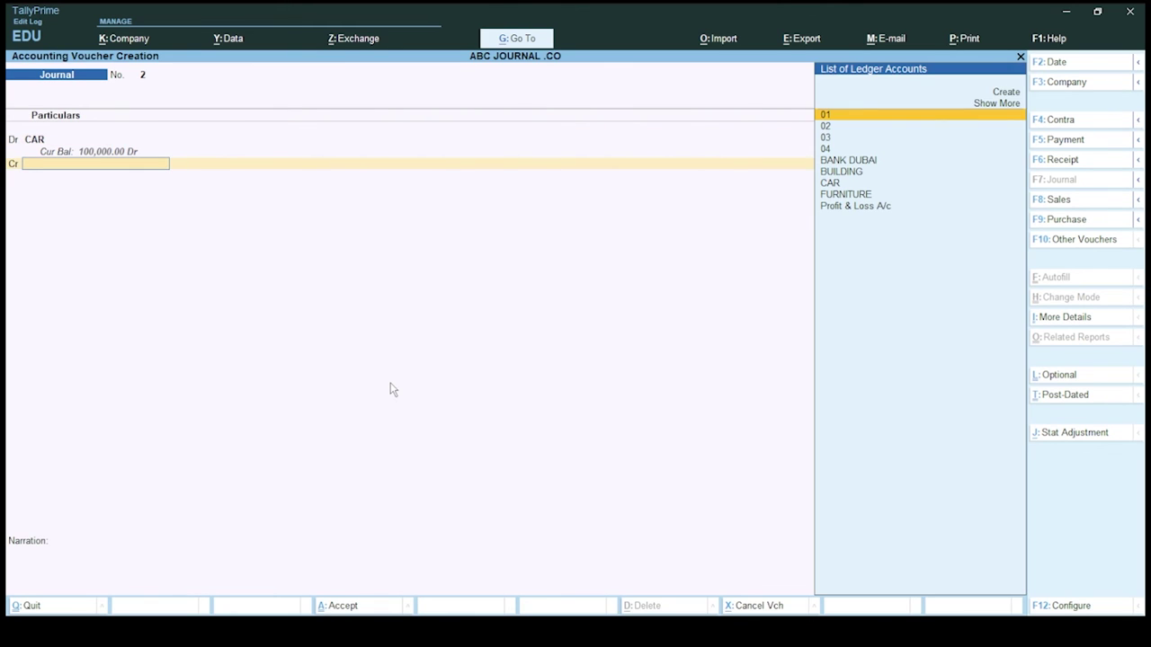
key(Down)
key(Down)
key(Down)
key(Down)
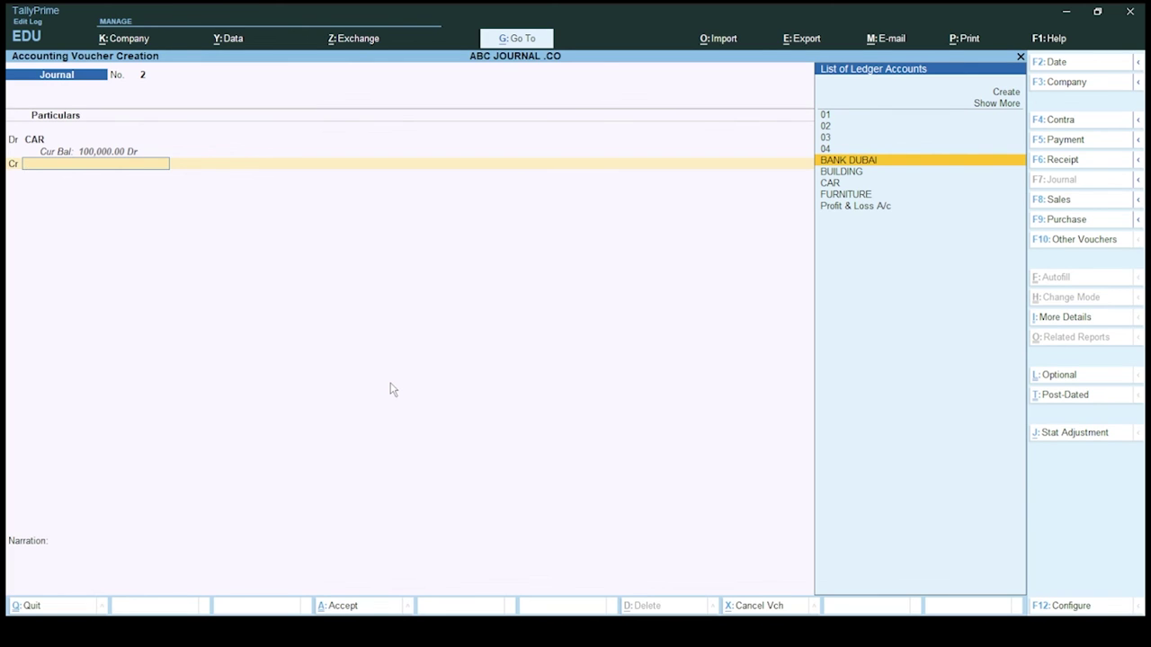
key(Return)
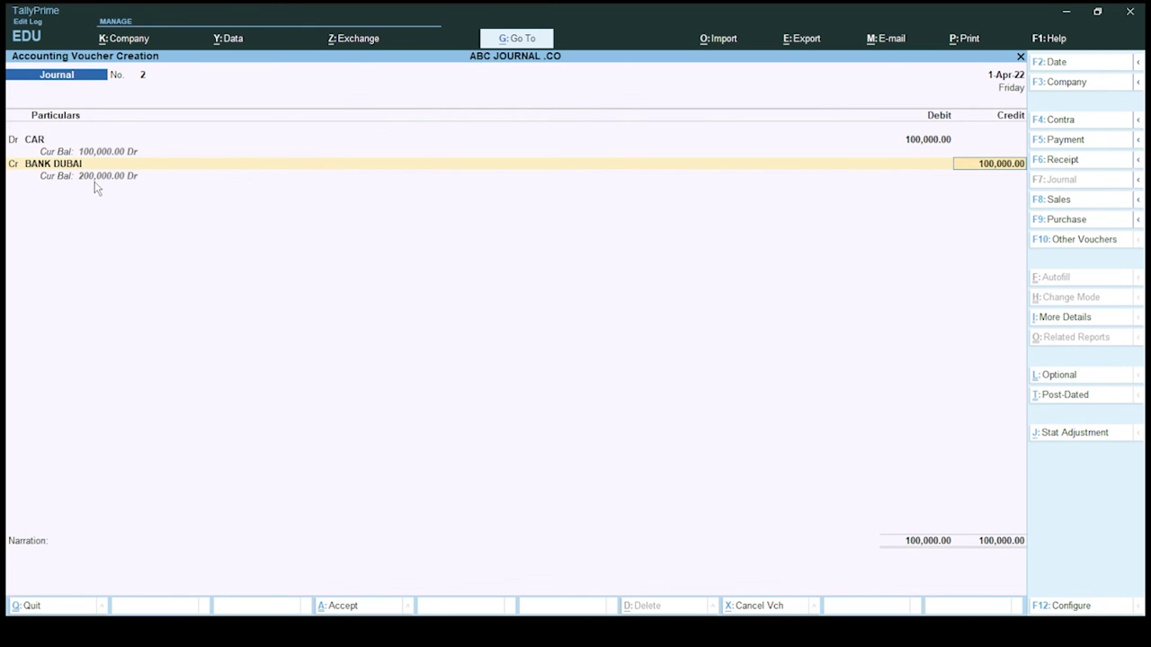
key(Return)
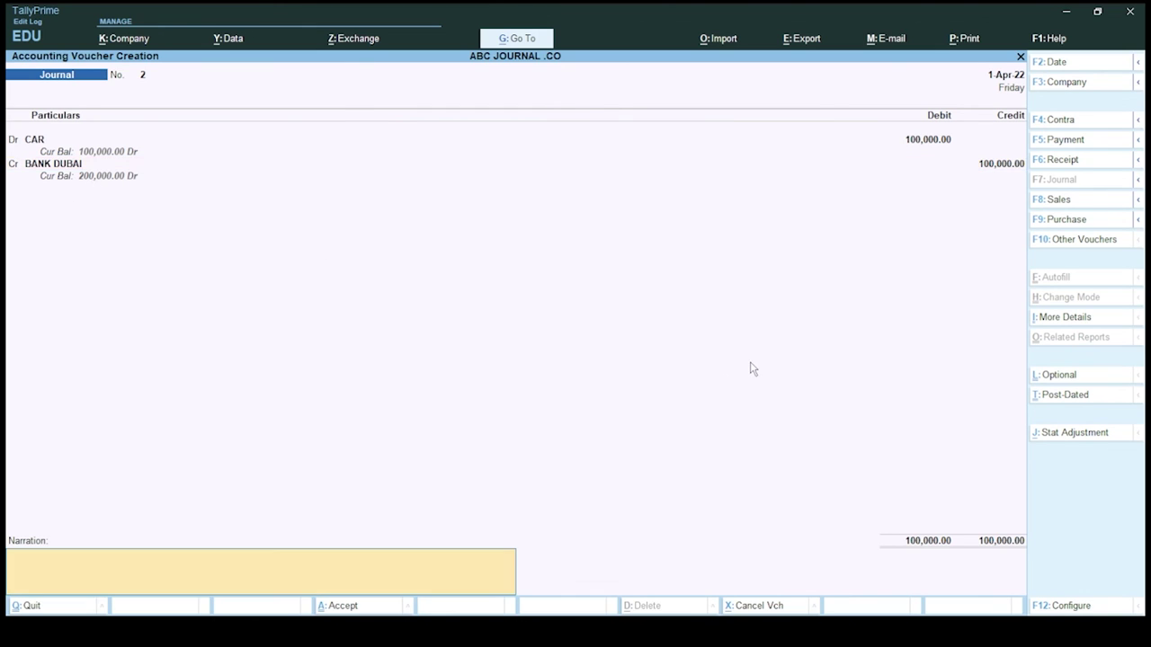
key(Return)
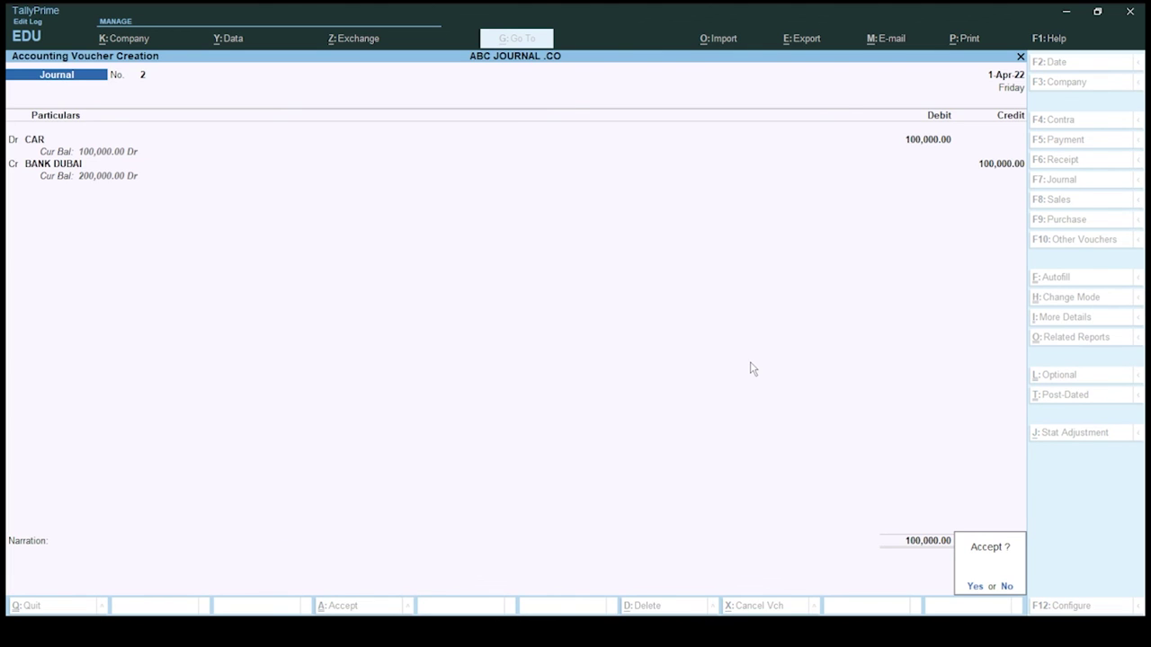
key(Return)
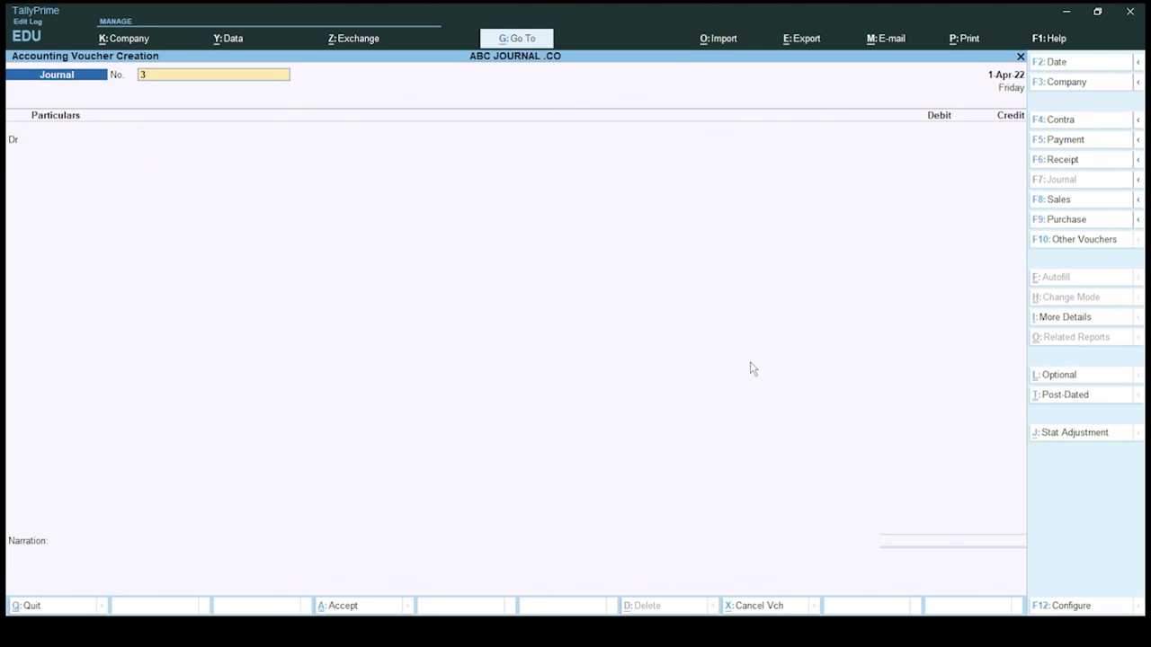
Keep the number of journal voucher 3 dated 1-Apr-22 and debit the FURNITURE ledger with 50,000
key(Return)
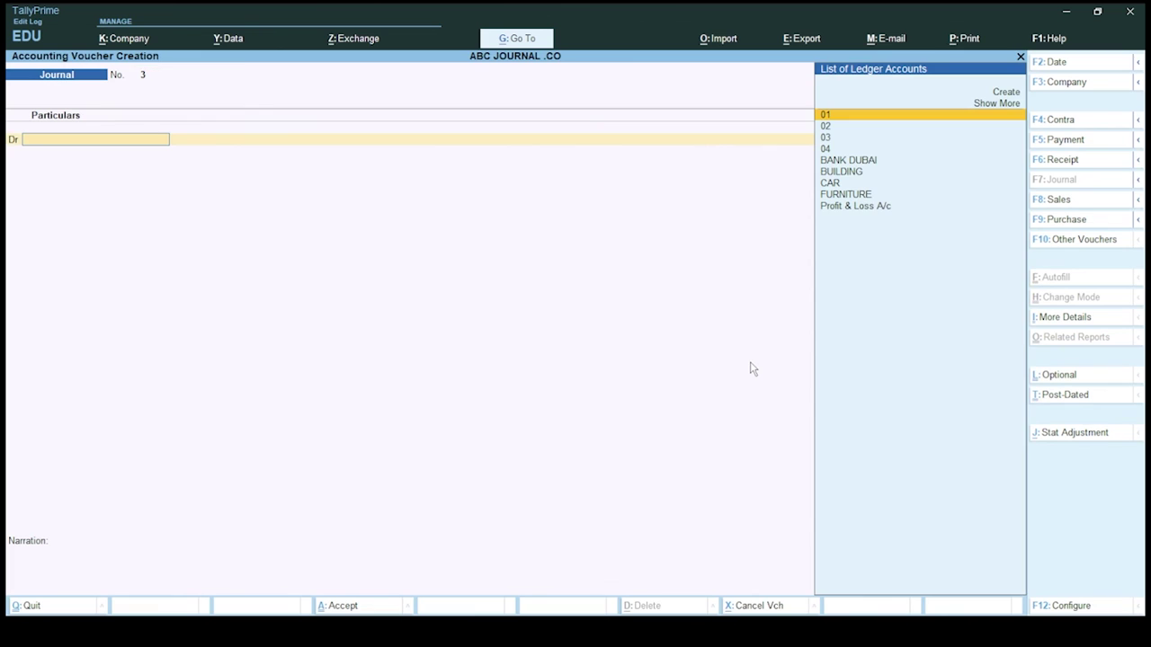
key(Down)
key(Down)
key(Down)
key(Down)
key(Down)
key(Down)
key(Down)
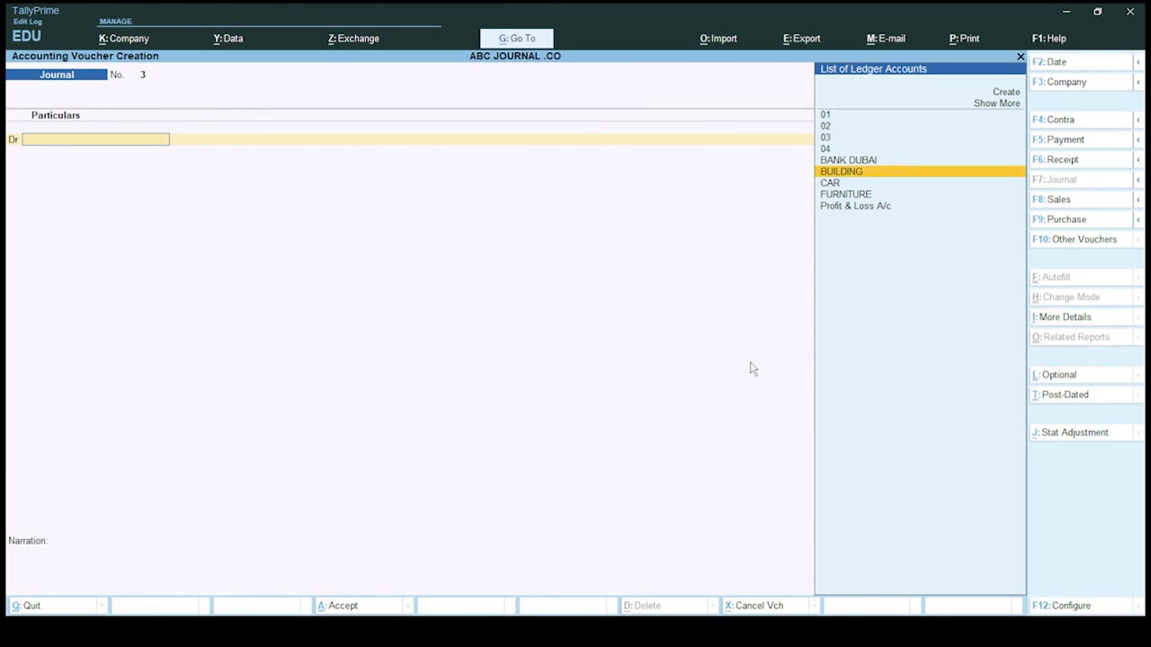
key(Return)
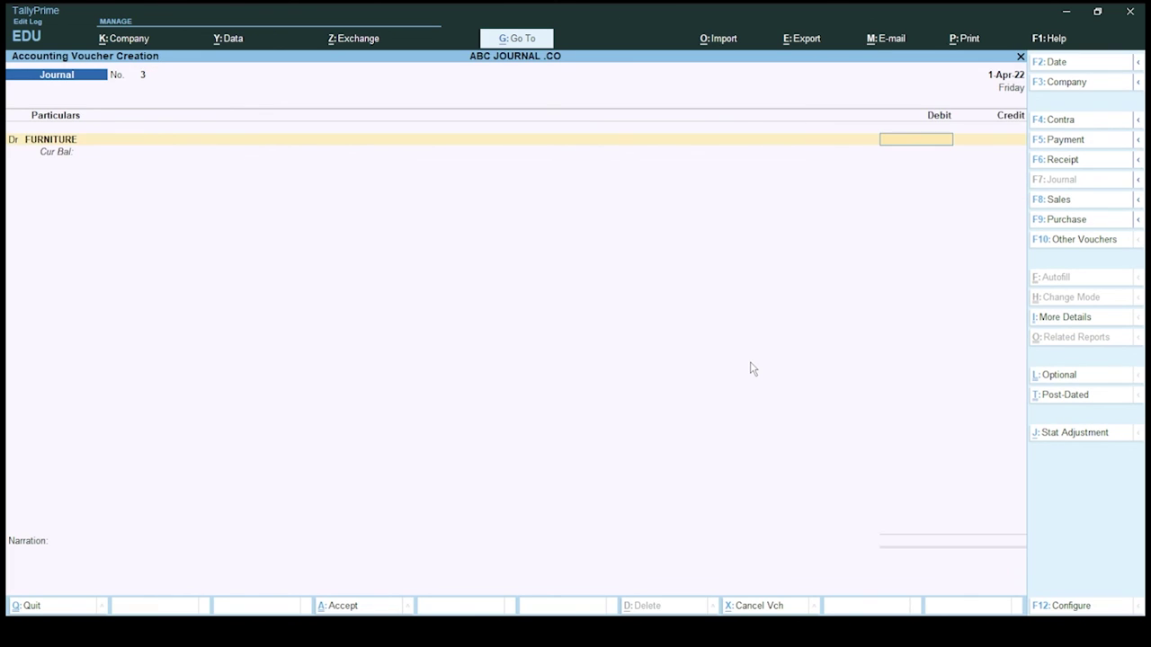
text(50000)
key(Return)
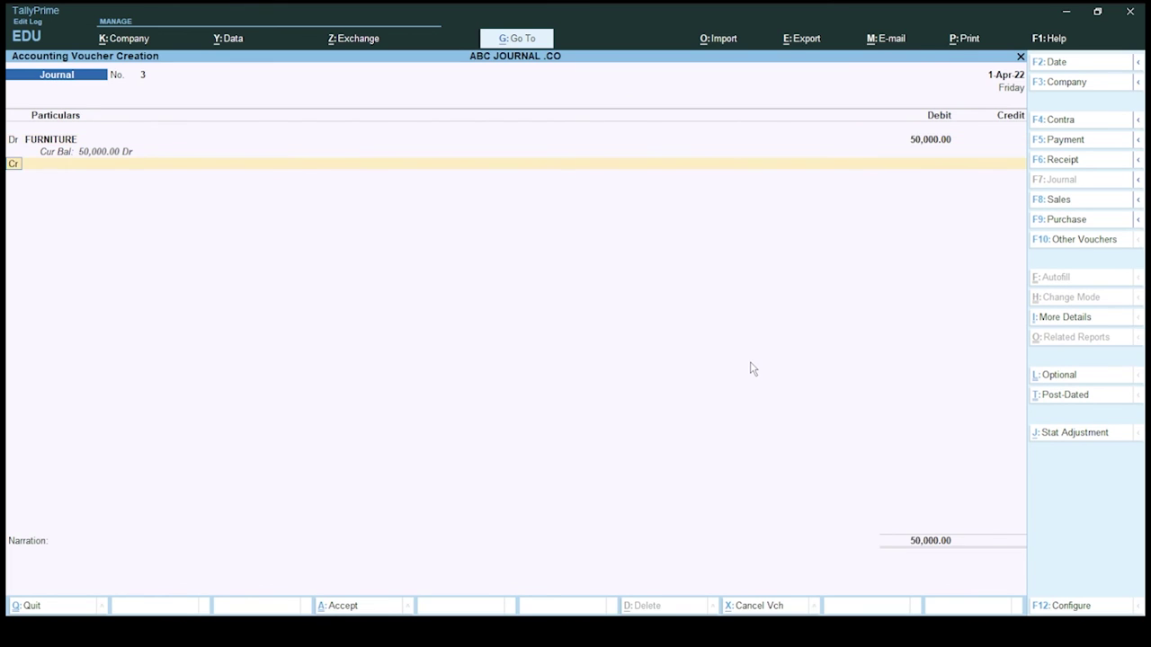
Credit BANK DUBAI with 50,000 without a narration, accept the furniture voucher, and return to the Gateway of Tally
key(Return)
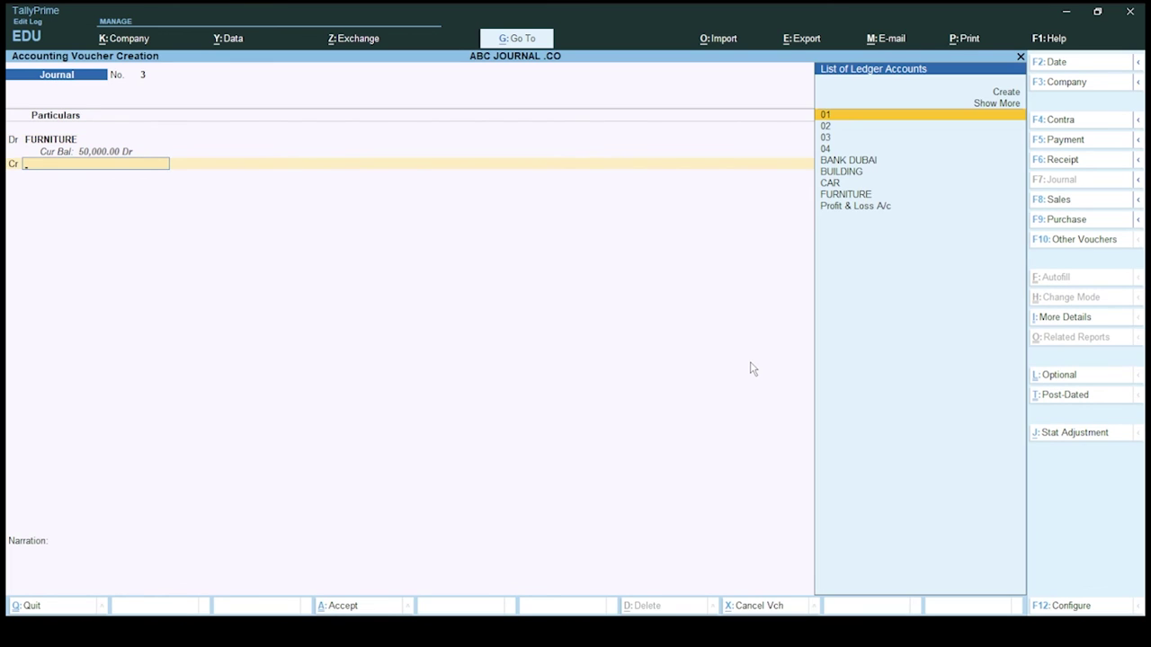
key(Down)
key(Down)
key(Down)
key(Down)
key(Down)
key(Down)
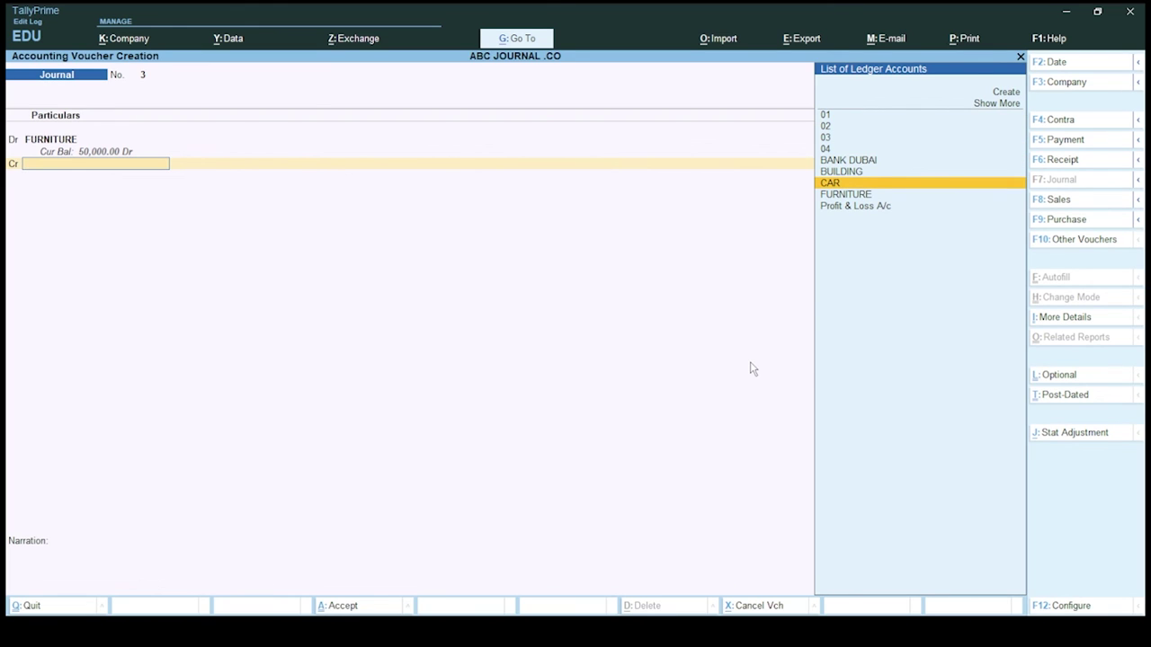
key(Up)
key(Up)
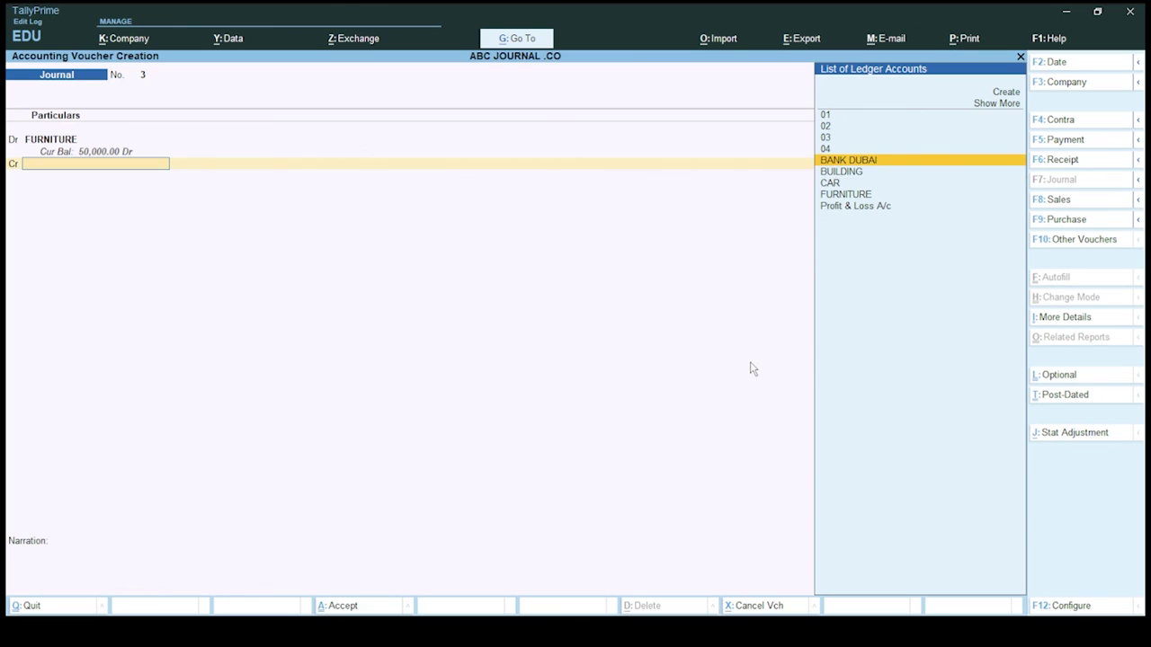
key(Return)
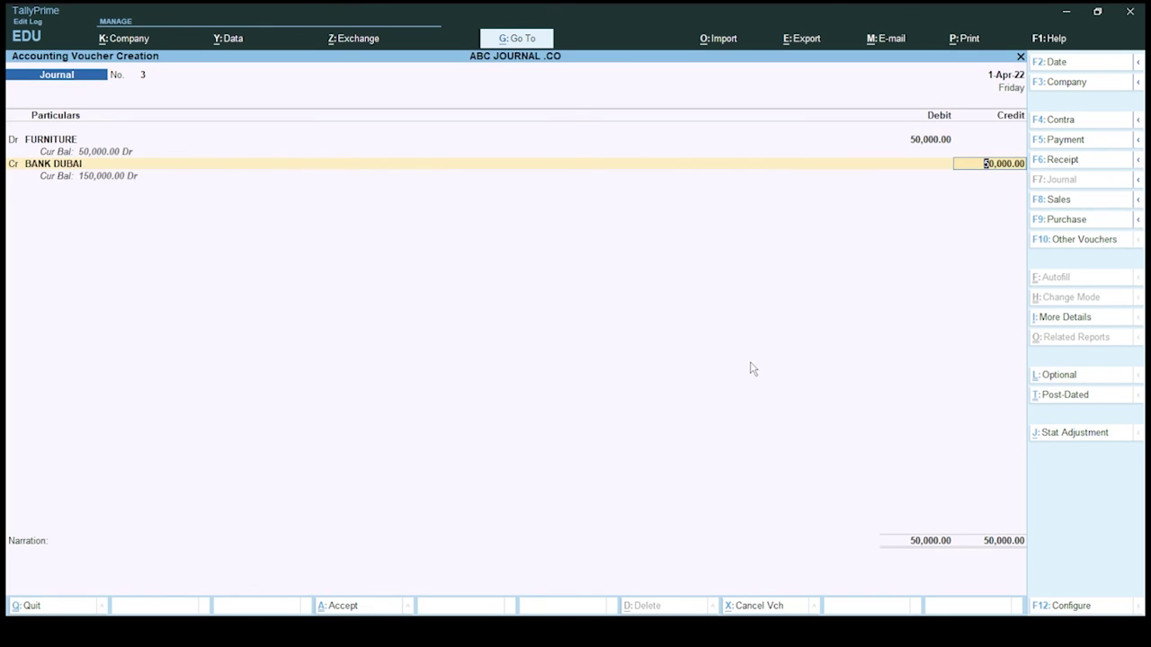
key(Return)
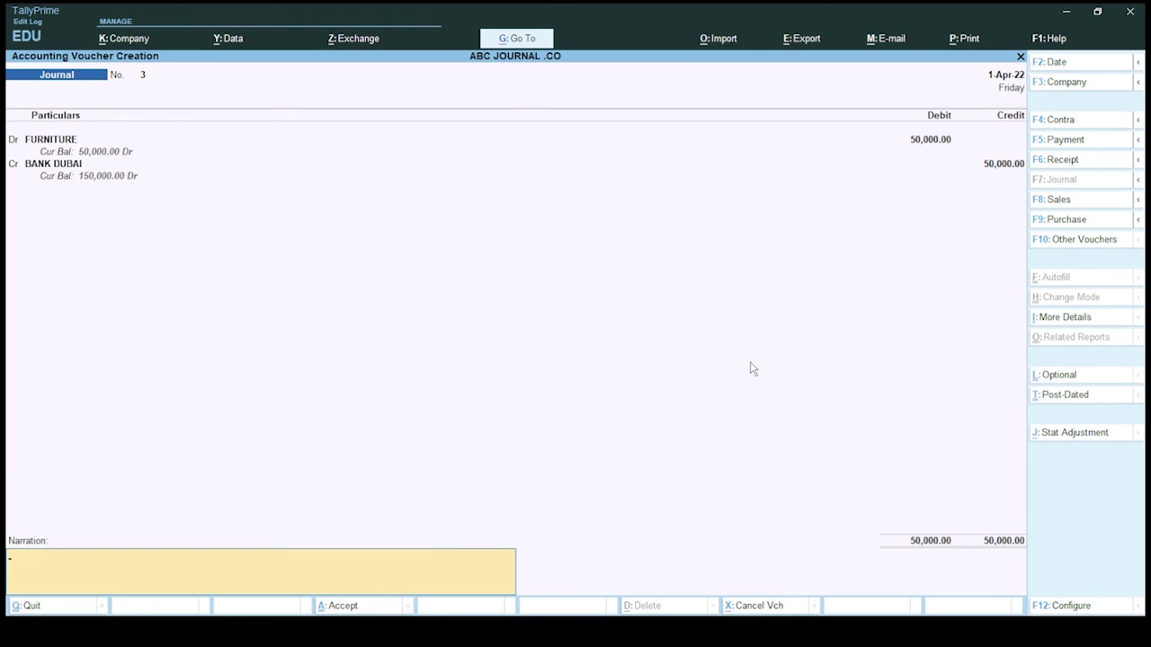
key(Return)
key(Return)
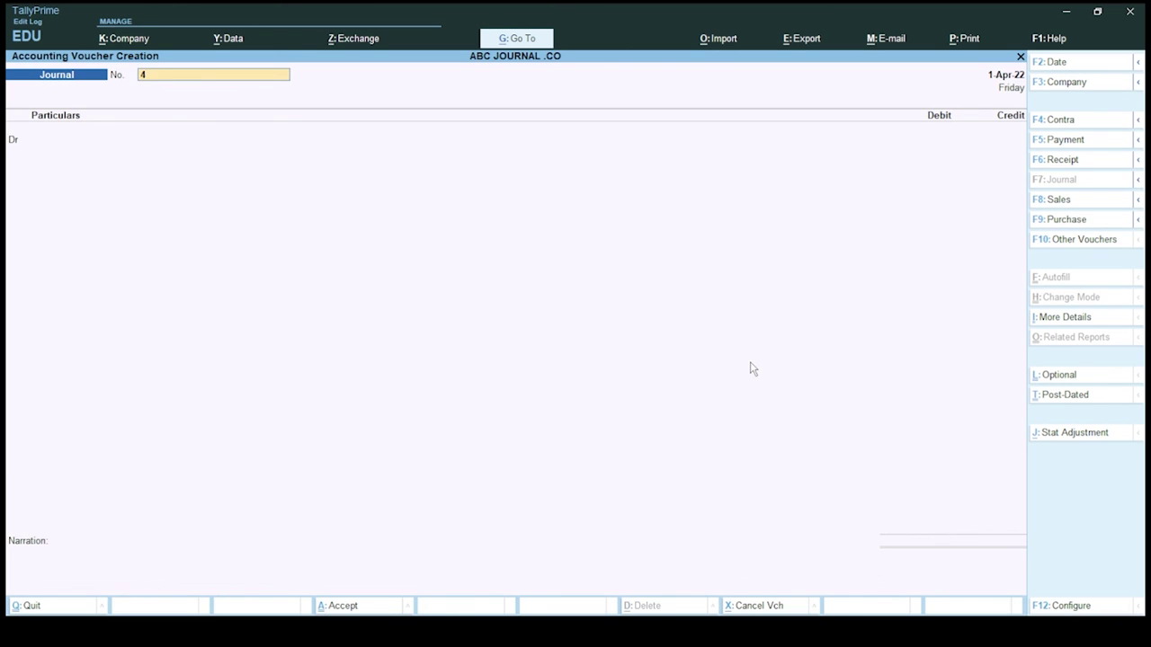
key(Escape)
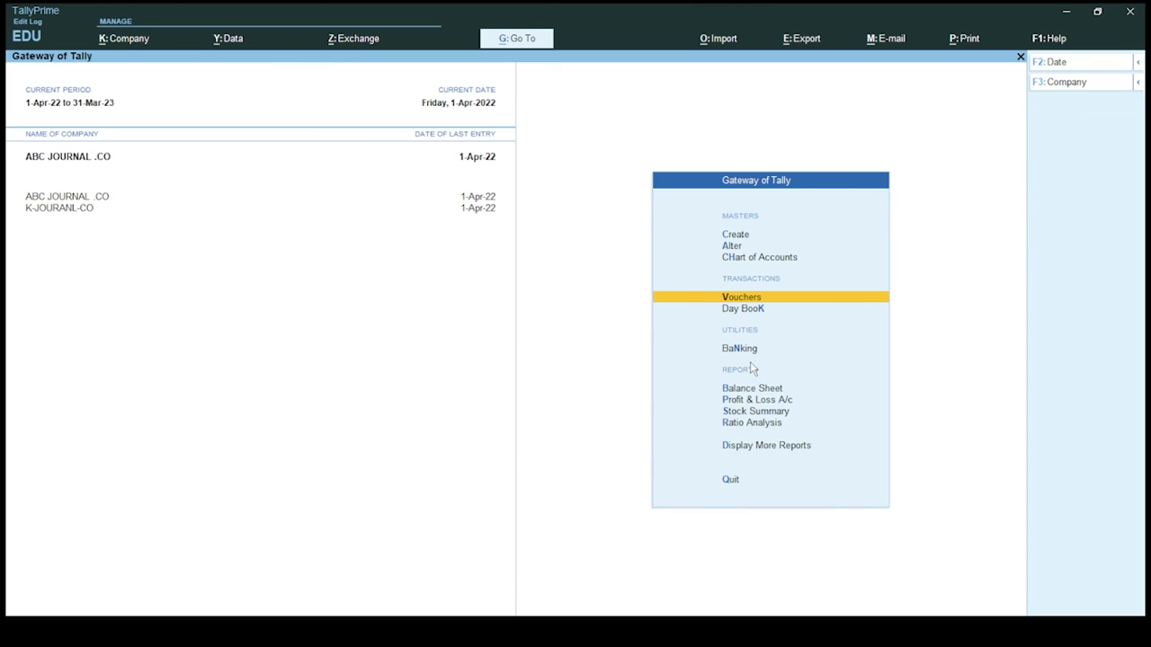
Open the Balance Sheet and drill down into the Current Assets group summary
key(Down)
key(Down)
key(Down)
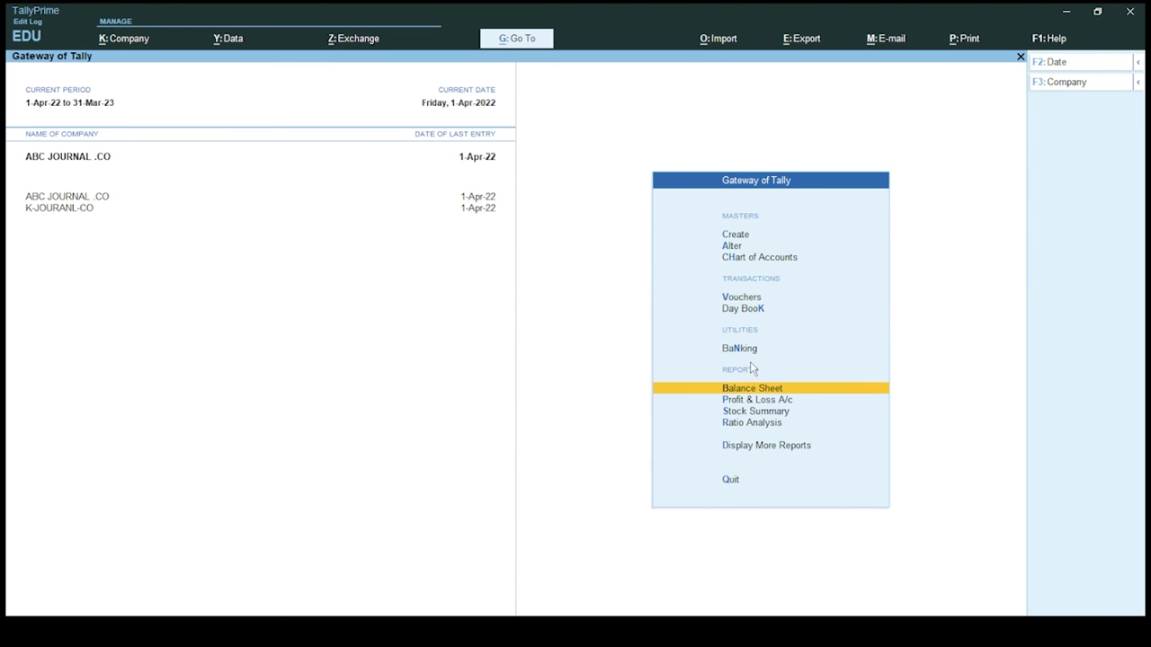
key(Return)
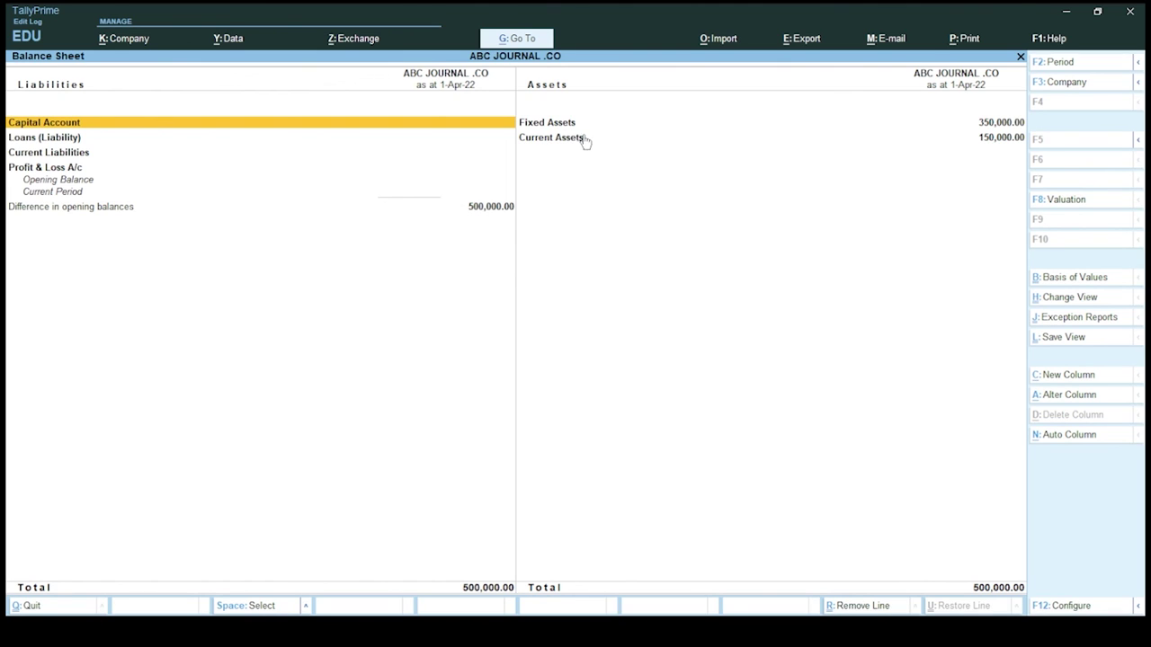
key(Right)
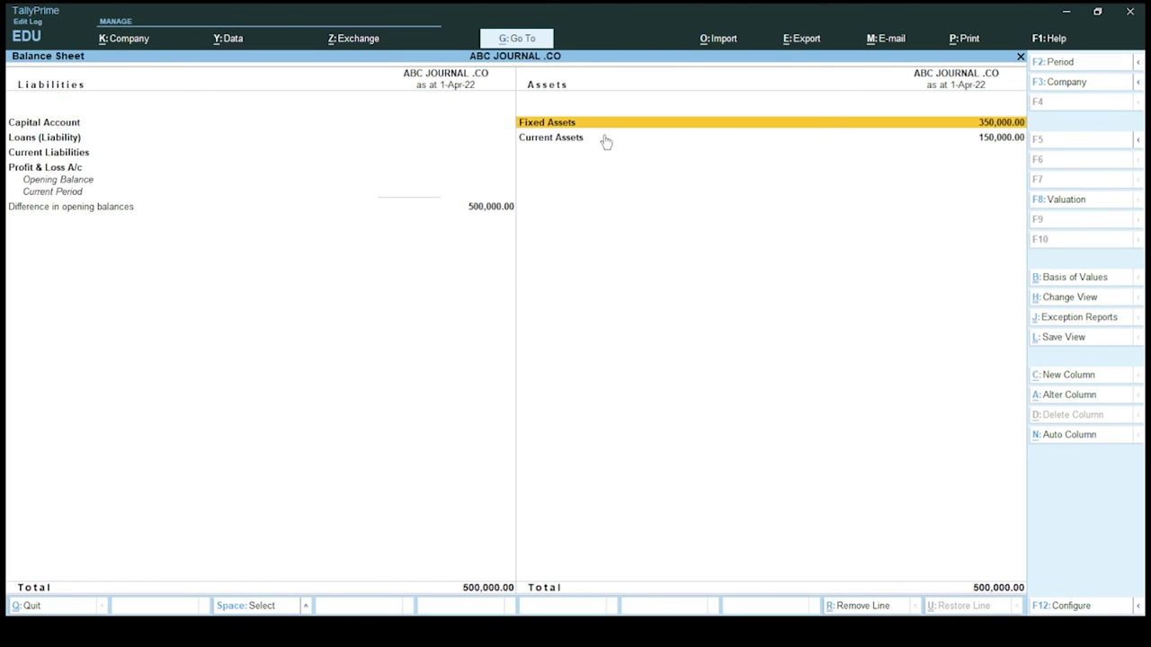
click(606, 141)
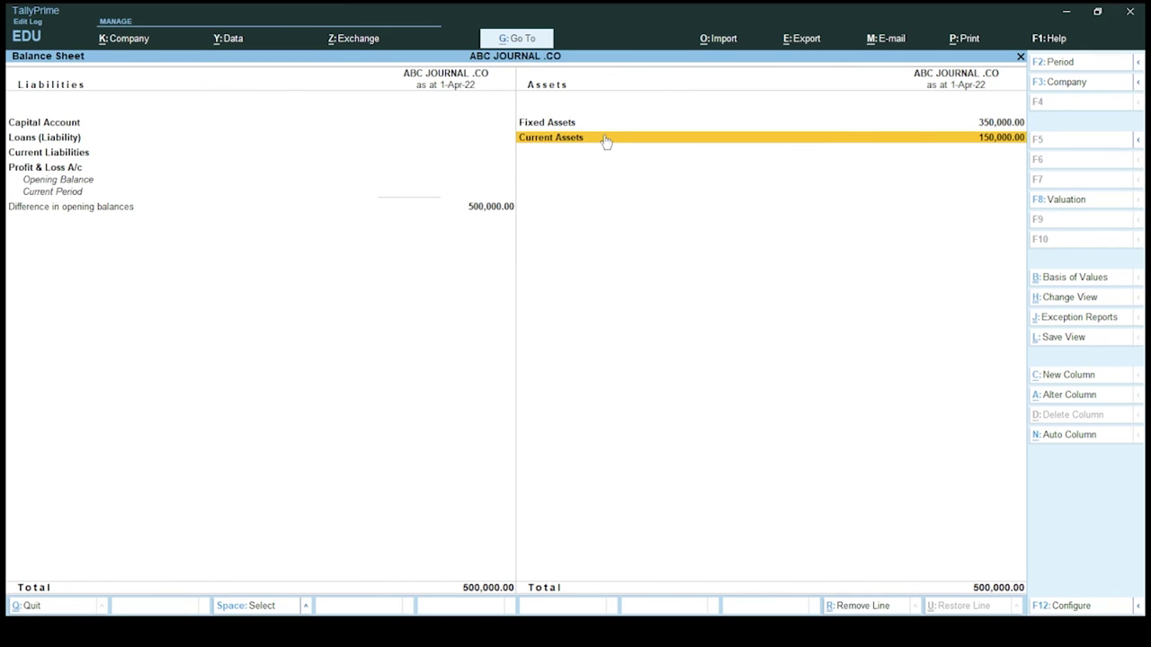
click(606, 141)
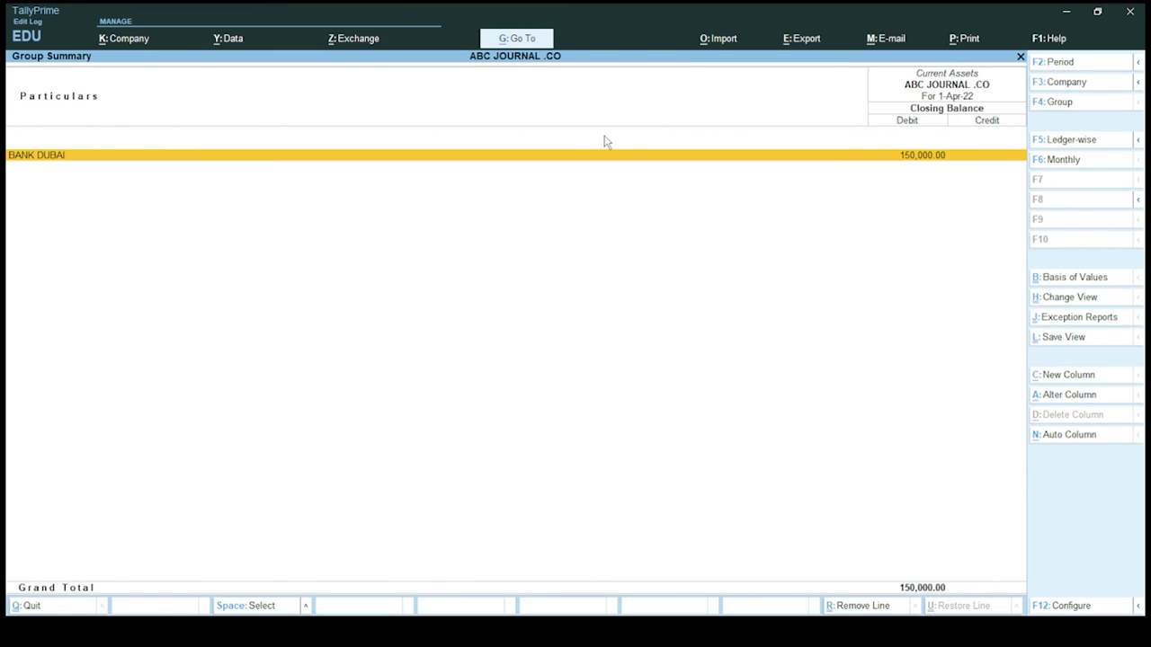
Examine BANK DUBAI's monthly summary and its April ledger vouchers, and return to the Balance Sheet
key(Return)
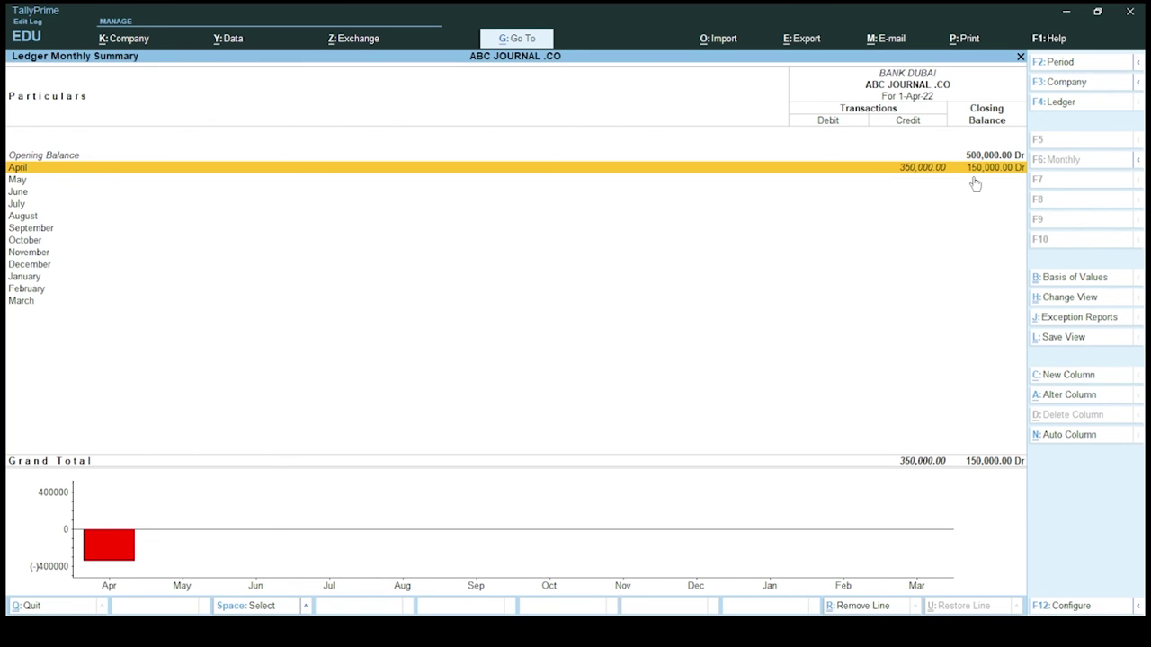
key(Return)
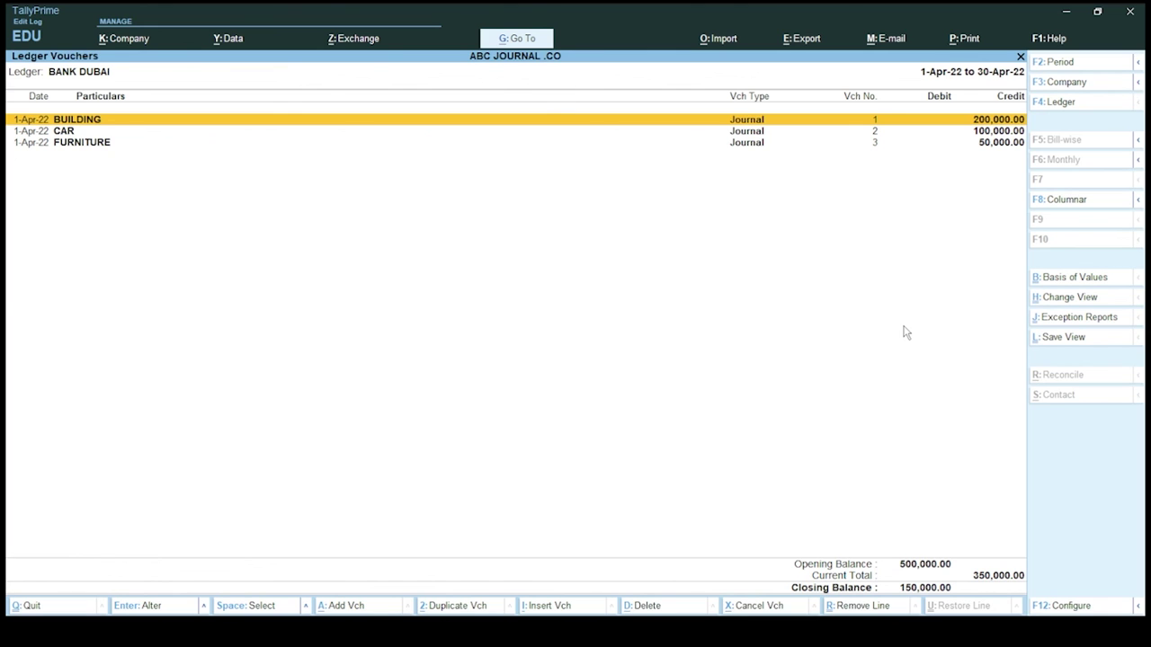
key(Escape)
key(Escape)
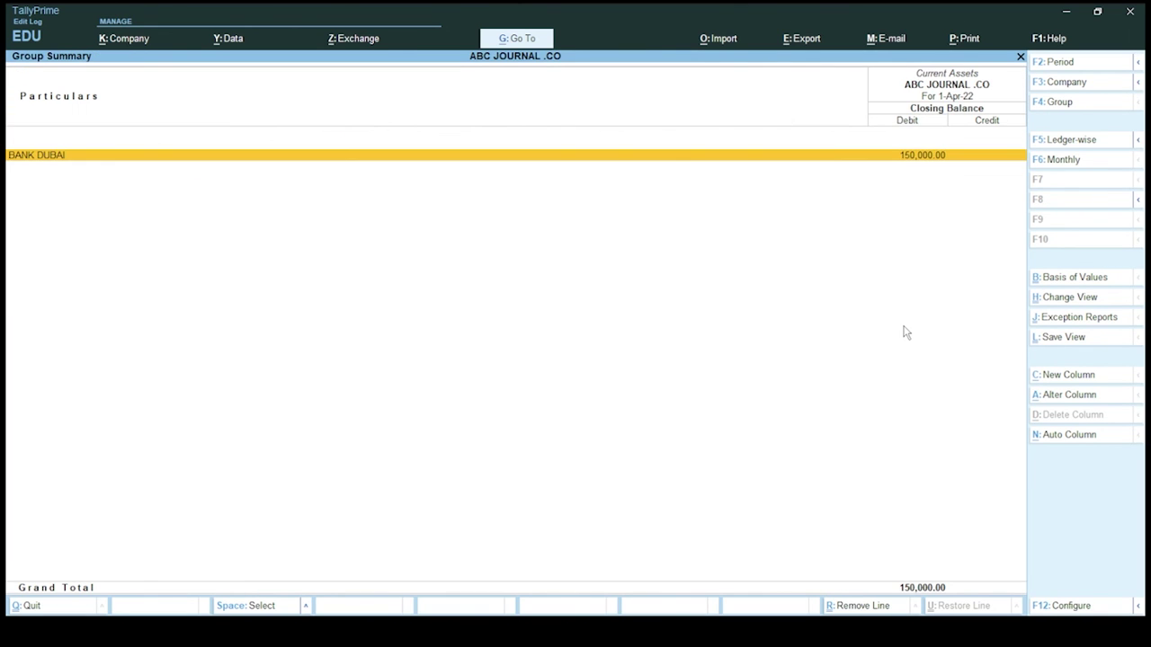
key(Escape)
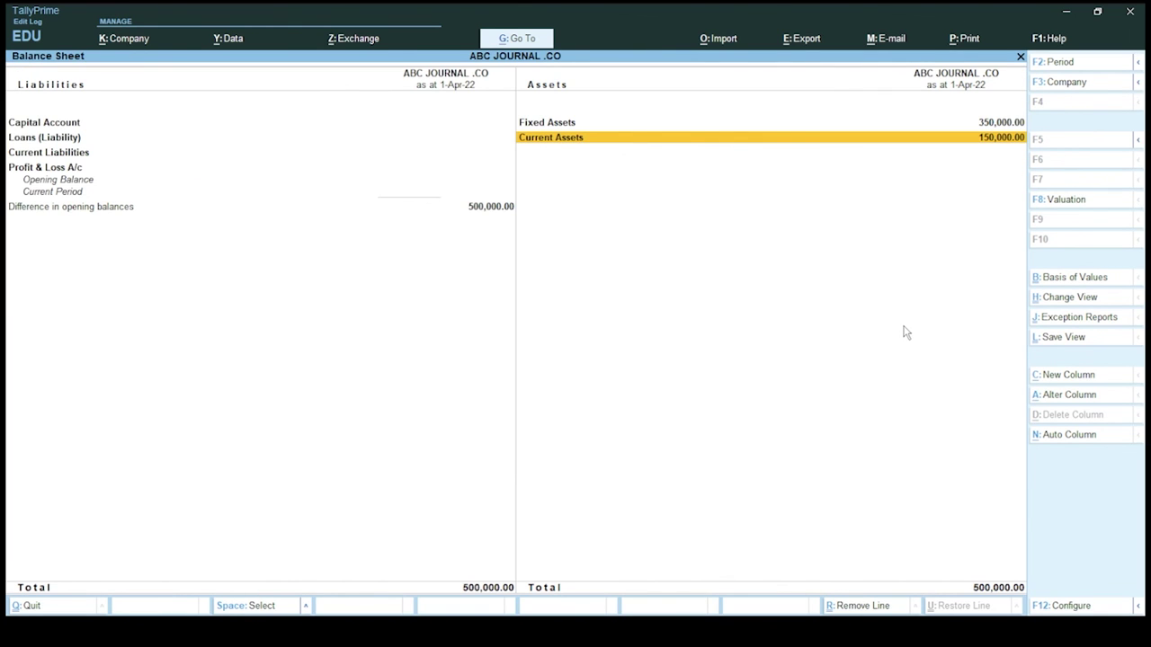
Review the ledger balances in the Fixed Assets group summary, and return to the Gateway of Tally
key(Up)
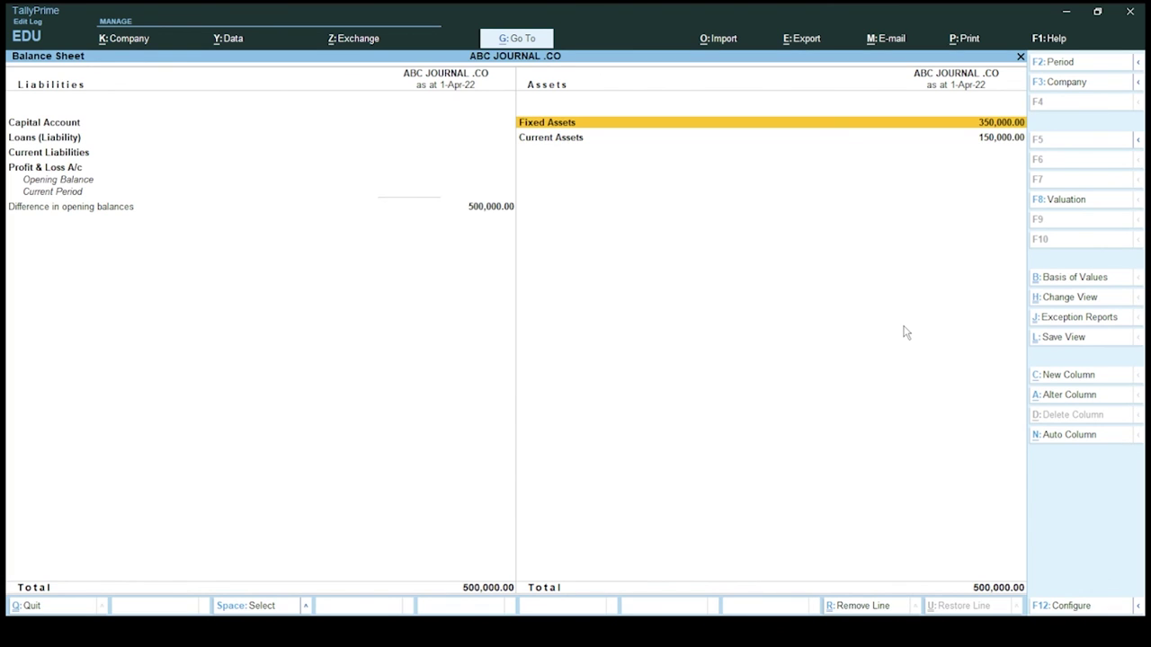
key(Return)
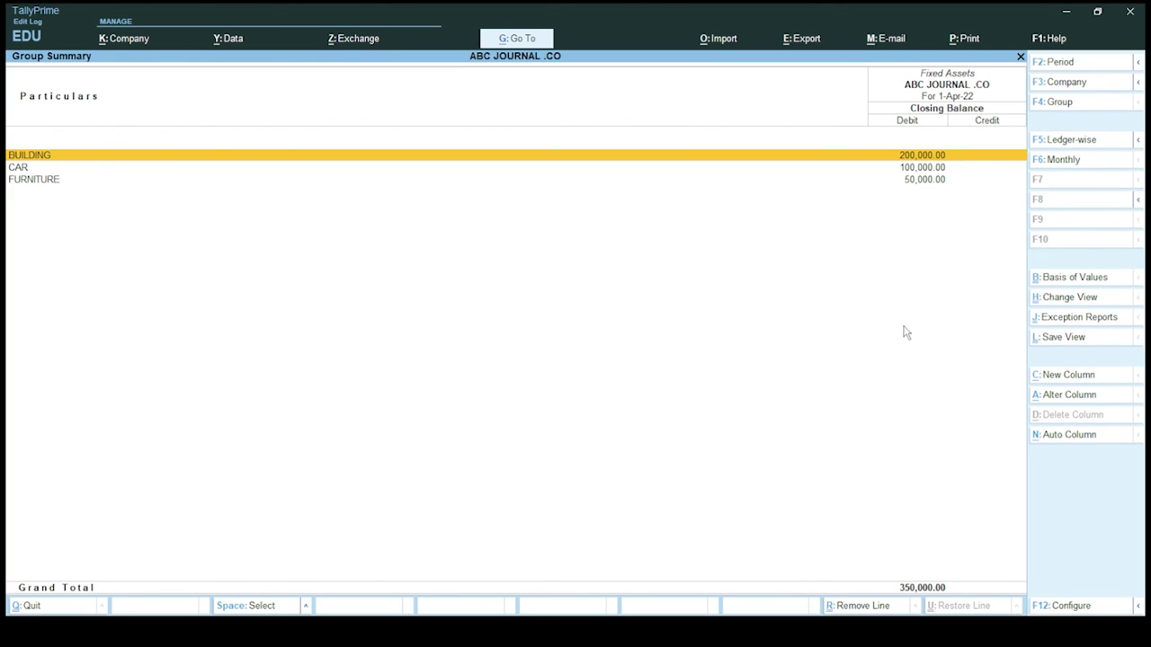
key(Escape)
key(Escape)
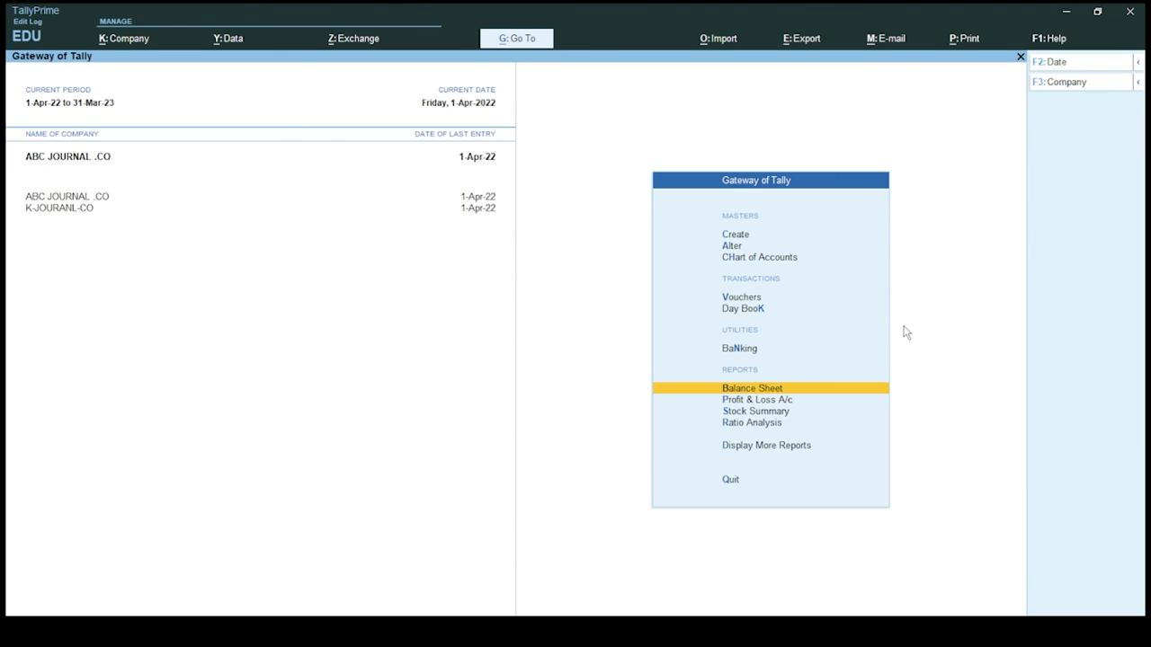